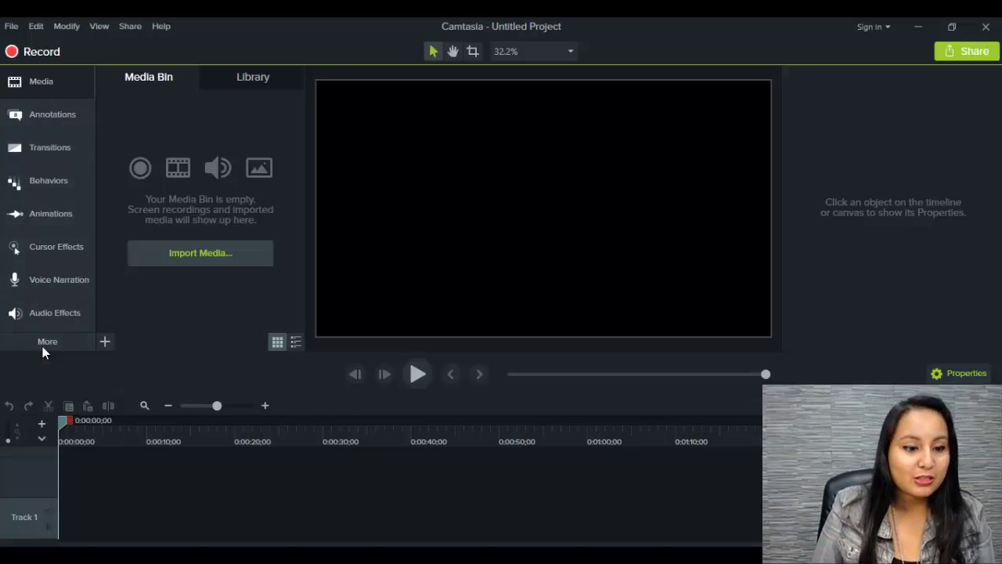
Import the Dream Driven Episode 22 San Francisco video into the Clip Bin.
left_click(43, 346)
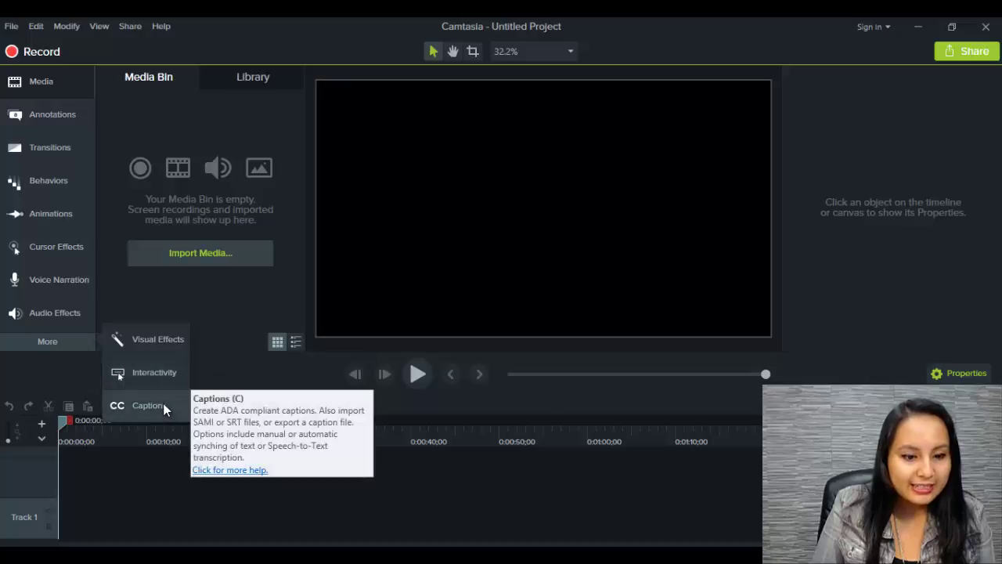
left_click(22, 364)
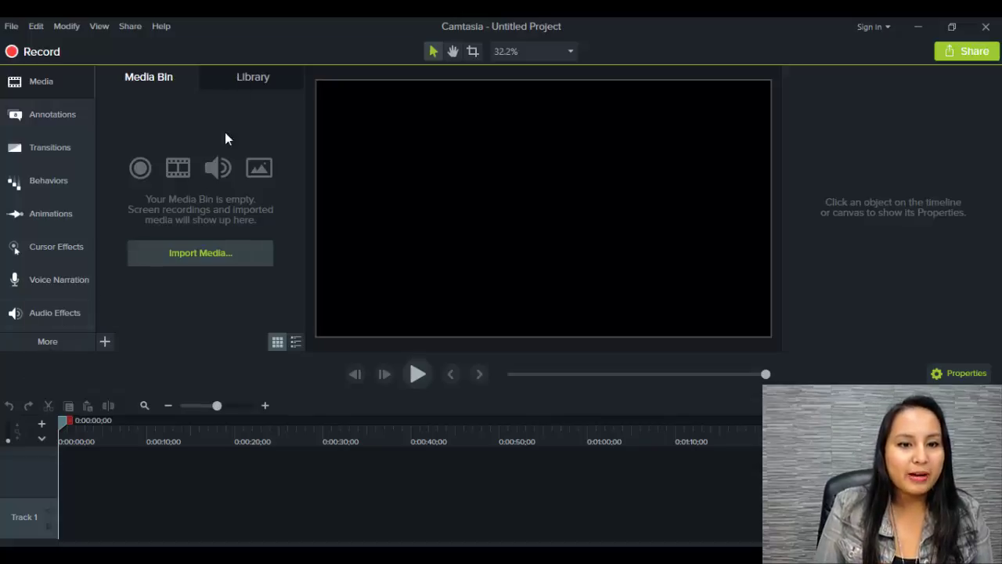
left_click(179, 251)
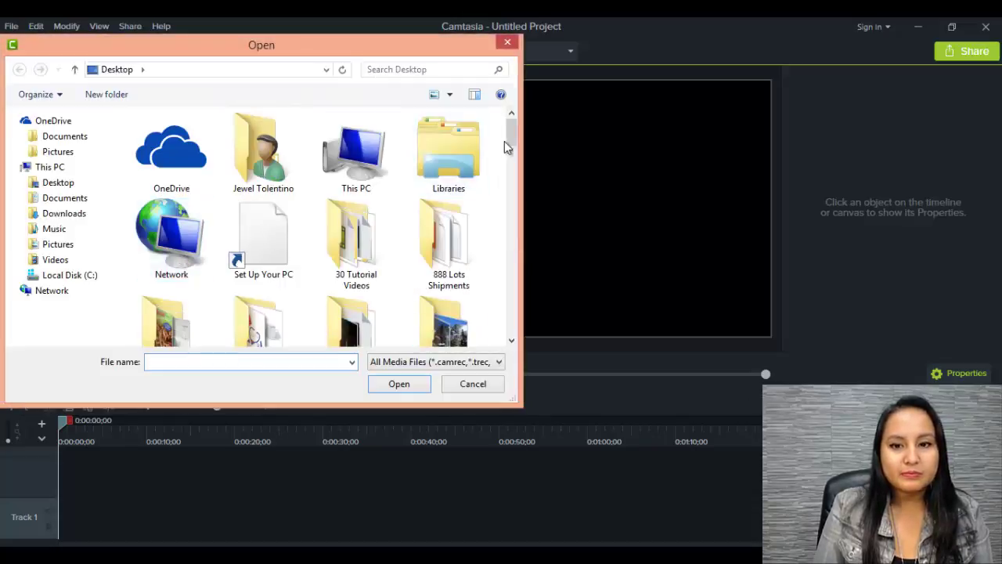
left_click_drag(504, 143, 505, 291)
double_click(356, 210)
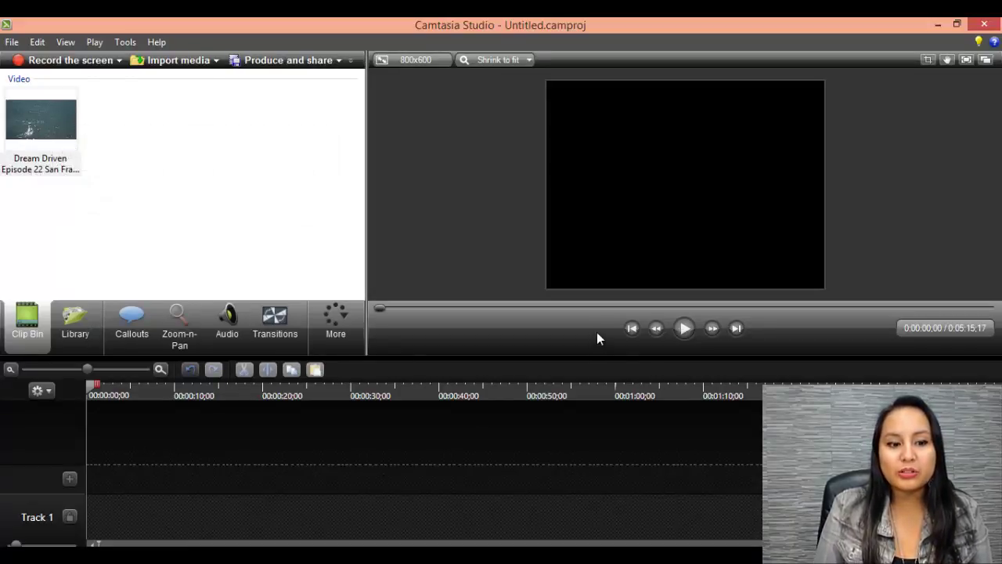
Play the Dream Driven clip from the Clip Bin and pause on the sailboat shot.
double_click(48, 108)
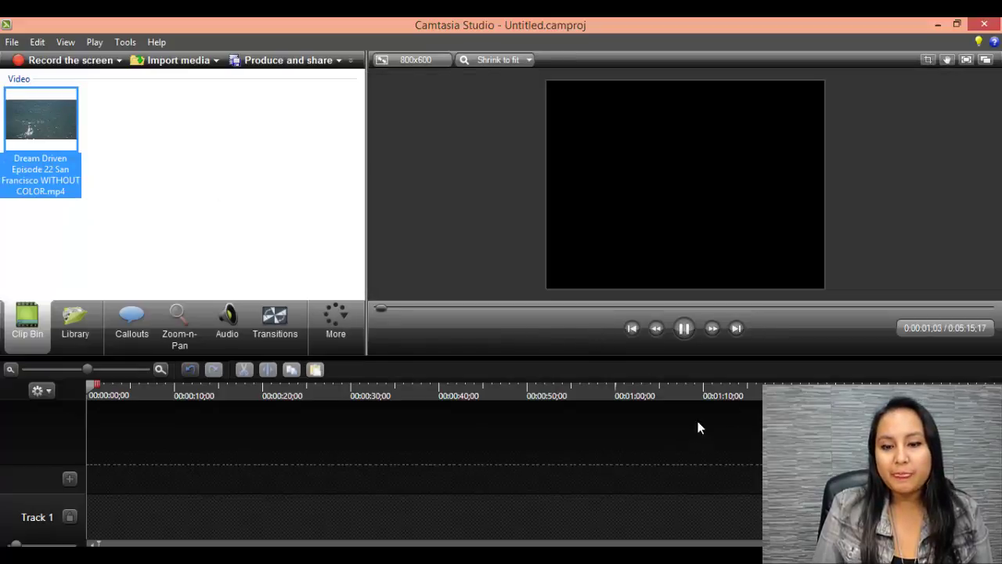
left_click(682, 329)
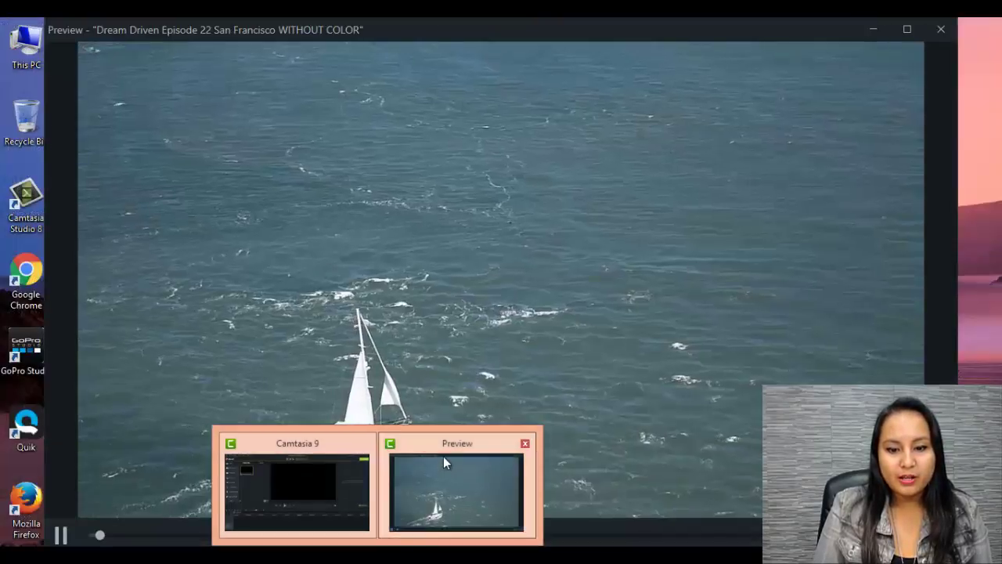
left_click(442, 461)
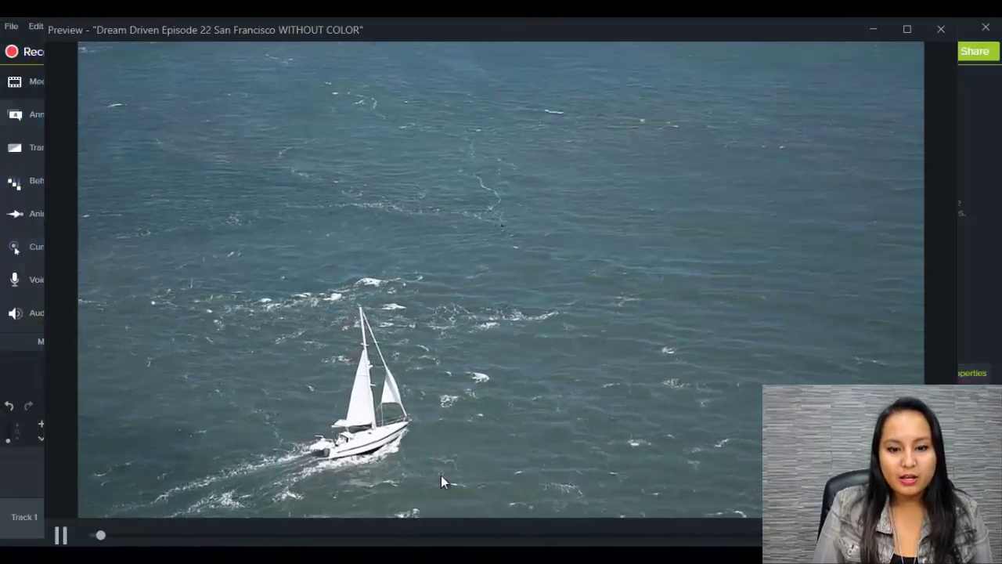
left_click(61, 536)
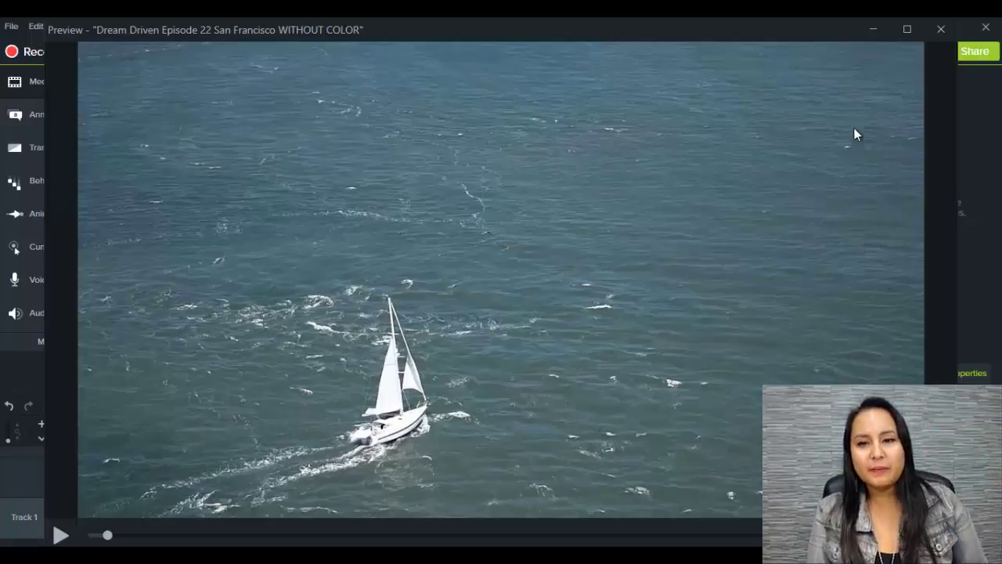
left_click(875, 29)
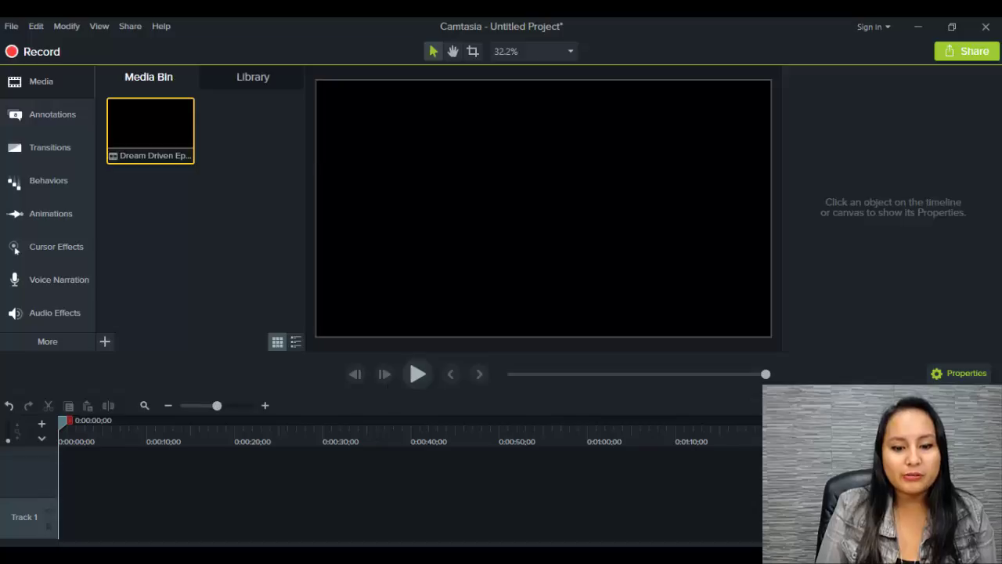
left_click(423, 522)
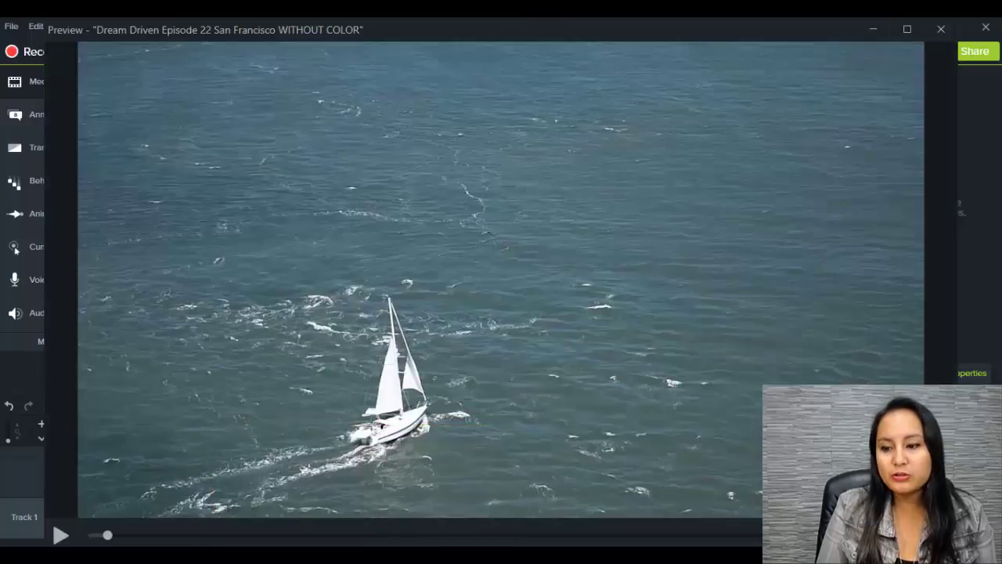
key("F10")
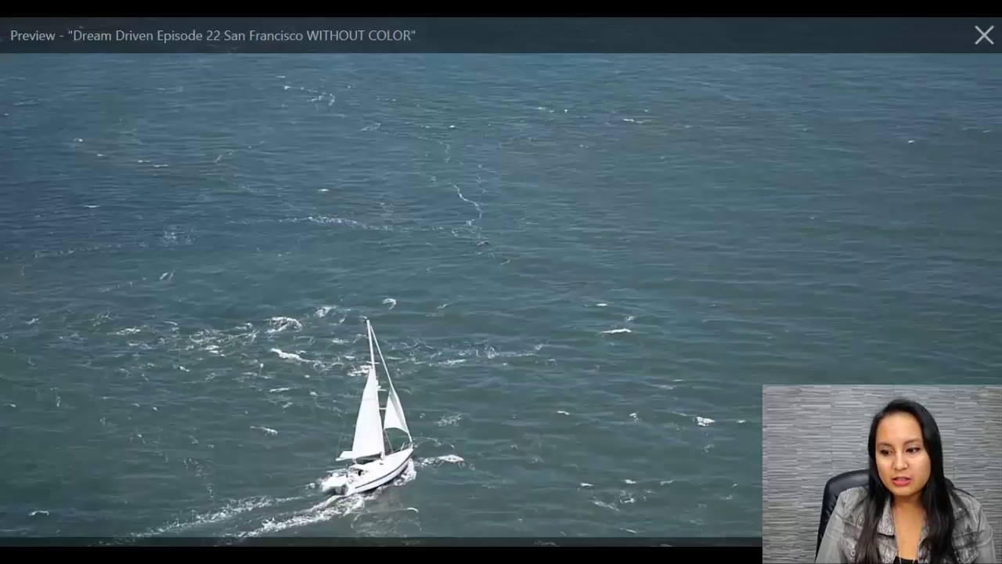
left_click(984, 35)
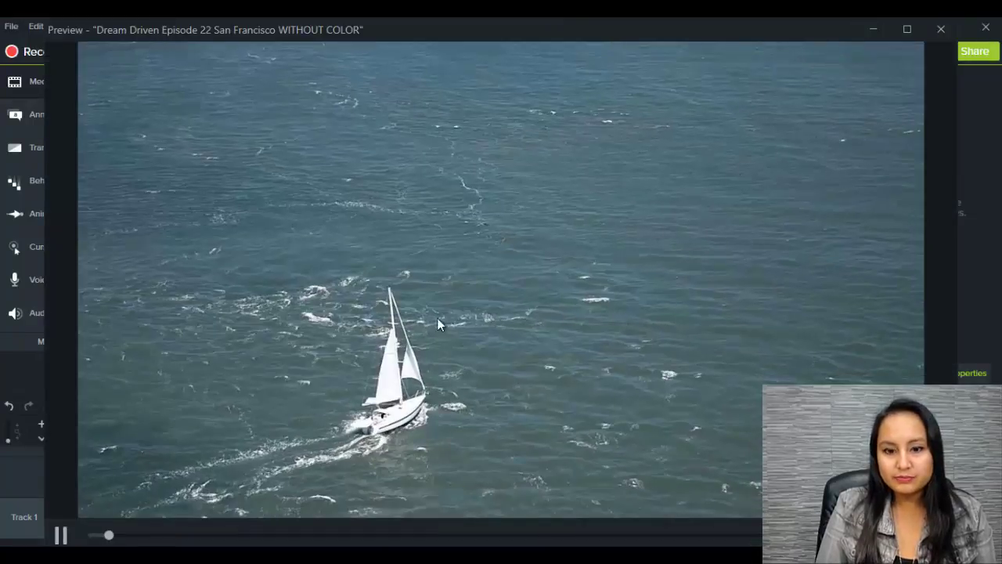
key("space")
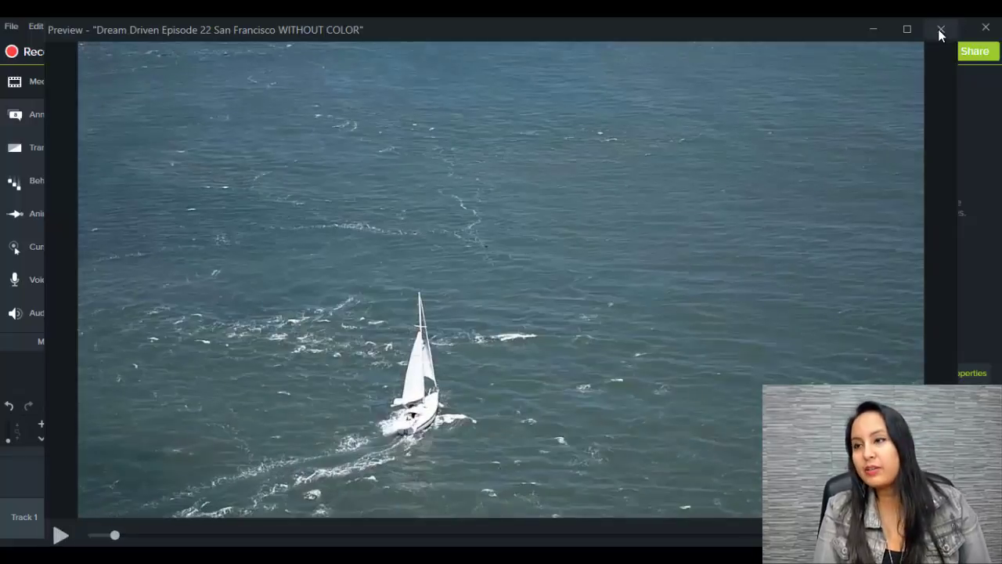
left_click(939, 30)
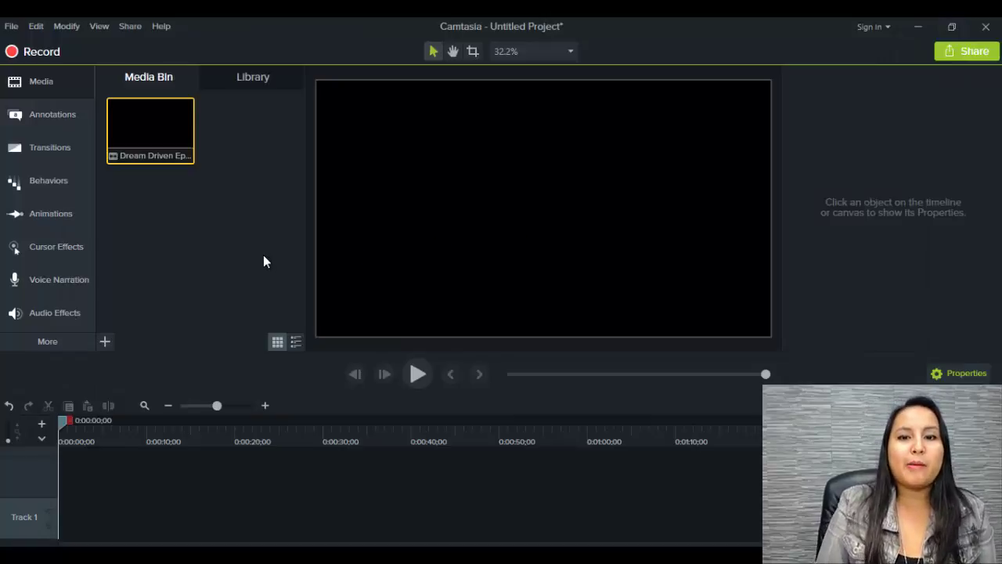
Place the Dream Driven clip on Track 1 and test scale and opacity, leaving both at 100%.
left_click_drag(157, 125, 63, 503)
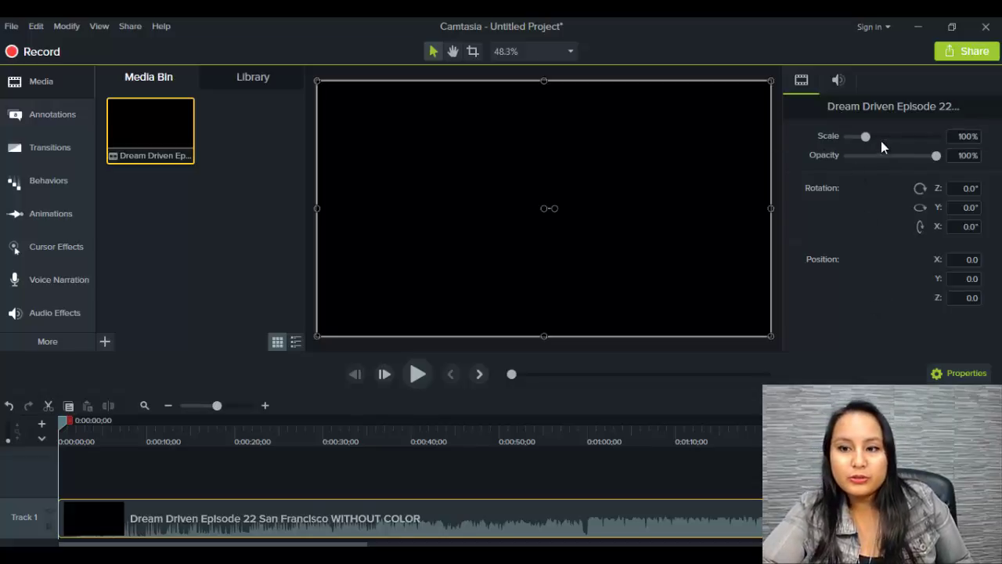
left_click(325, 431)
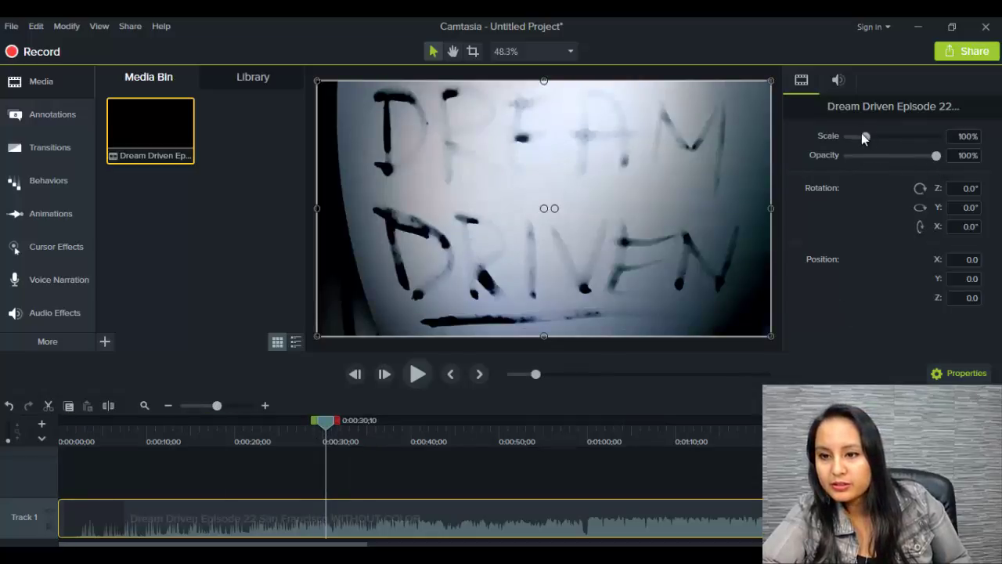
mouse_move(863, 136)
left_mouse_down()
mouse_move(876, 141)
mouse_move(864, 141)
left_mouse_up()
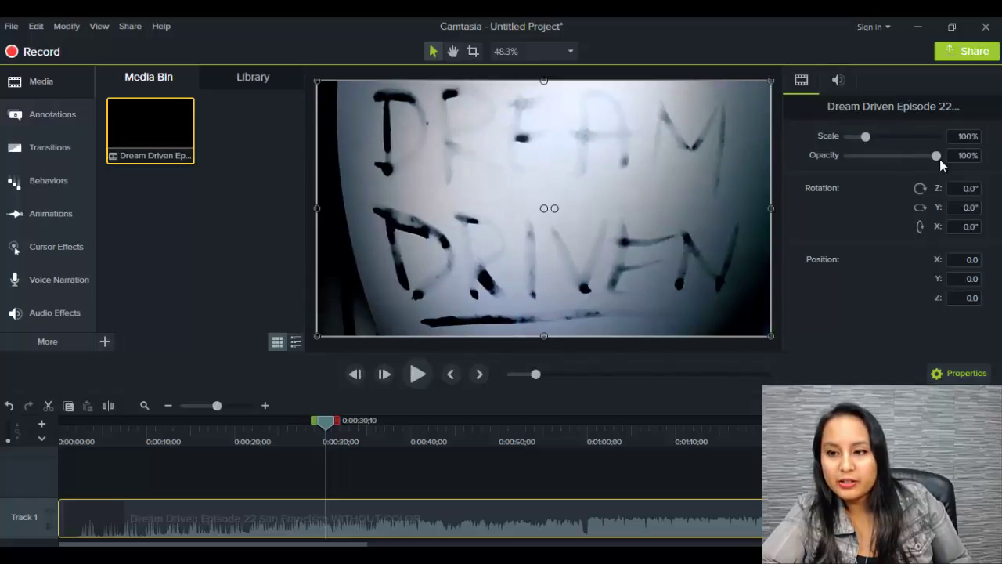
mouse_move(936, 156)
left_mouse_down()
mouse_move(832, 164)
mouse_move(919, 161)
mouse_move(865, 166)
mouse_move(939, 170)
left_mouse_up()
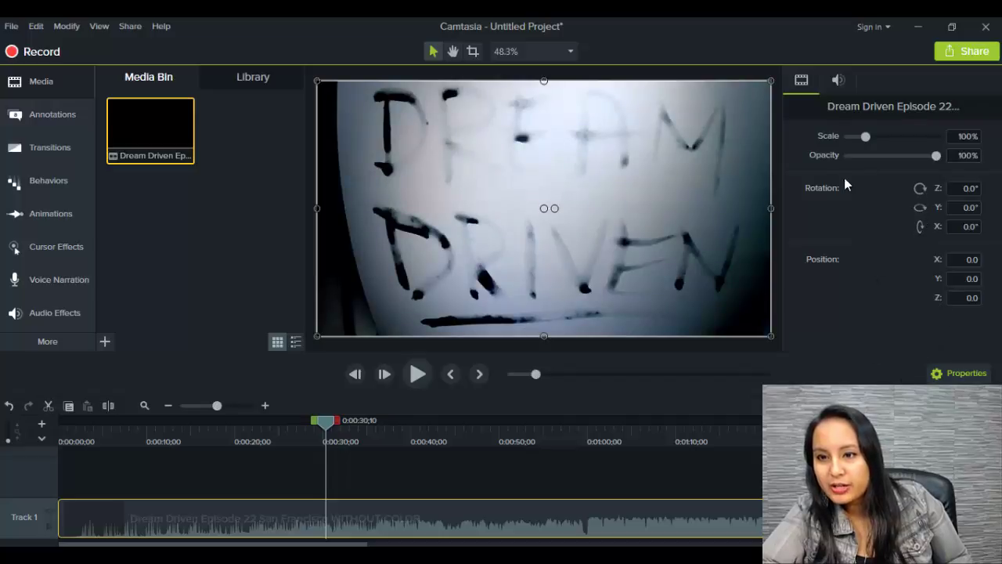
Try different audio gain levels on the clip, leaving gain at 100%.
left_click(836, 82)
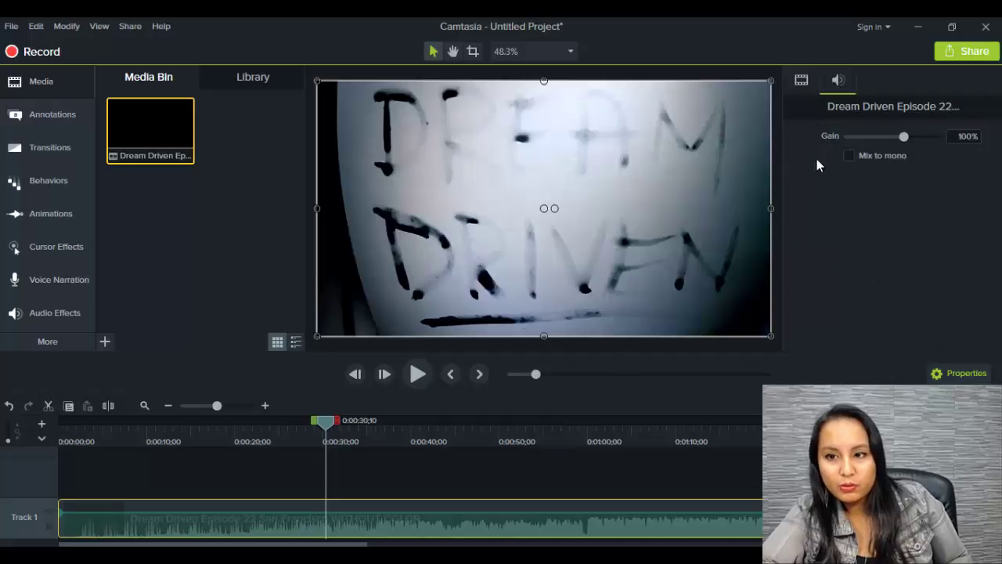
mouse_move(903, 138)
left_mouse_down()
mouse_move(914, 141)
mouse_move(904, 143)
left_mouse_up()
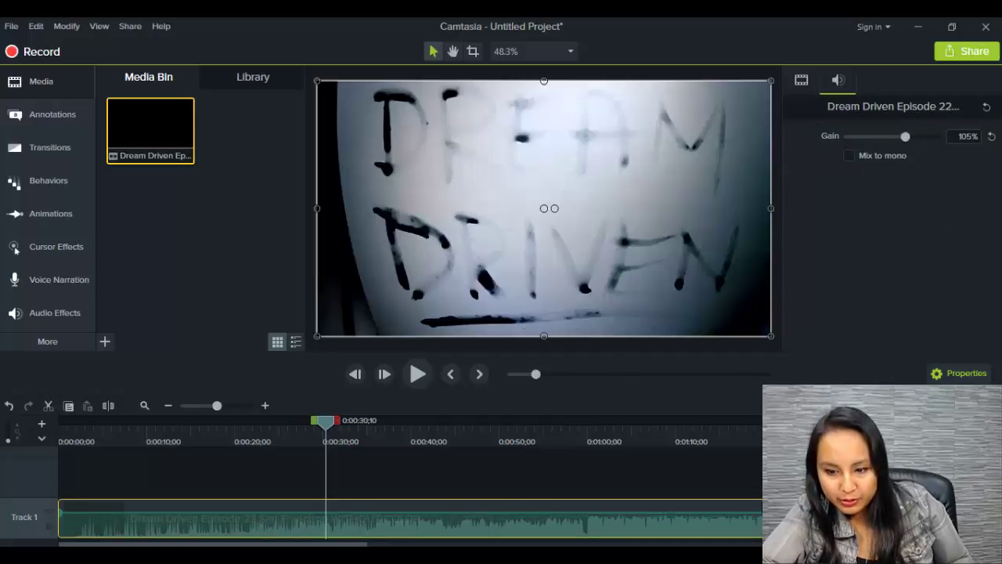
mouse_move(755, 513)
left_mouse_down()
mouse_move(756, 523)
mouse_move(756, 512)
left_mouse_up()
left_click_drag(900, 137, 901, 140)
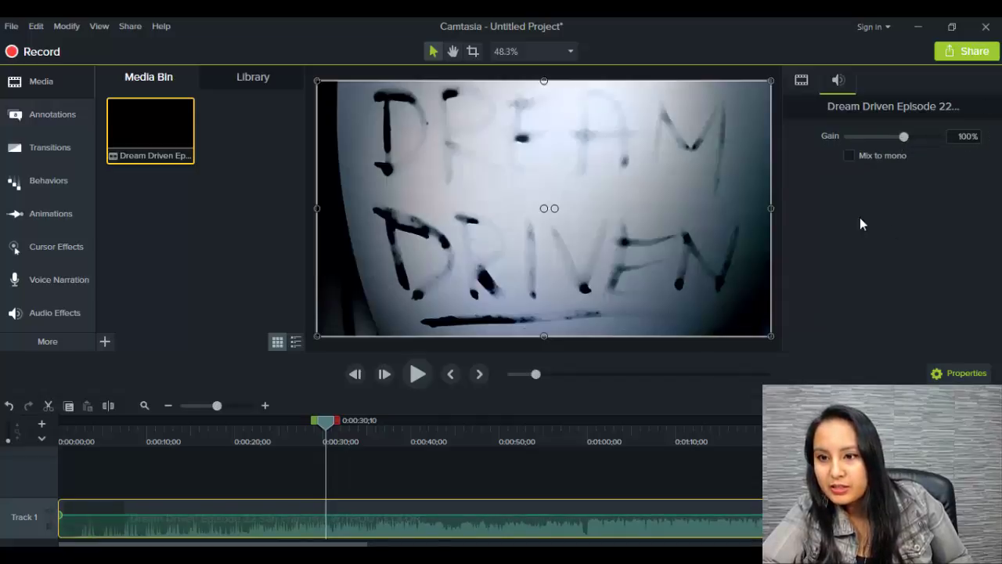
Hide and reshow the clip Properties panel several times, then show the Library of assets.
left_click(800, 81)
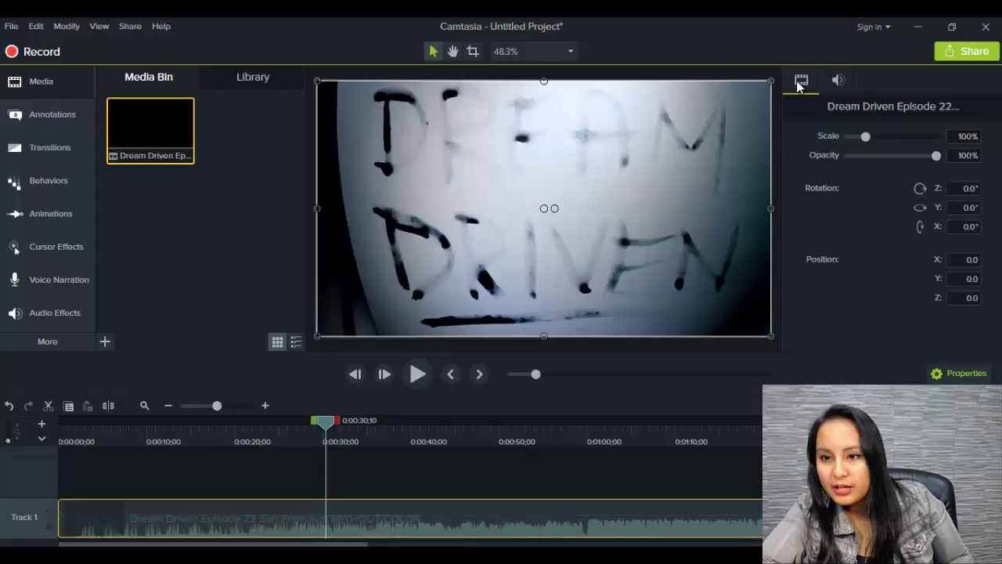
left_click(956, 378)
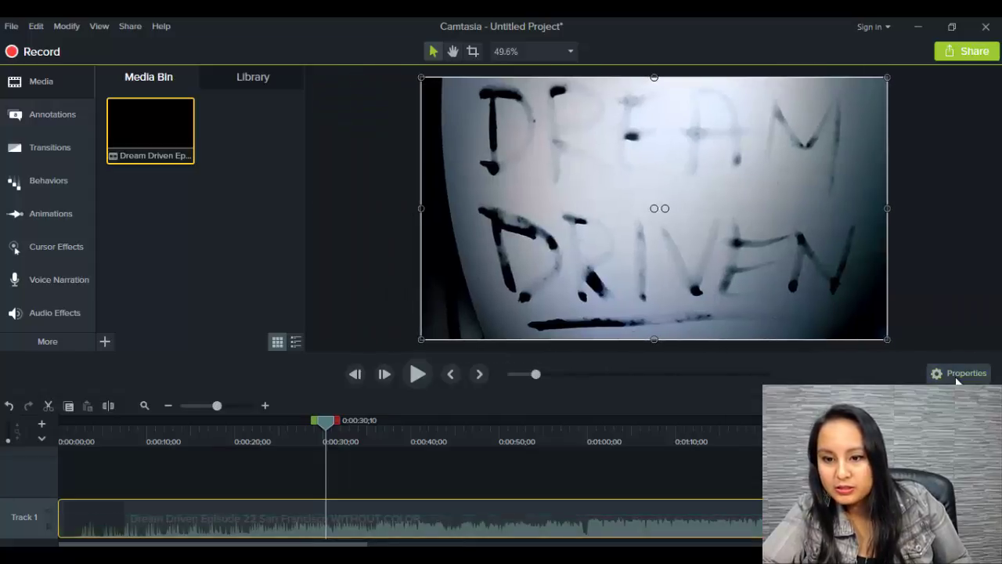
left_click(956, 378)
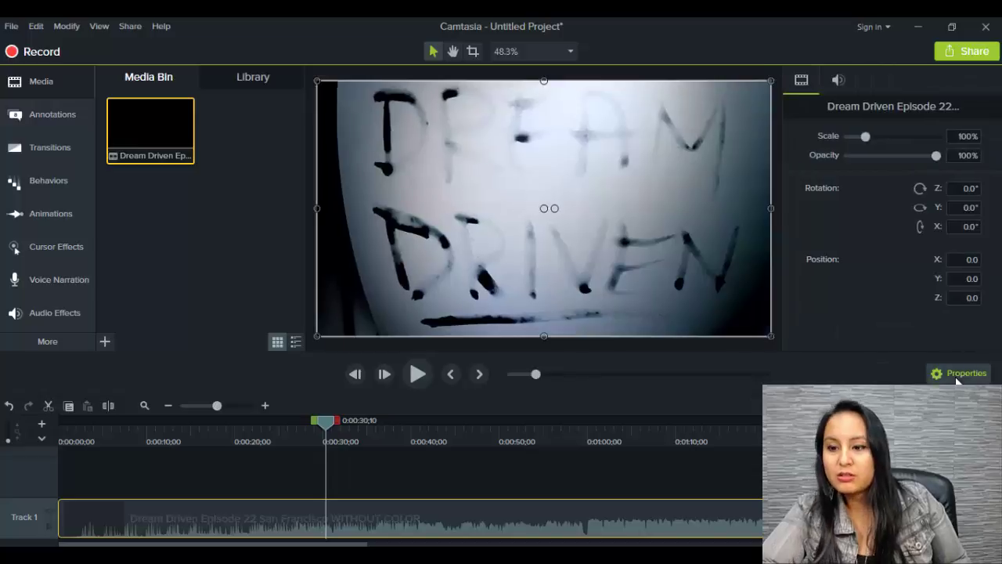
left_click(955, 378)
left_click(955, 378)
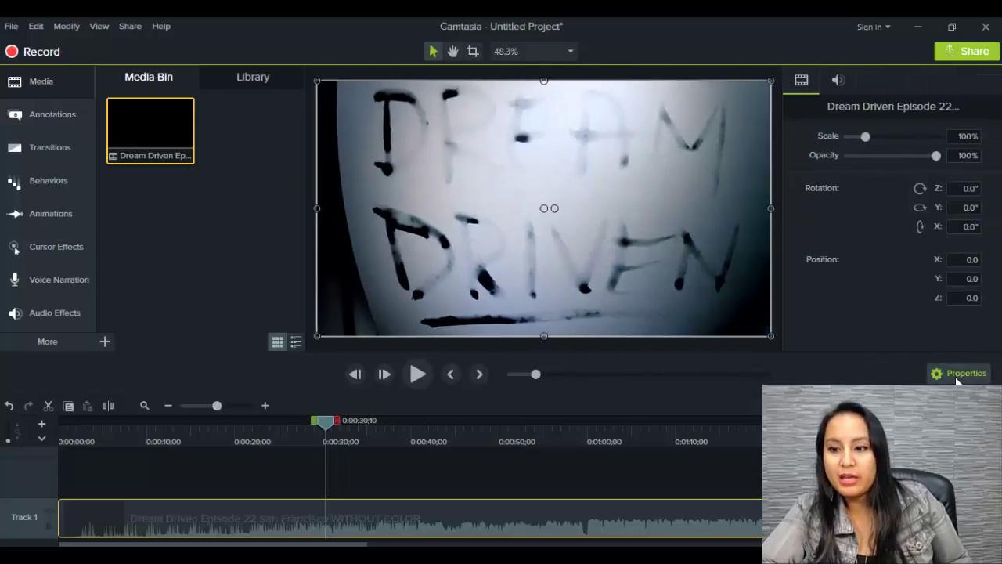
left_click(955, 378)
left_click(956, 378)
left_click(837, 77)
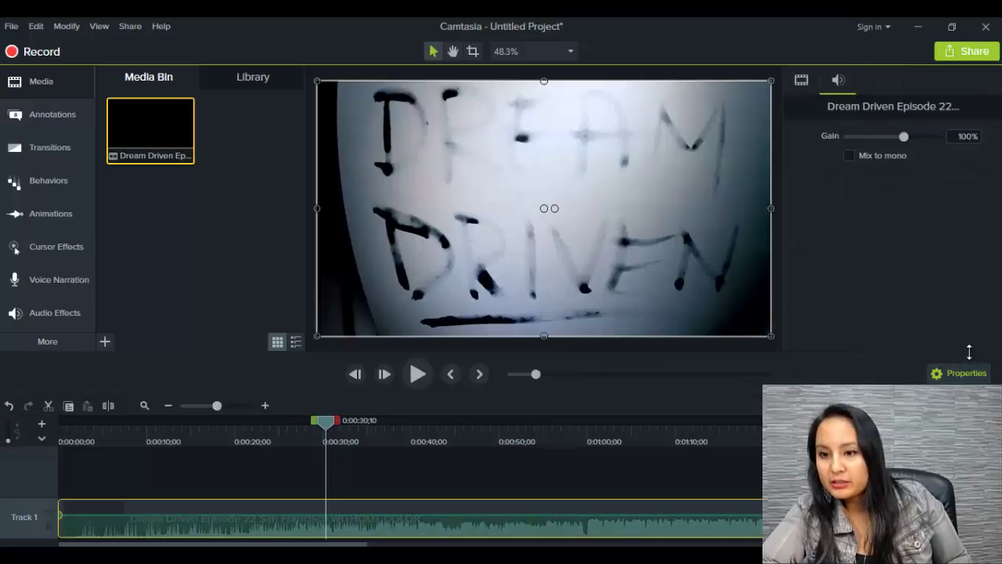
left_click(963, 374)
left_click(963, 374)
left_click(800, 78)
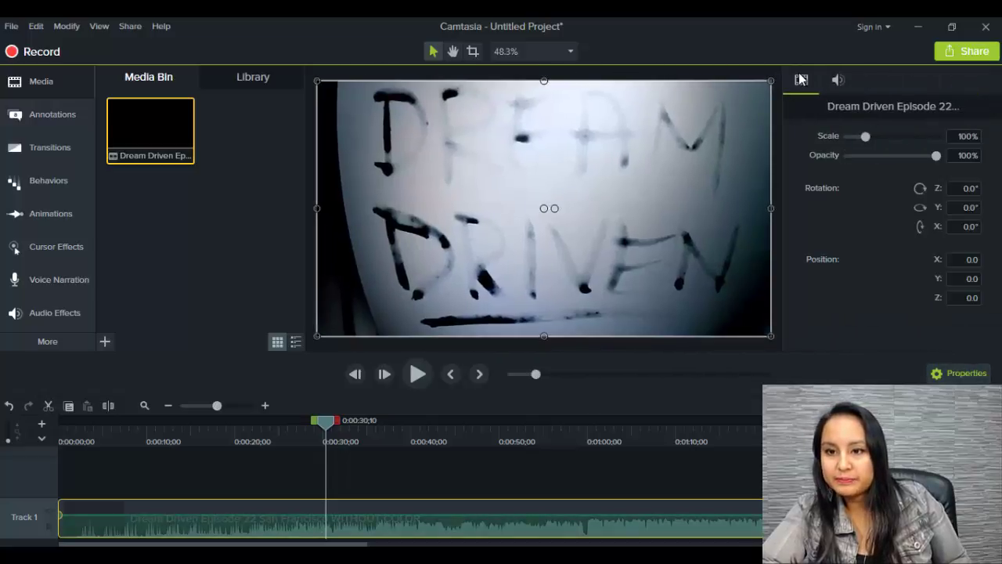
left_click(252, 79)
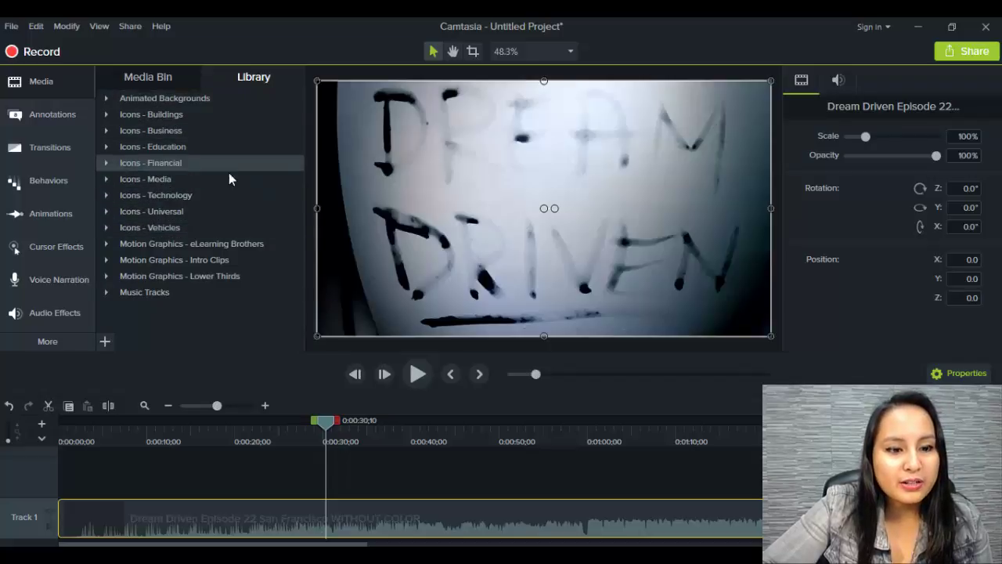
Expand Animated Backgrounds and preview the triangledots background.
left_click(107, 100)
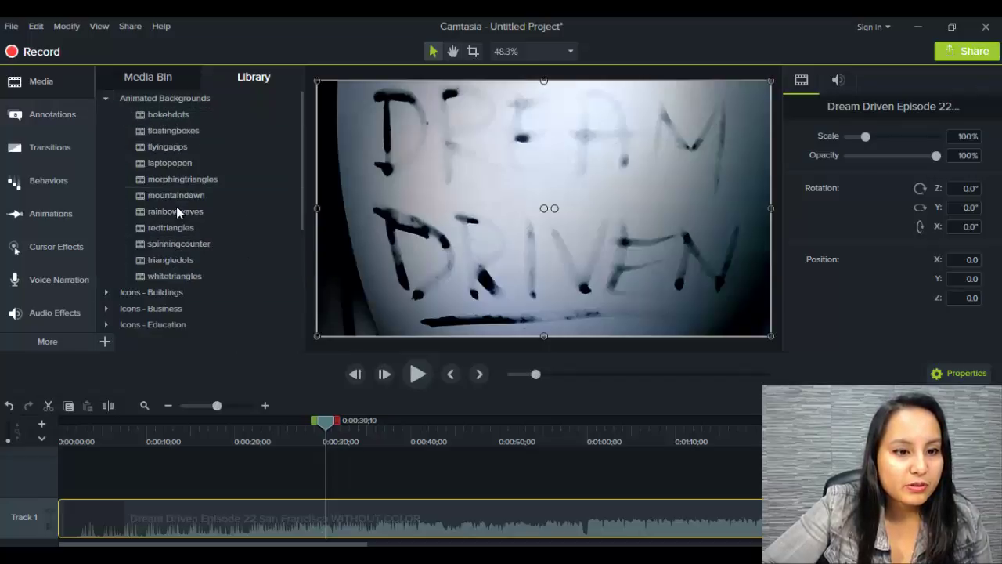
double_click(192, 261)
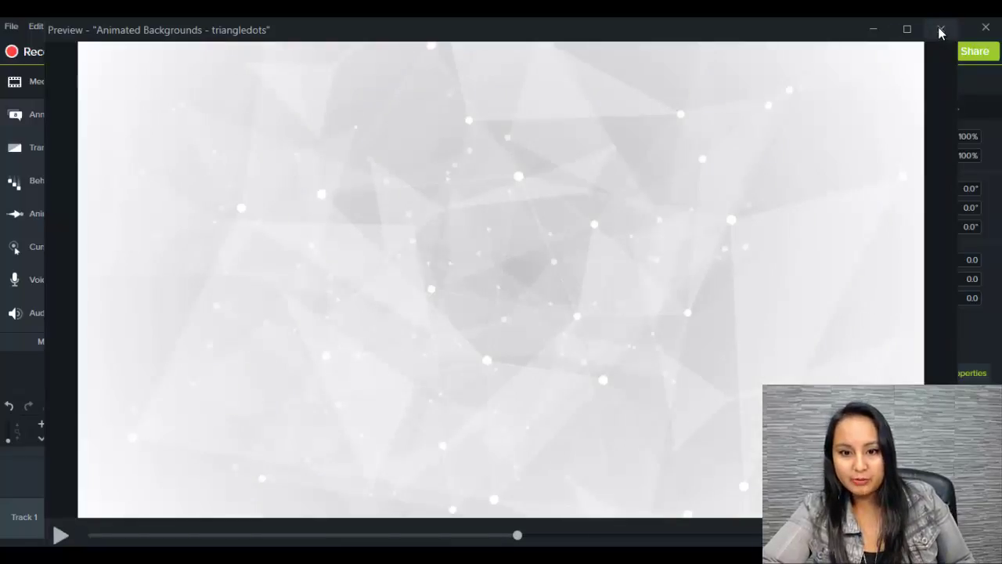
Close the background preview and preview the apartment-01 icon from Icons - Buildings.
left_click(940, 30)
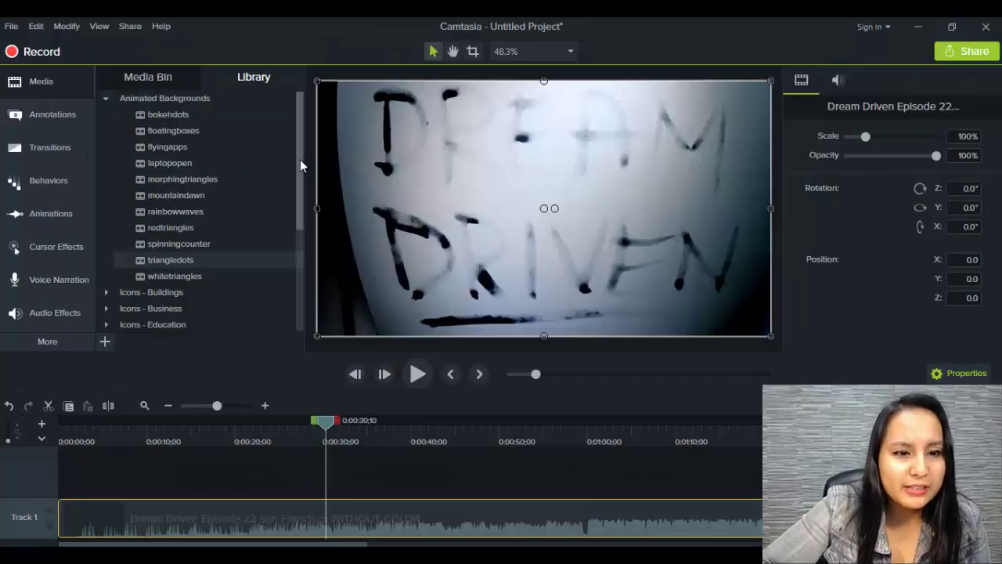
left_click_drag(299, 161, 288, 205)
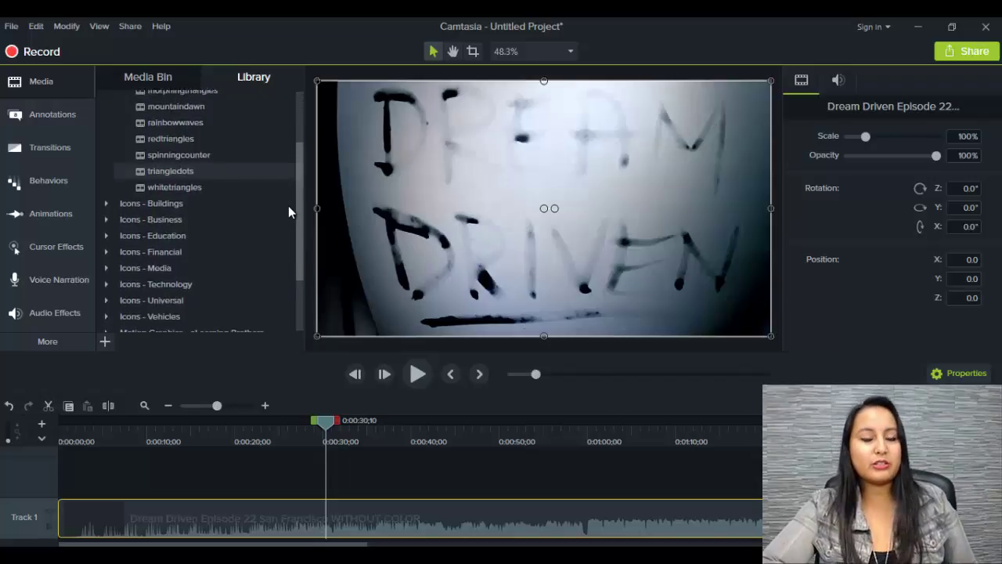
left_click(105, 212)
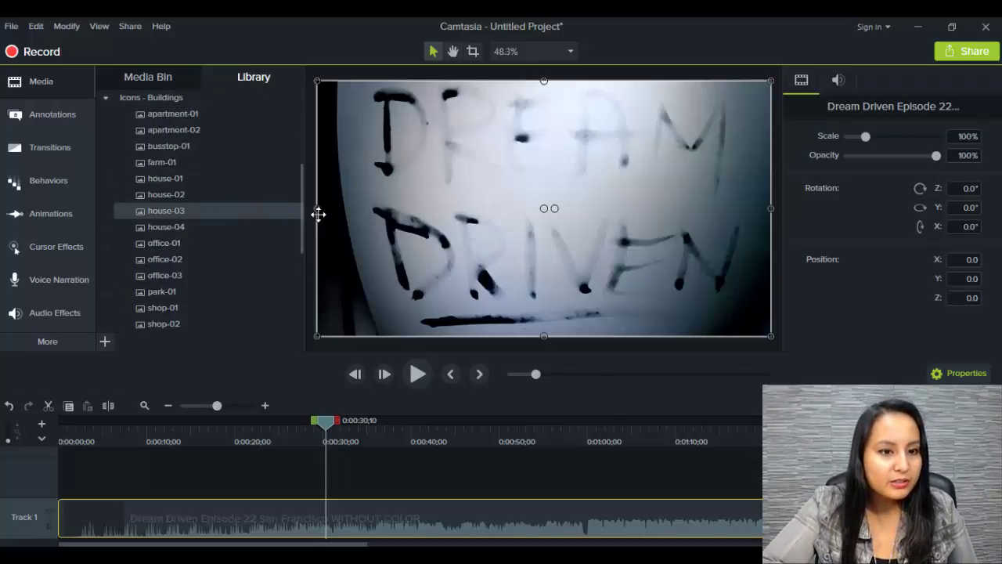
left_click_drag(301, 225, 297, 205)
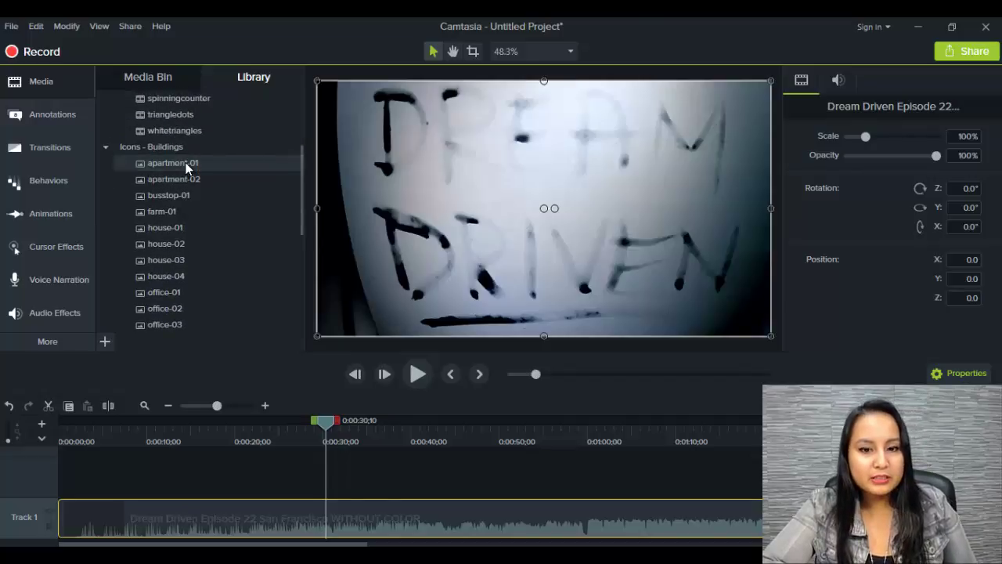
double_click(186, 164)
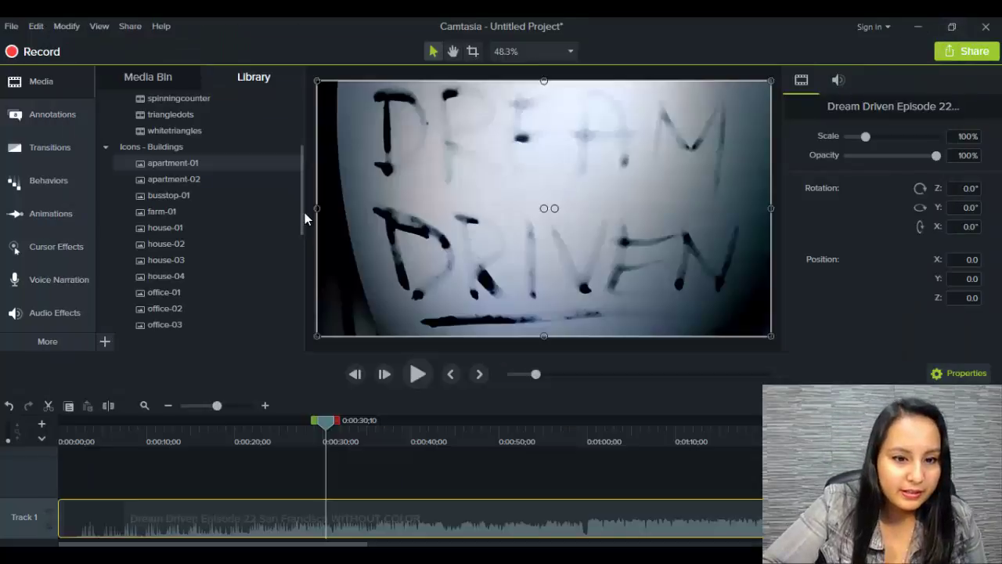
Expand Icons - Business and preview the calendar-01 icon.
left_click_drag(300, 213, 128, 290)
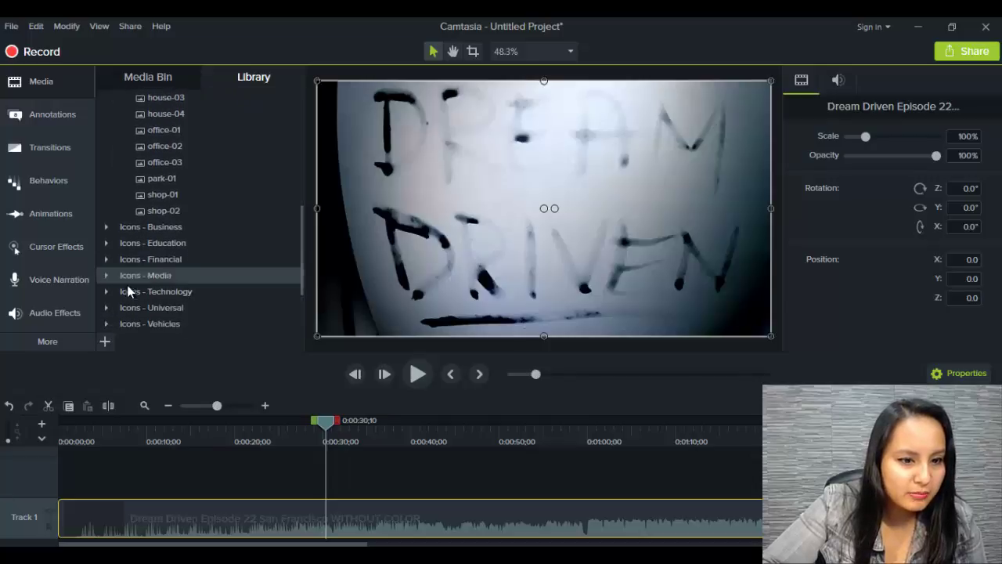
left_click(107, 228)
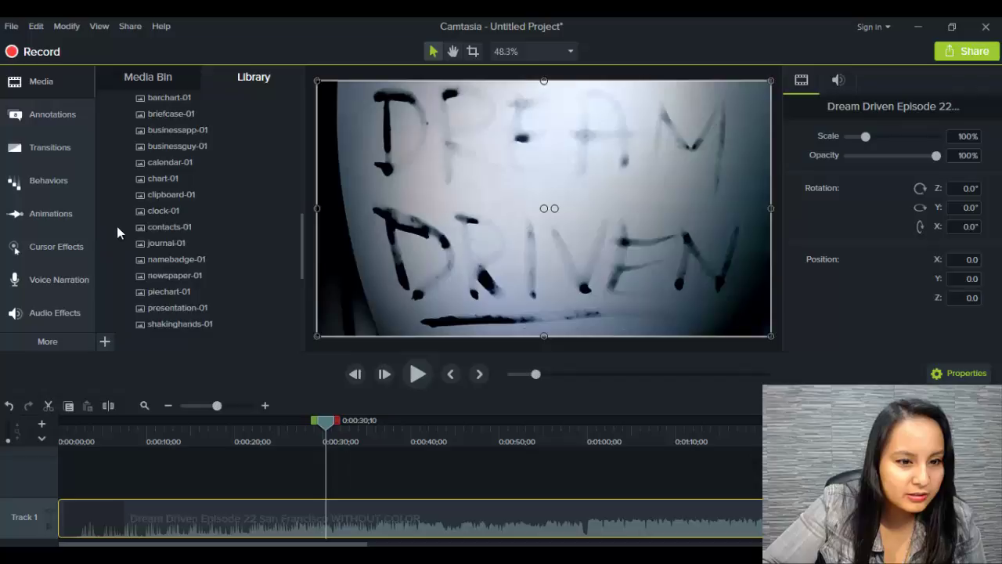
double_click(161, 165)
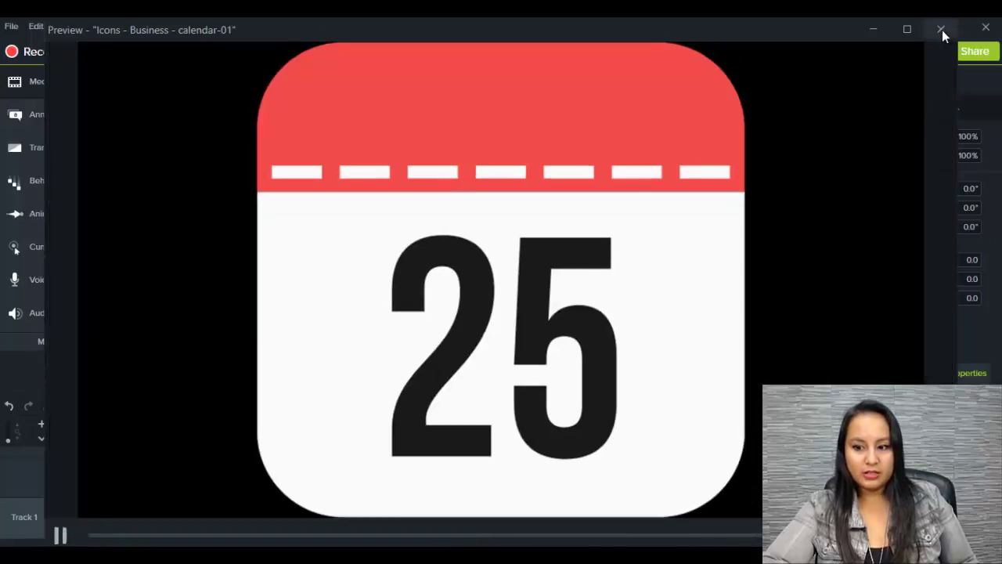
Put calendar-01 on a new track at the playhead, shrink it to about 59% and centre it.
left_click(940, 32)
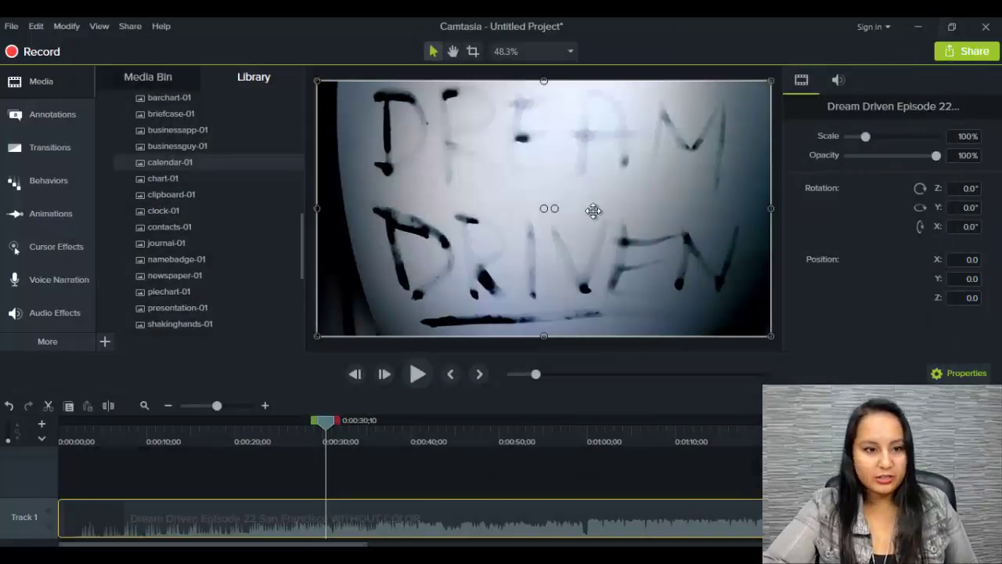
left_click_drag(155, 167, 325, 485)
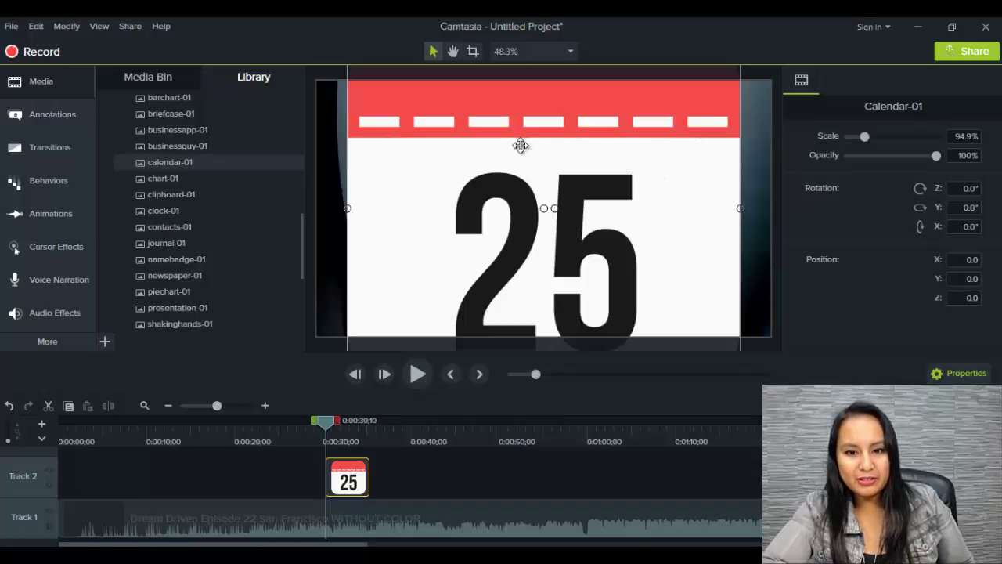
left_click_drag(519, 143, 528, 249)
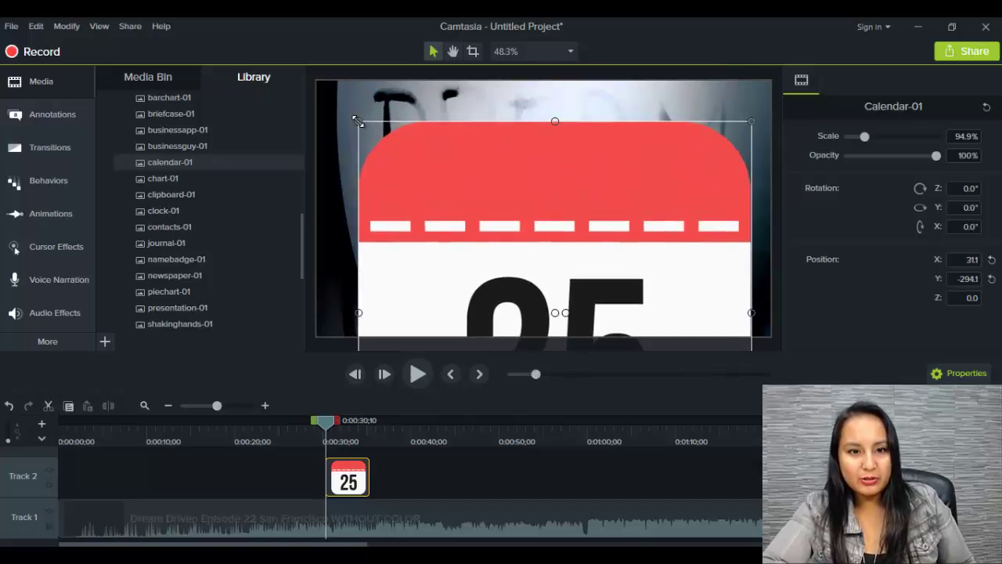
left_click_drag(357, 114, 506, 265)
left_click_drag(574, 297, 494, 122)
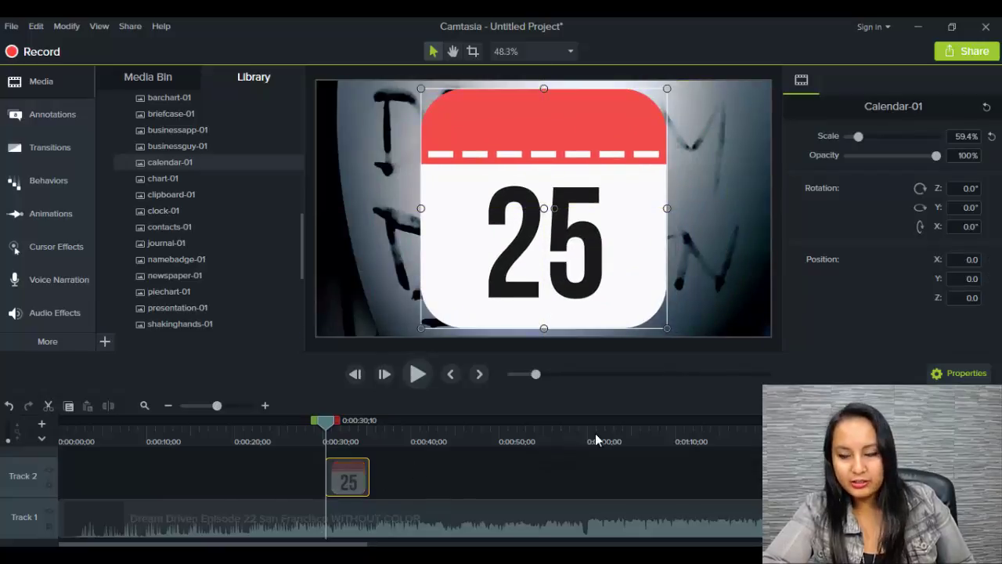
Reselect the calendar clip and shrink it to 43.8% at position -91.4, -89.1.
left_click(959, 373)
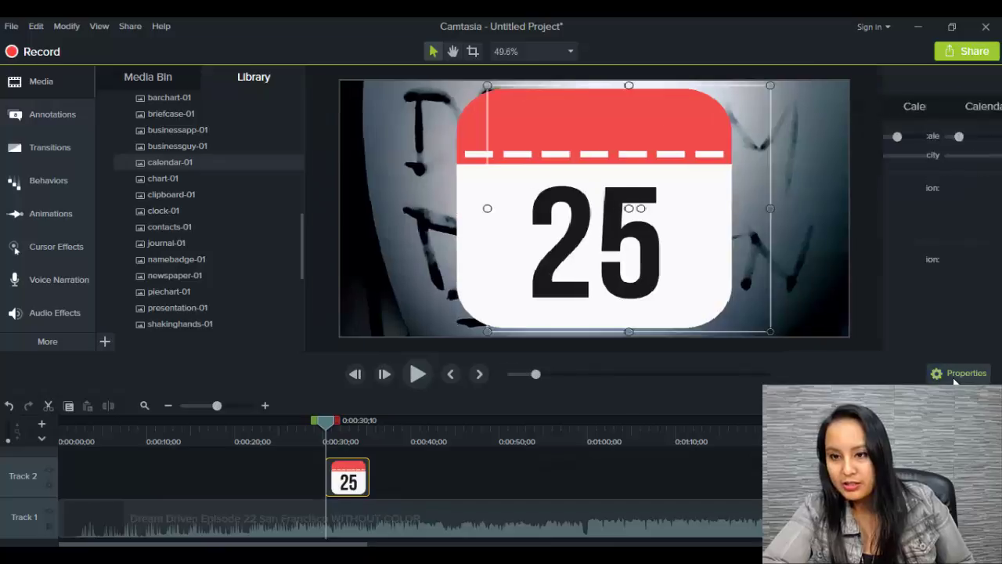
left_click(957, 374)
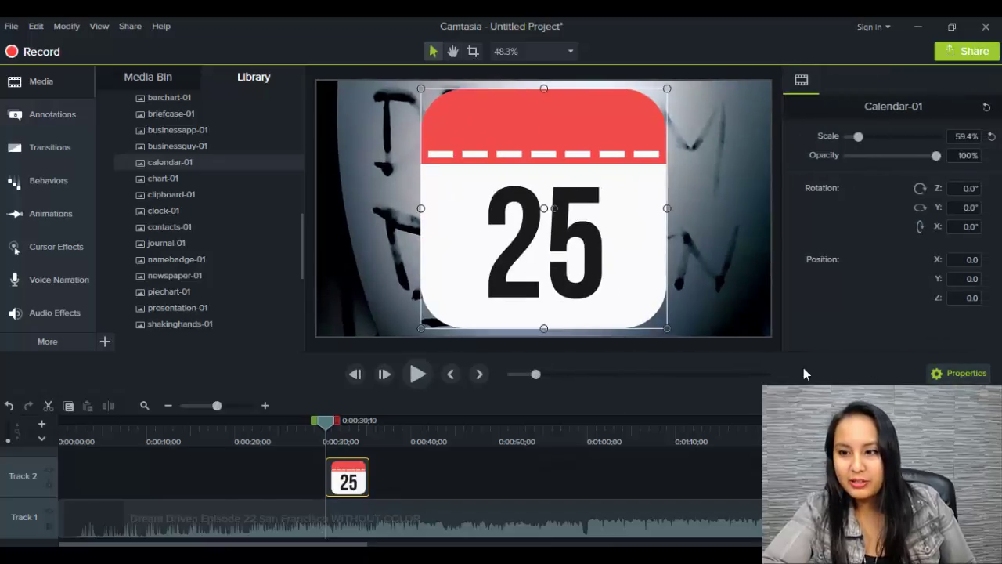
right_click(352, 466)
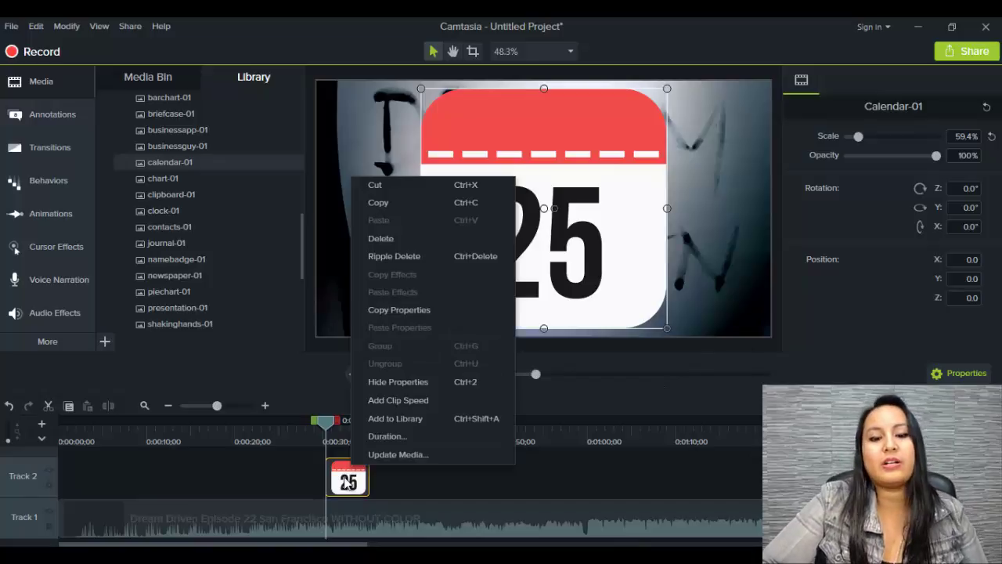
left_click(418, 487)
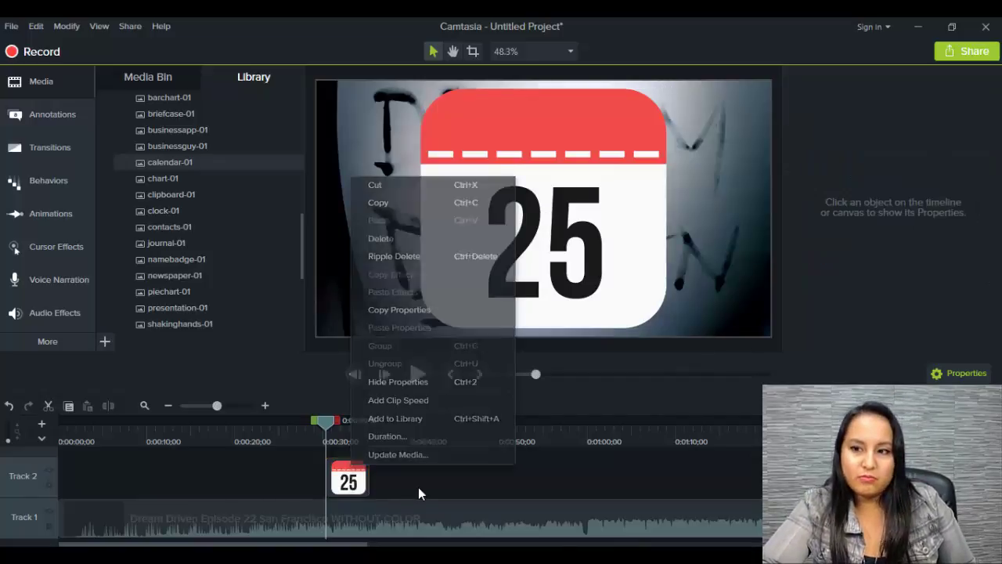
left_click(346, 474)
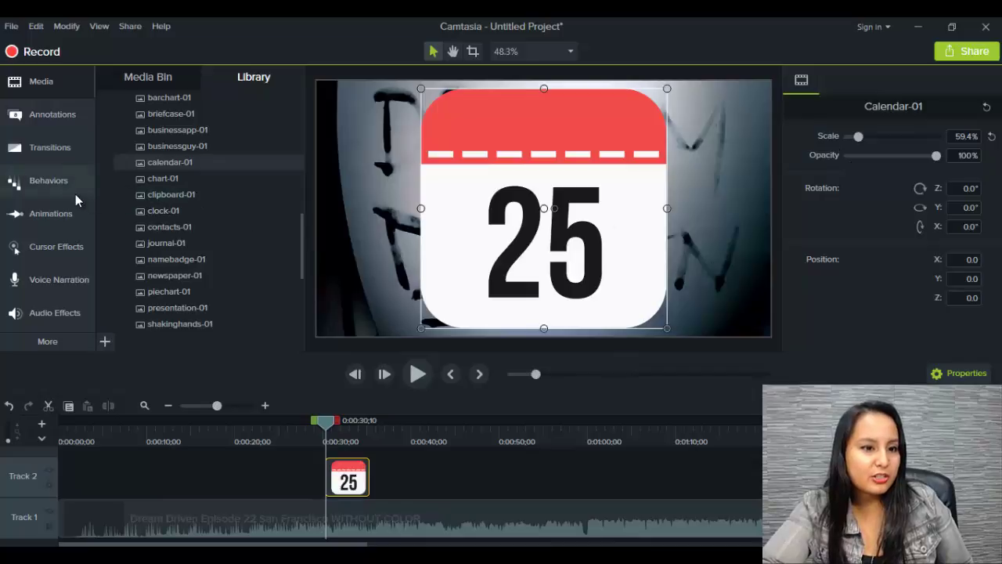
left_click_drag(666, 89, 572, 149)
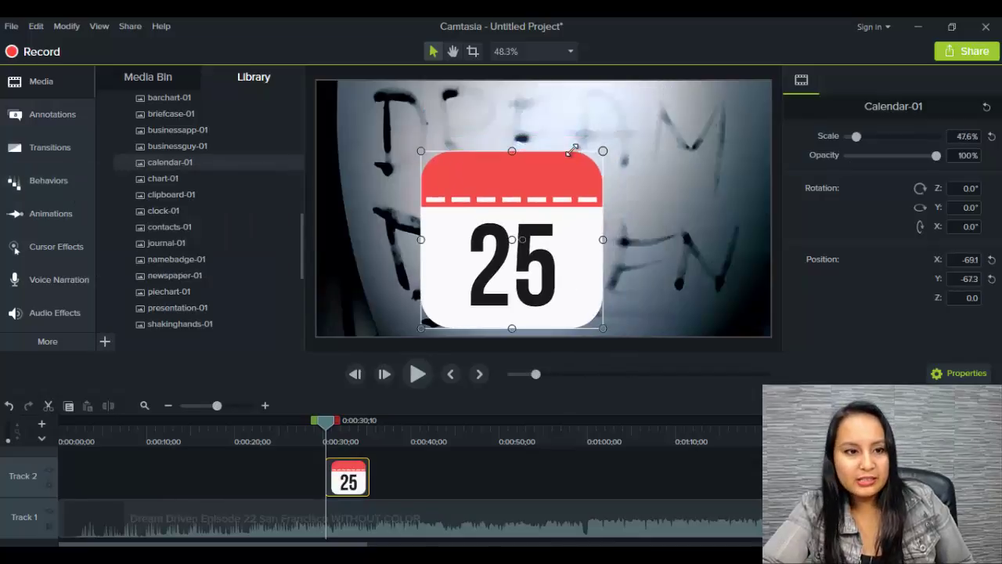
left_click_drag(297, 245, 292, 294)
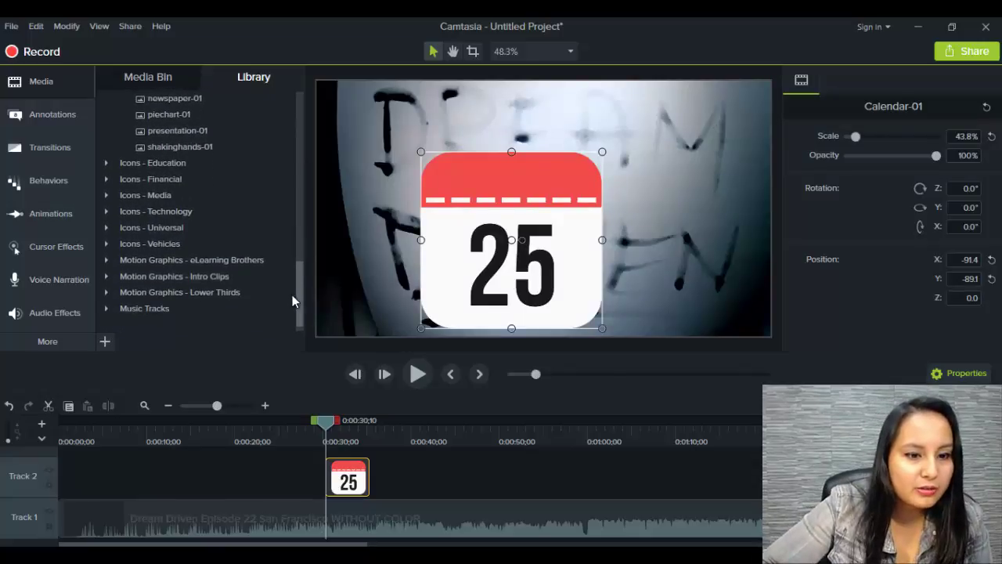
left_click(104, 309)
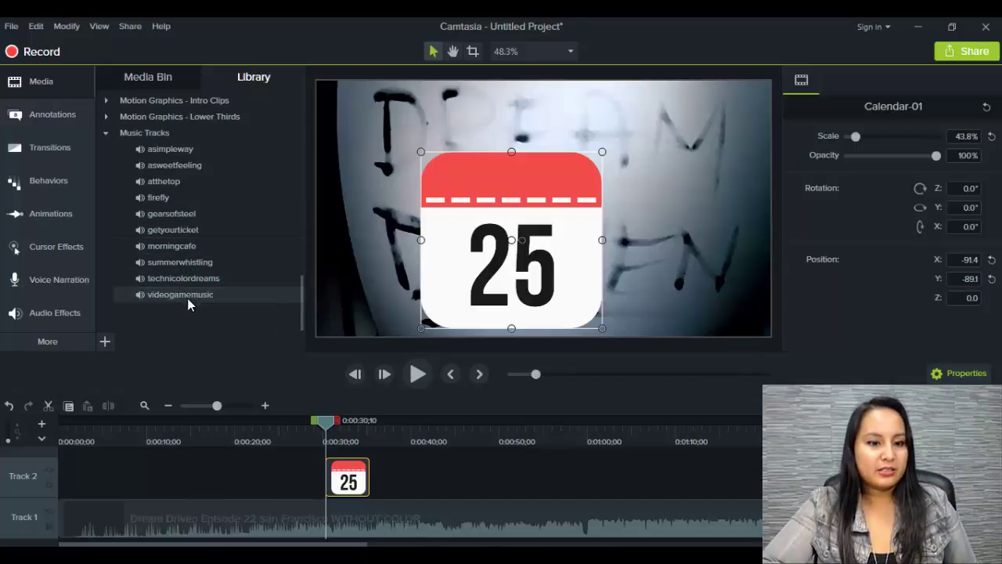
double_click(188, 300)
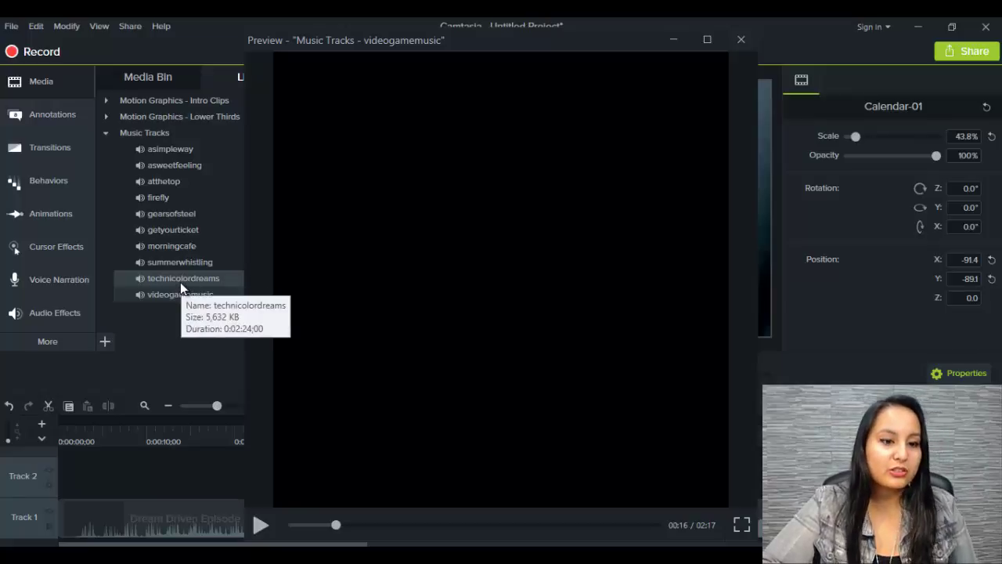
double_click(180, 281)
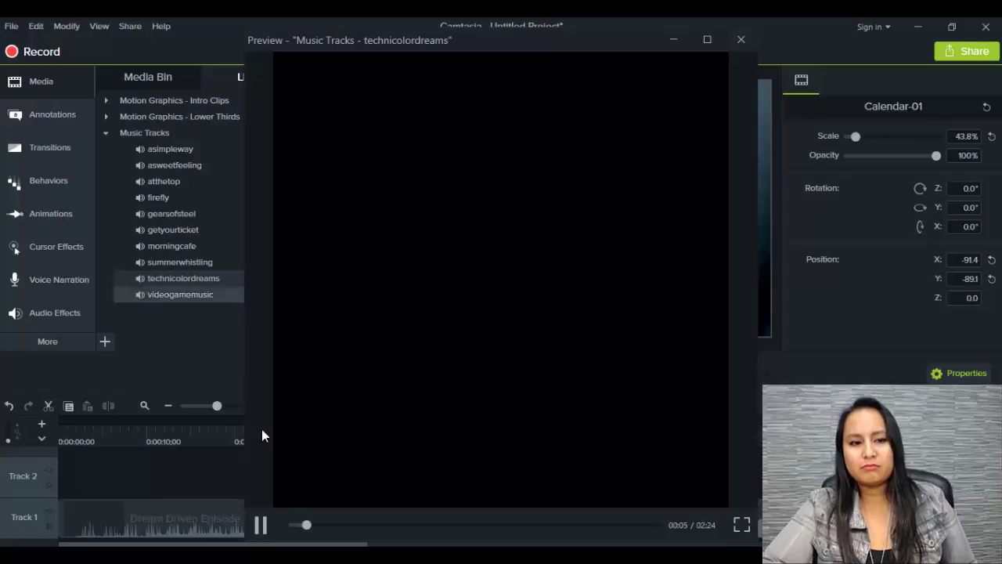
left_click(261, 525)
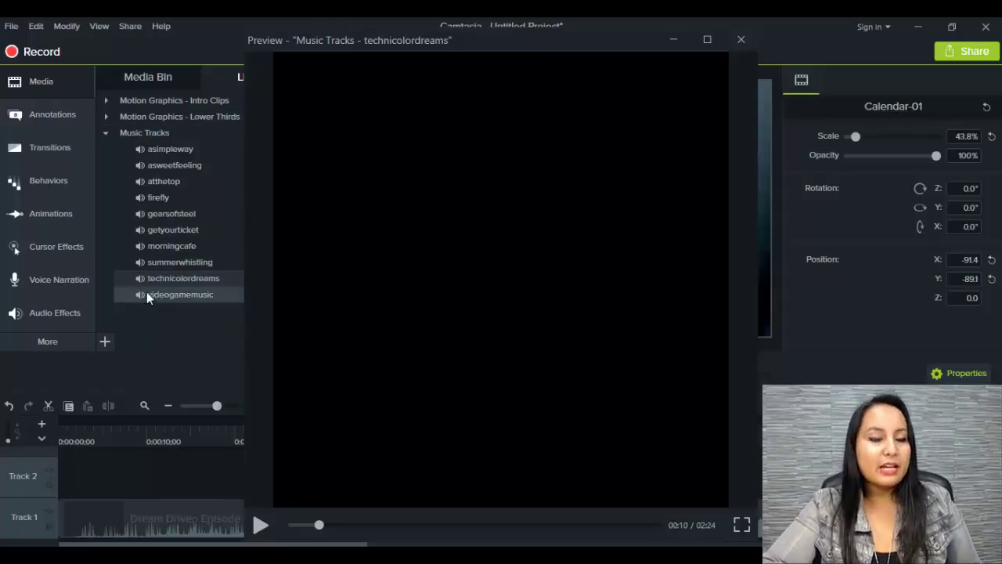
left_click(104, 132)
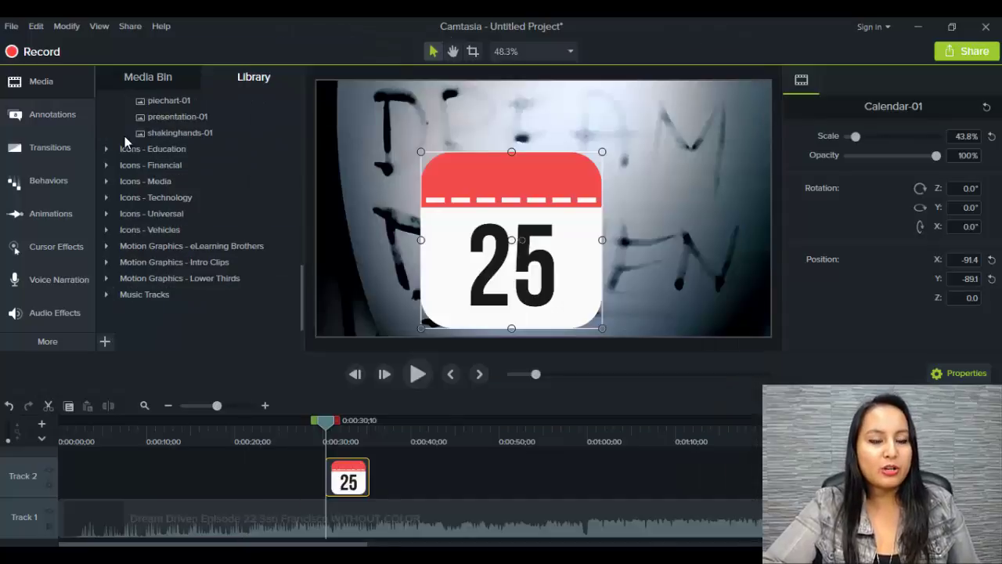
mouse_move(299, 290)
left_mouse_down()
mouse_move(282, 82)
mouse_move(293, 309)
mouse_move(286, 275)
left_mouse_up()
scroll(285, 274, "down", 3)
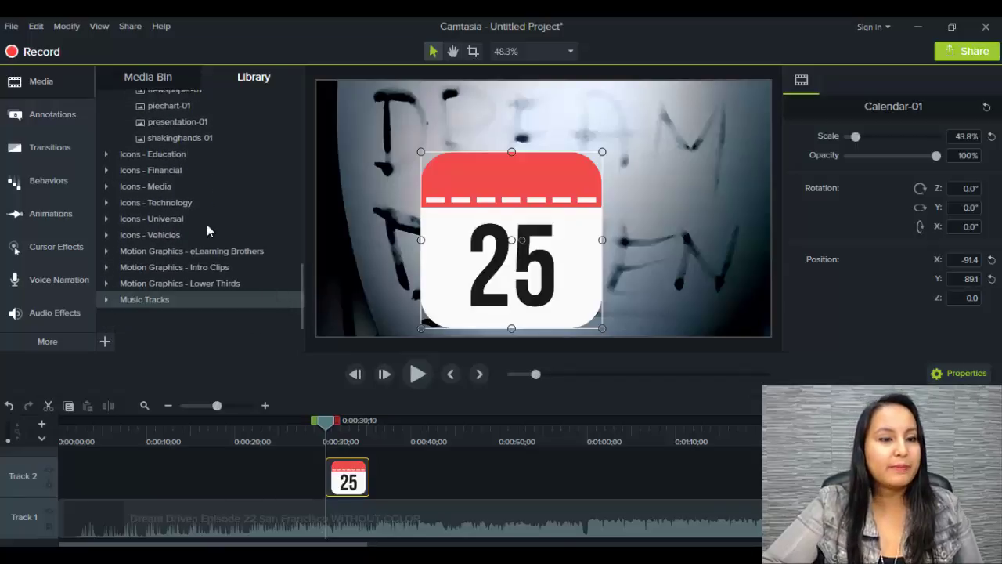
Browse the full callout shape gallery in Camtasia Studio 8's Callouts pane, then close it.
left_click(37, 122)
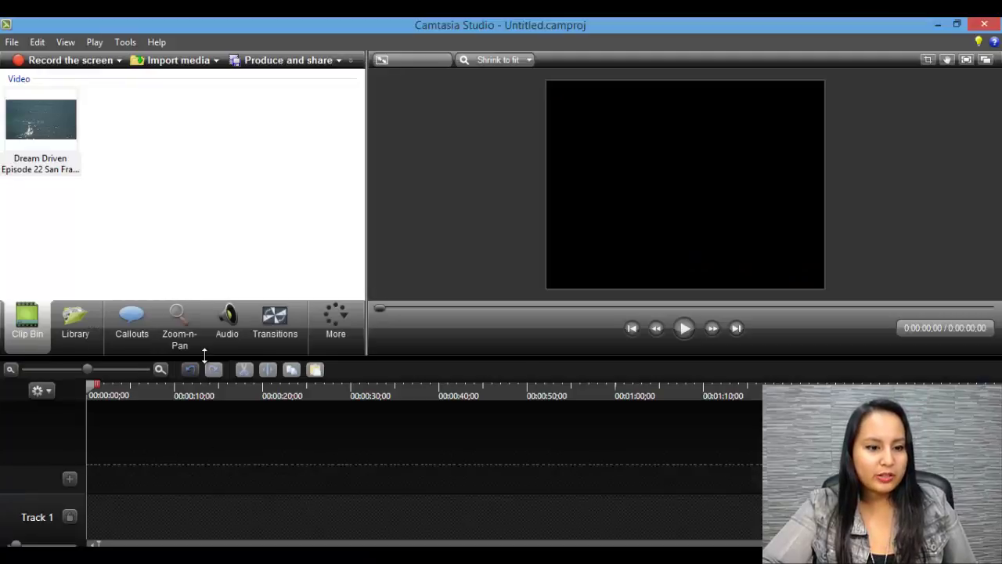
left_click(131, 315)
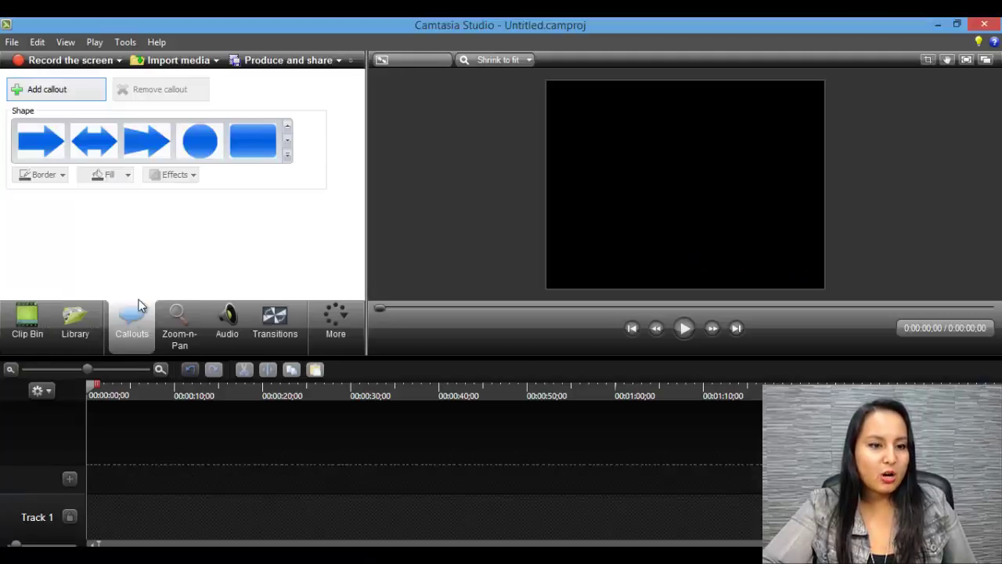
left_click(288, 158)
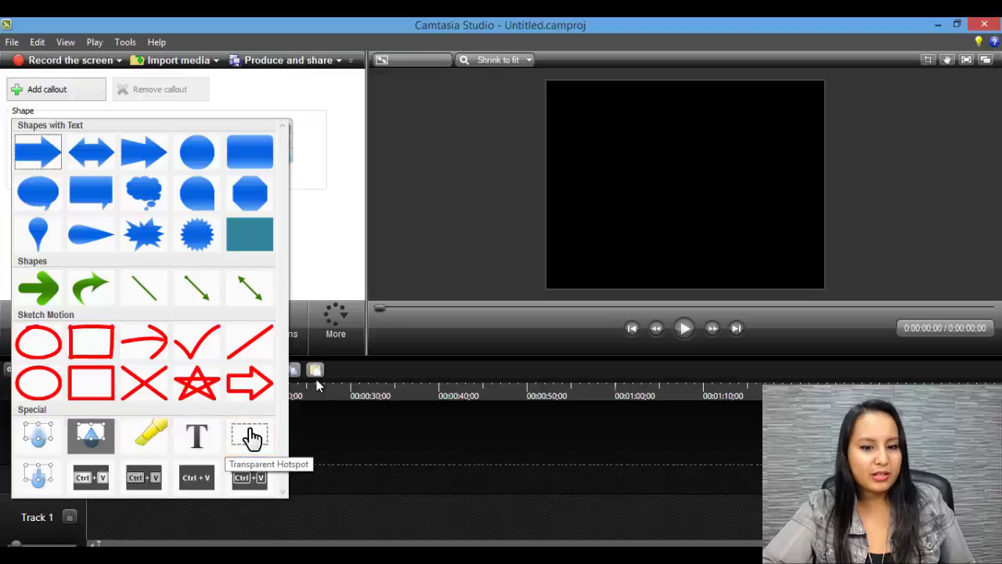
left_click(367, 371)
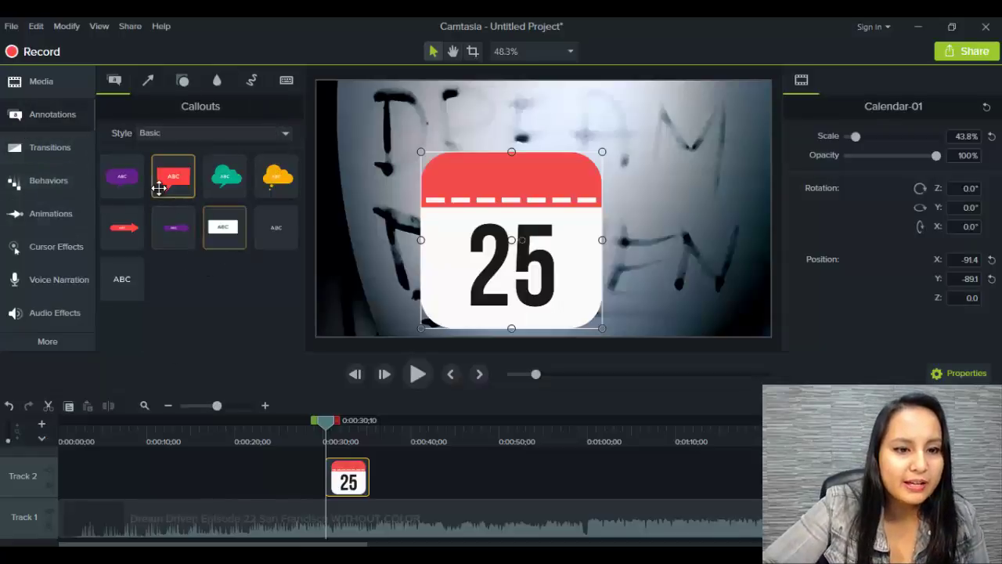
left_click(225, 227)
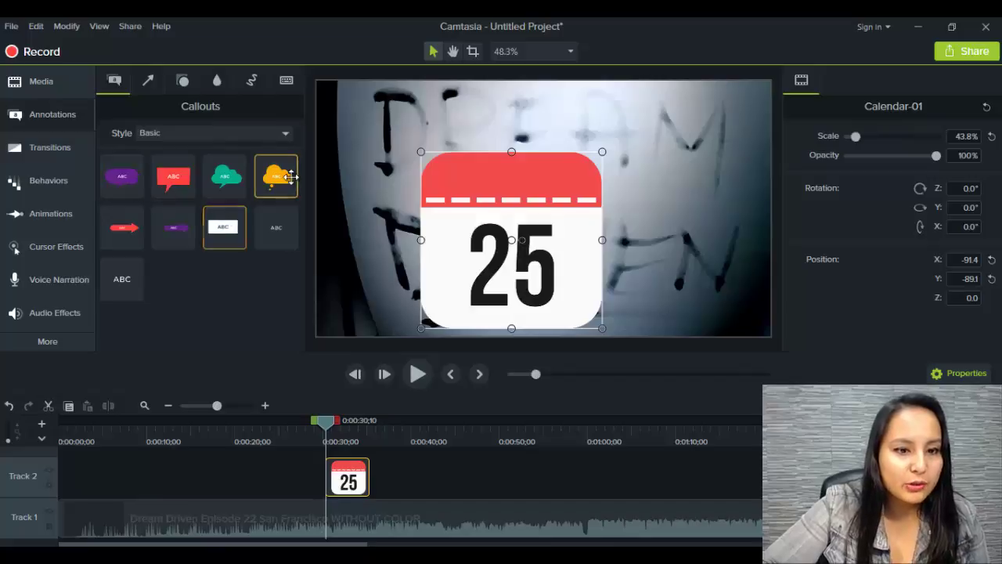
left_click(285, 135)
left_click(282, 135)
left_click(281, 134)
left_click(258, 170)
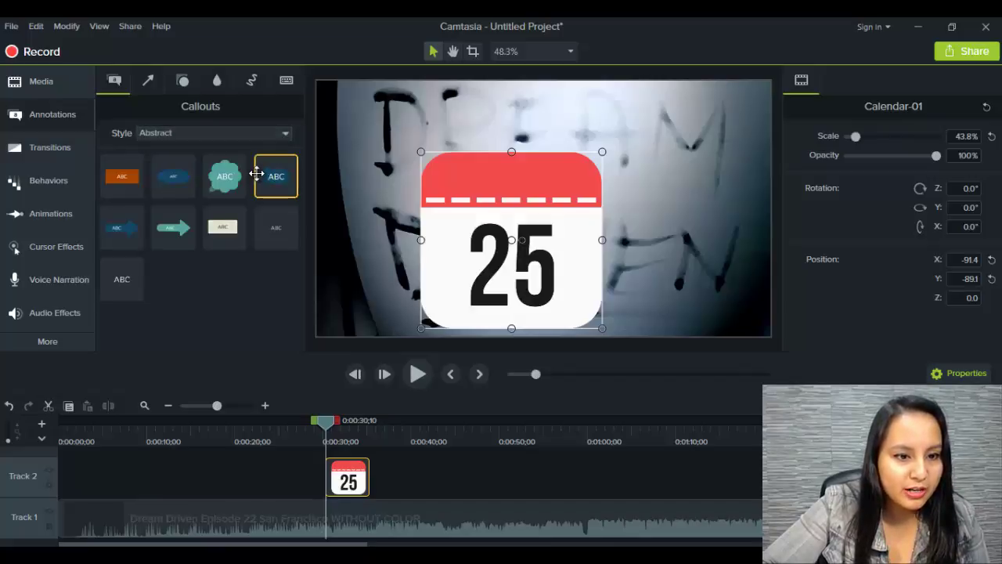
left_click(280, 134)
left_click(259, 202)
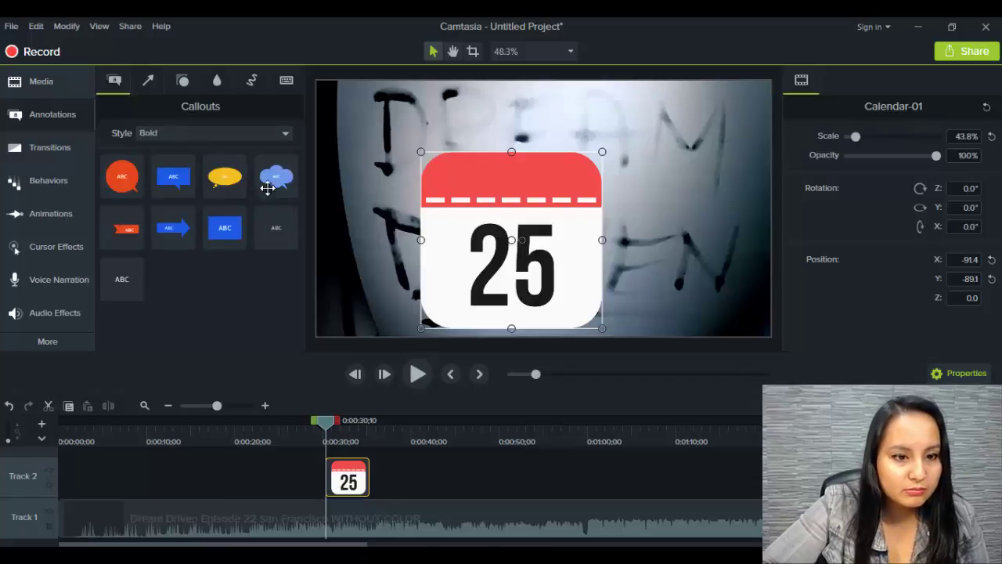
left_click(283, 137)
left_click(251, 213)
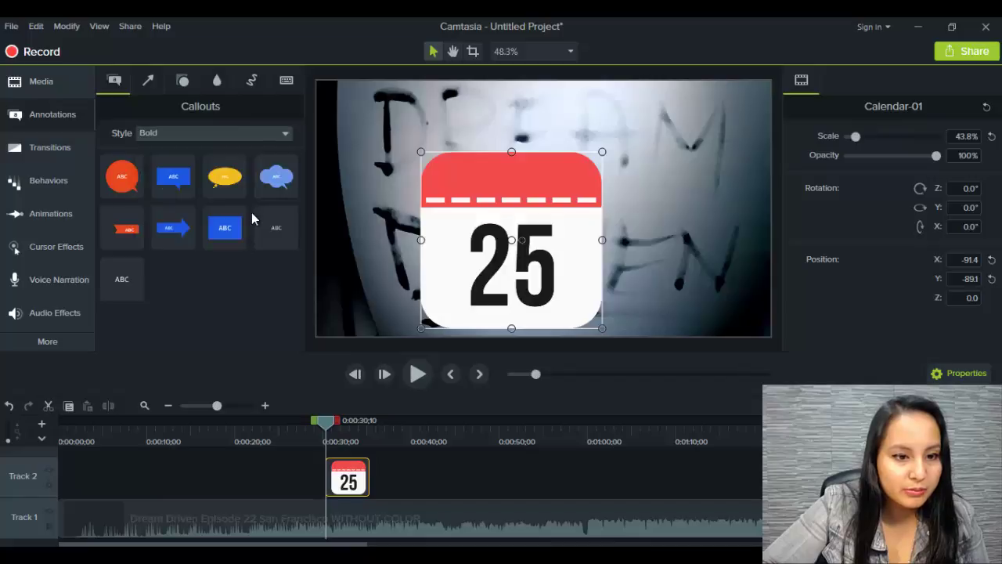
left_click(283, 135)
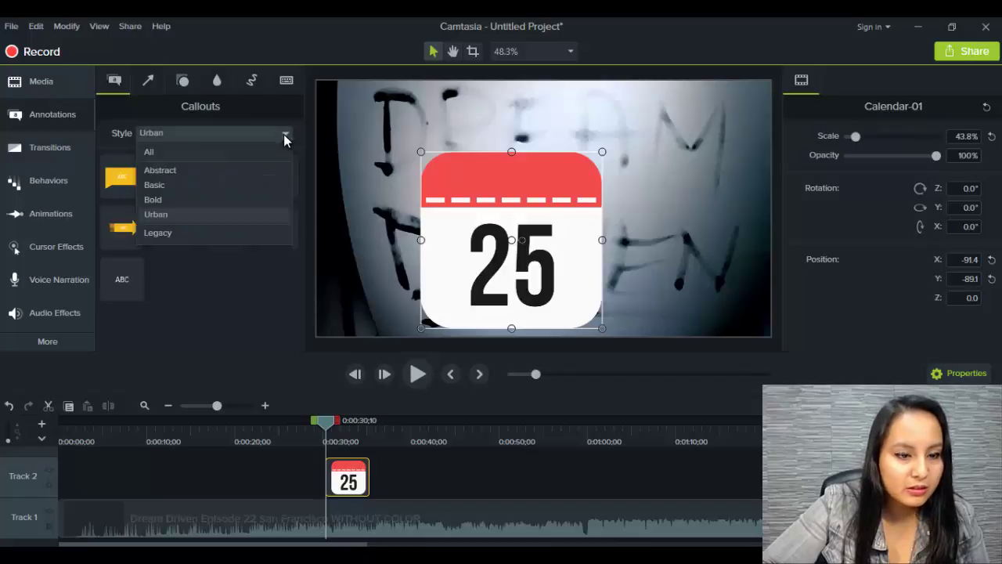
left_click(239, 233)
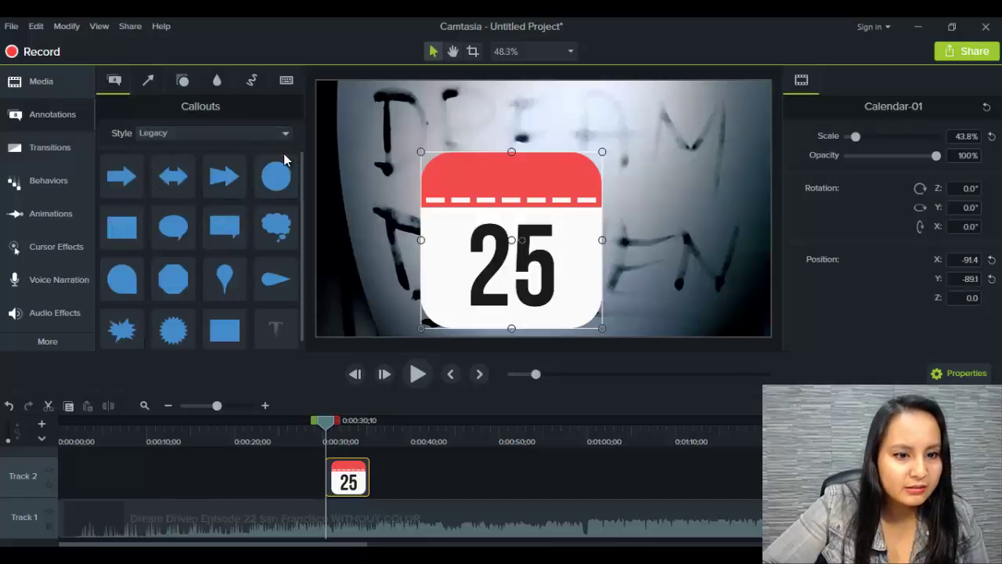
left_click_drag(301, 181, 296, 248)
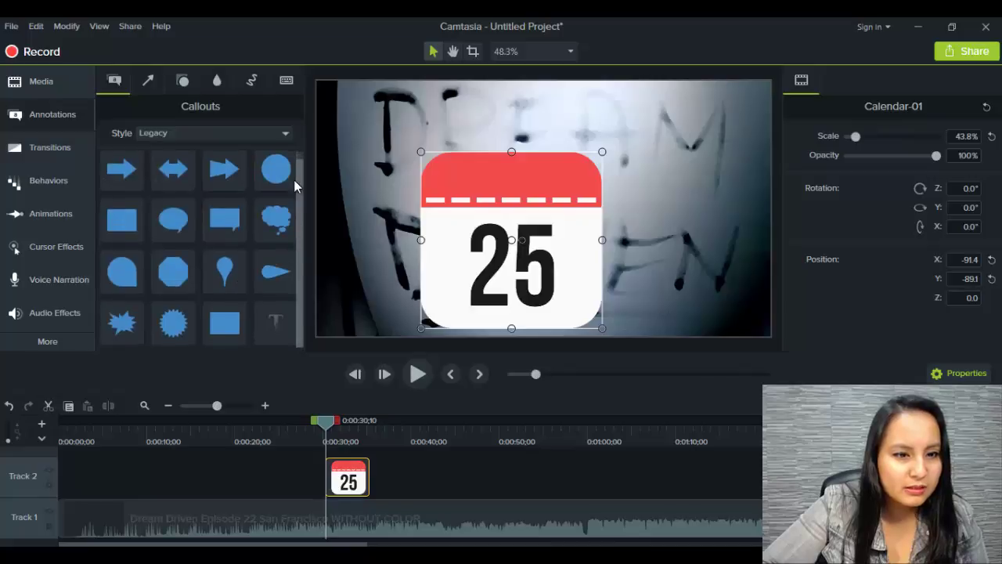
scroll(296, 183, "up", 1)
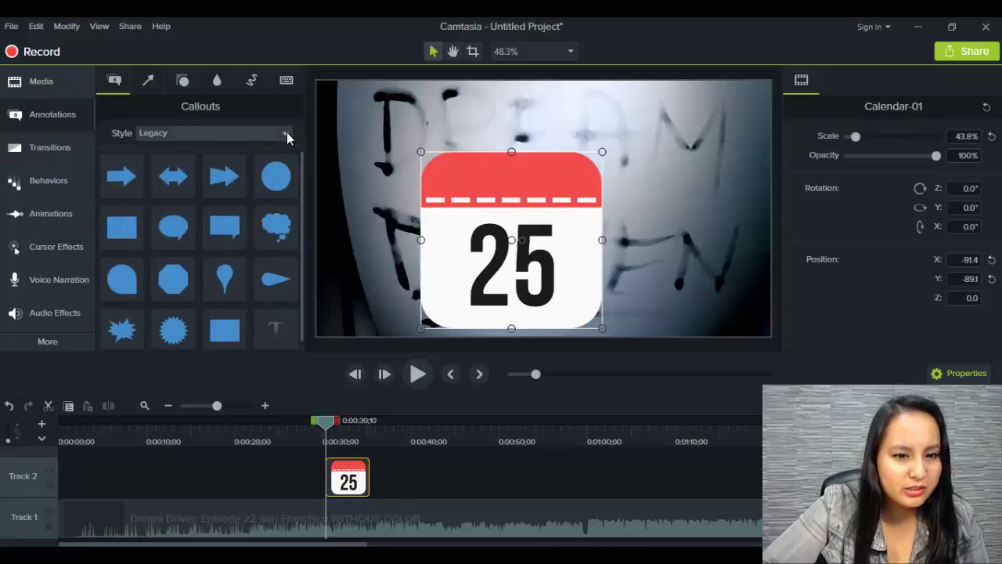
left_click(285, 135)
left_click(241, 169)
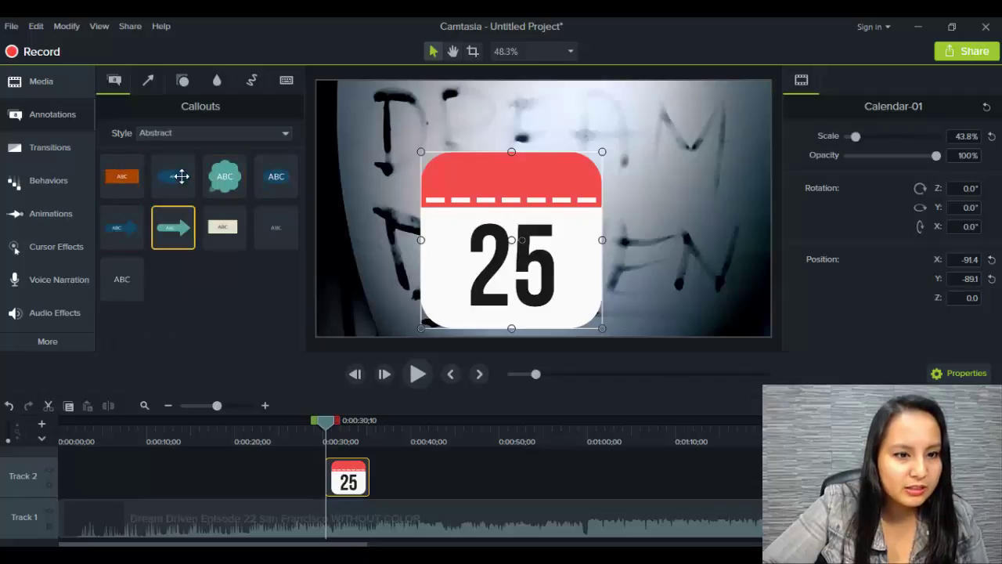
left_click(196, 132)
left_click(189, 167)
left_click(187, 135)
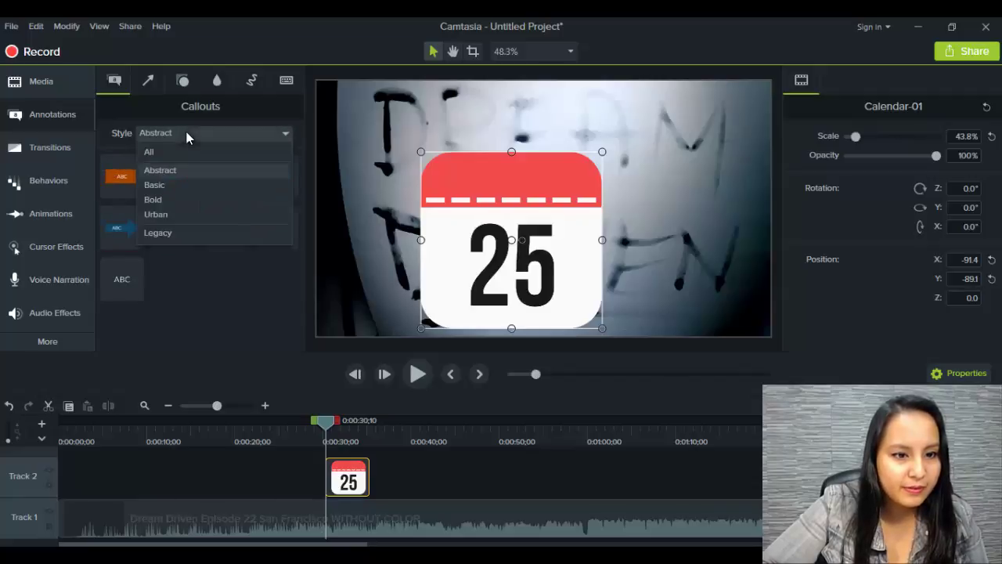
left_click(175, 188)
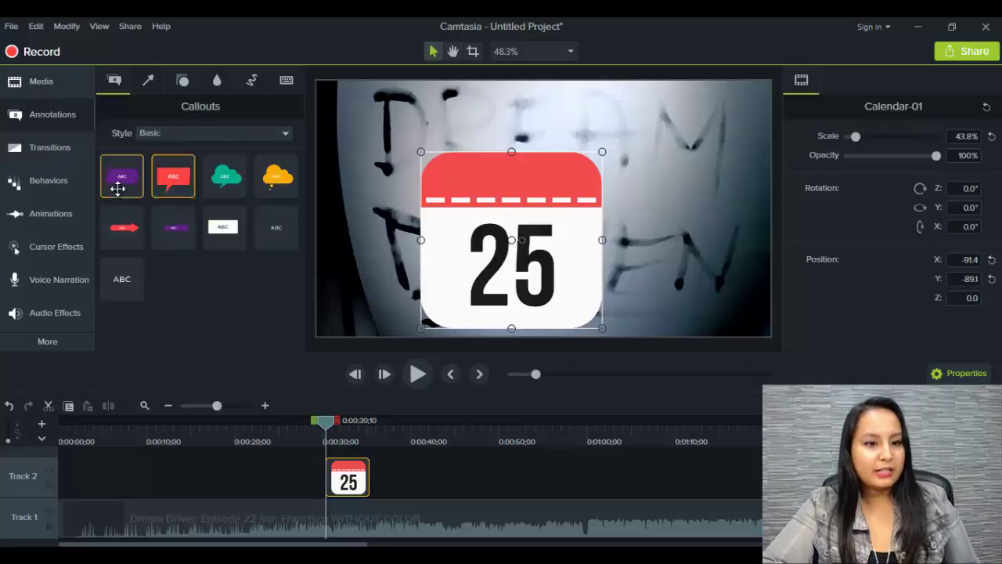
Add the red callout to Track 2 right after the calendar and preview it at 0:36;20.
left_click_drag(175, 178, 389, 470)
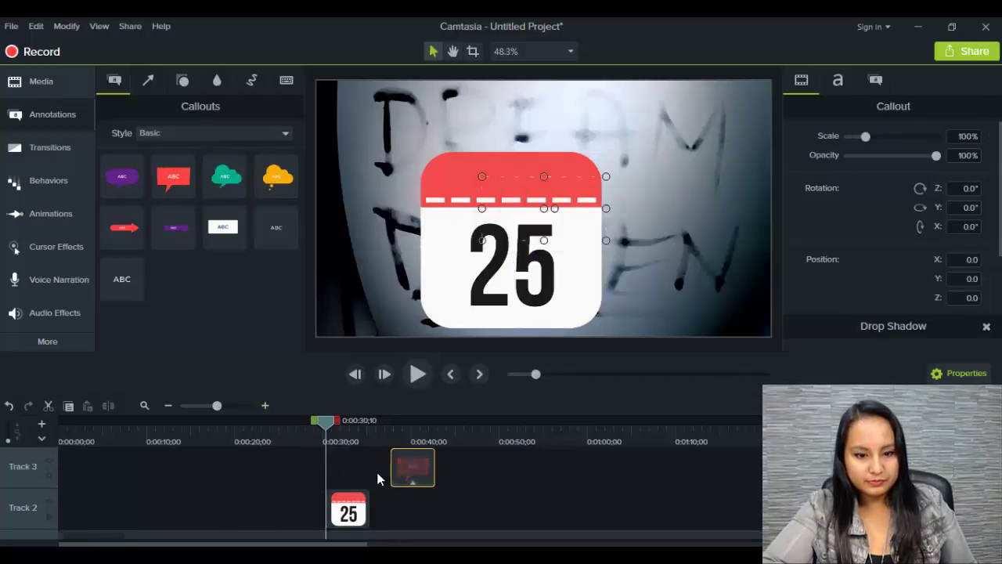
left_click_drag(384, 519, 383, 512)
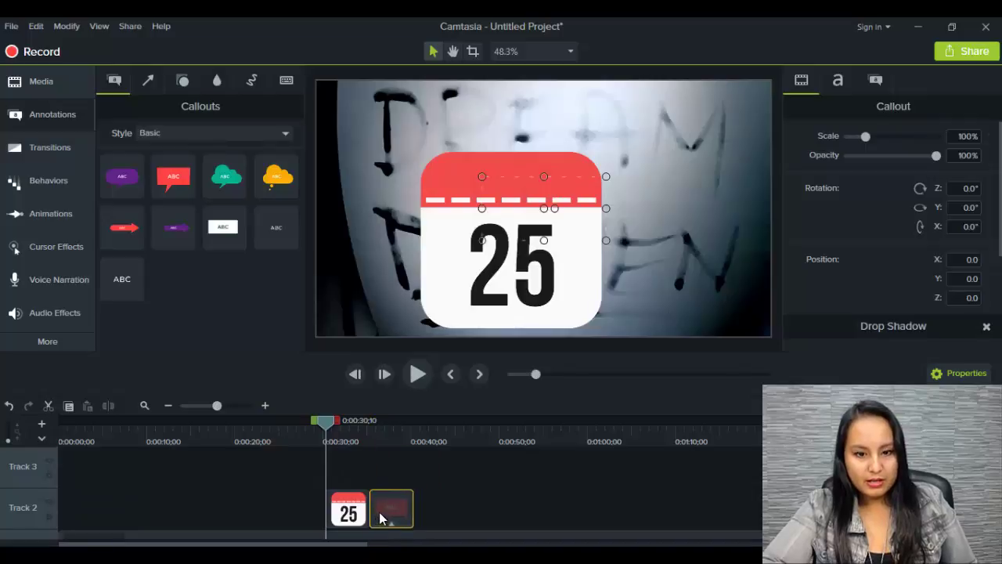
left_click(382, 429)
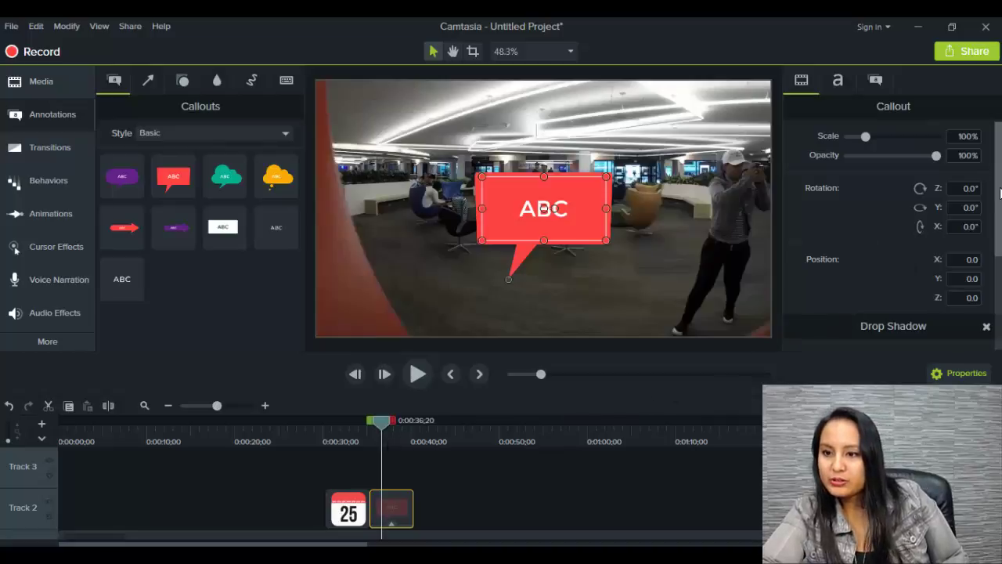
Set the callout's drop shadow to angle 270°, offset 10 and blur 11.
scroll(1000, 193, "down", 5)
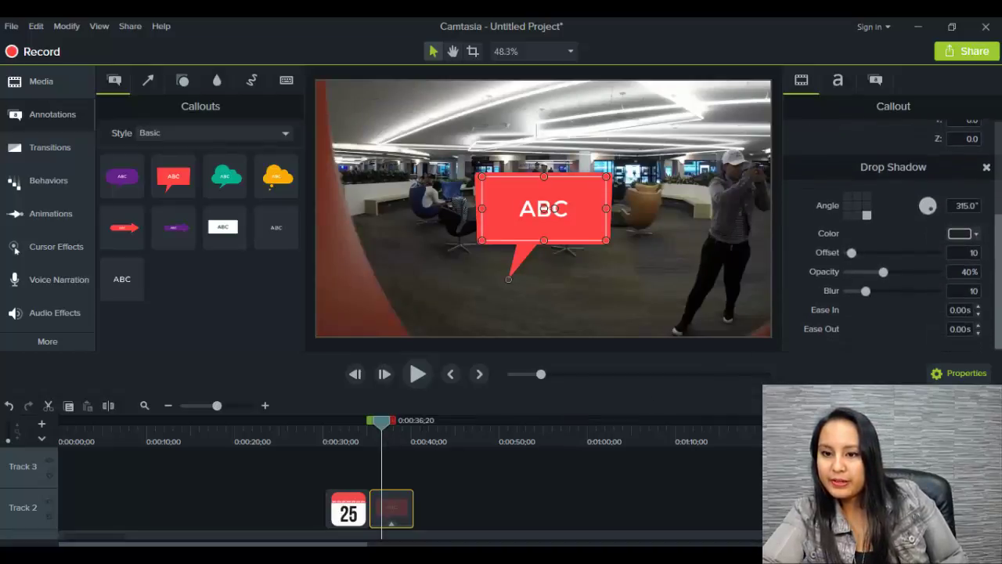
left_click(847, 196)
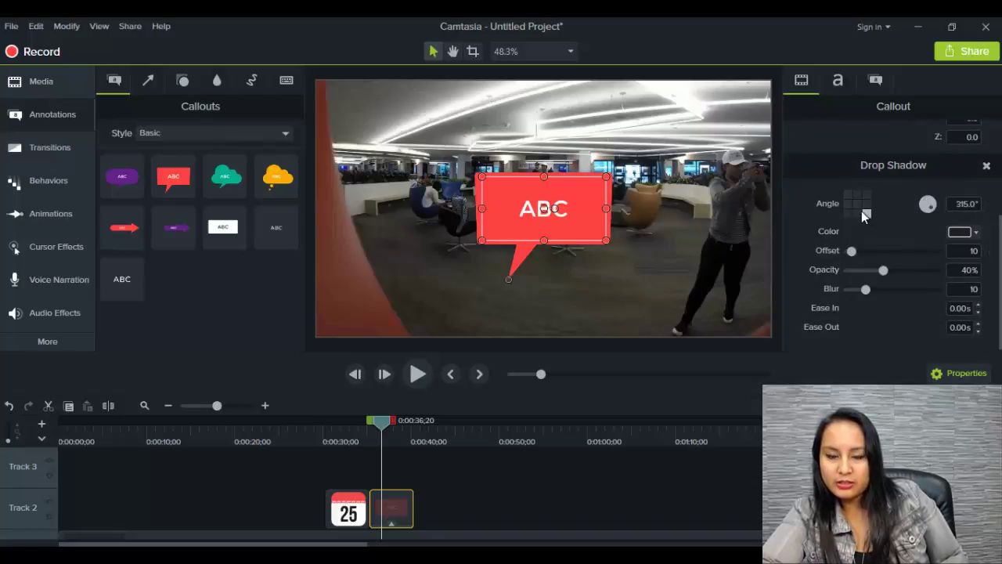
left_click(850, 202)
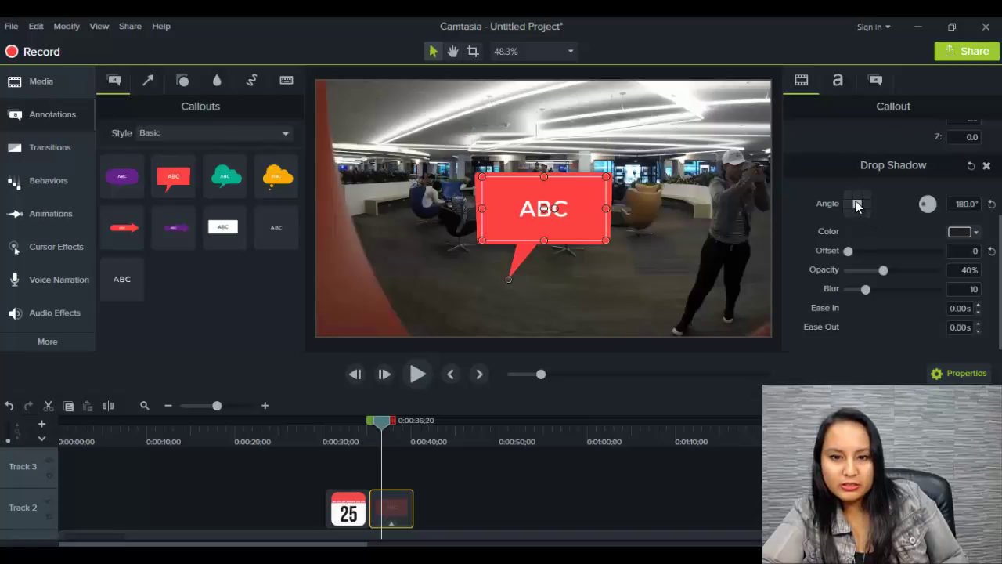
left_click(847, 196)
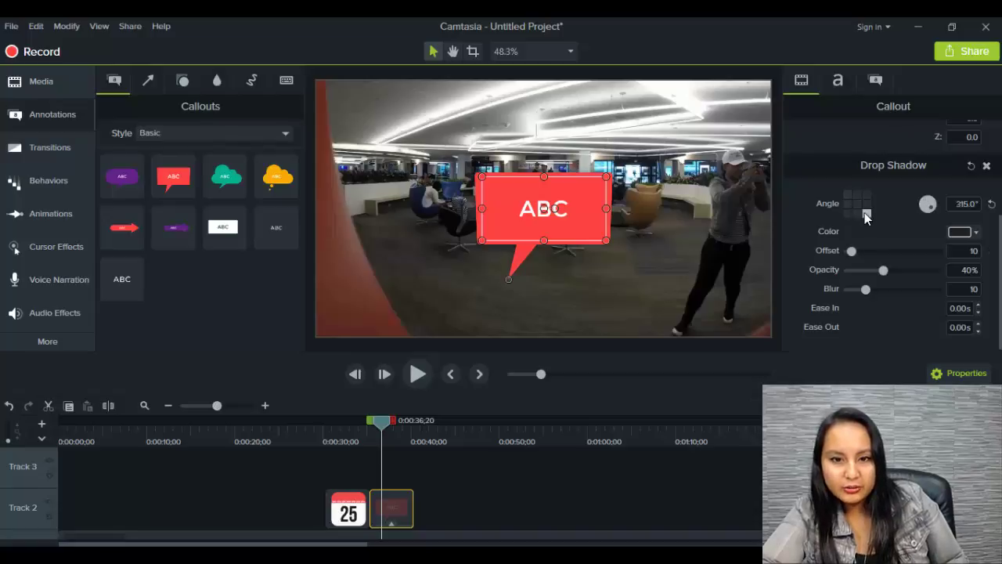
left_click(865, 203)
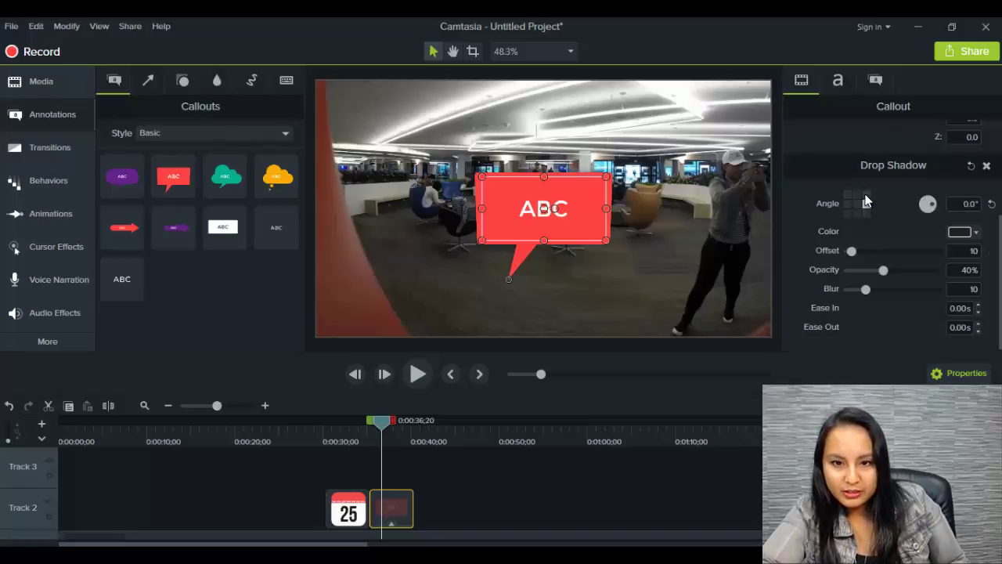
left_click(855, 202)
left_click(850, 212)
left_click(857, 213)
left_click(865, 214)
left_click(858, 213)
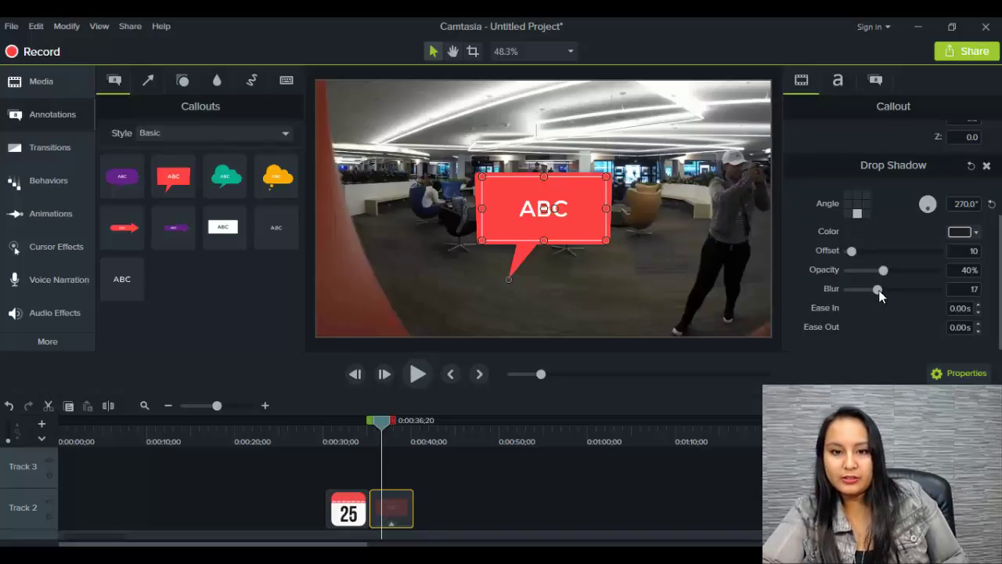
mouse_move(871, 288)
left_mouse_down()
mouse_move(888, 288)
mouse_move(867, 288)
left_mouse_up()
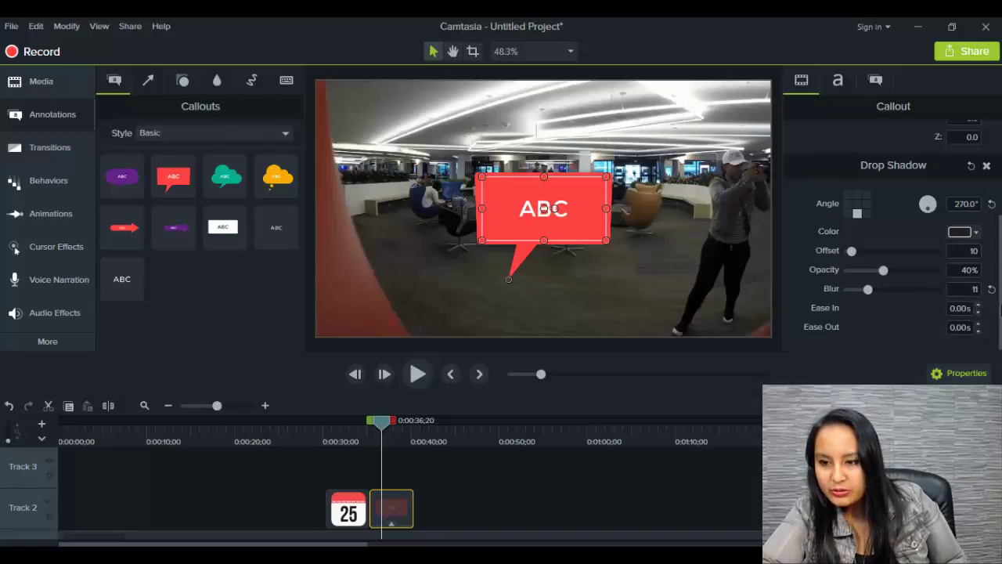
Try red and purple drop shadow colours, settling on light grey.
scroll(859, 267, "up", 2)
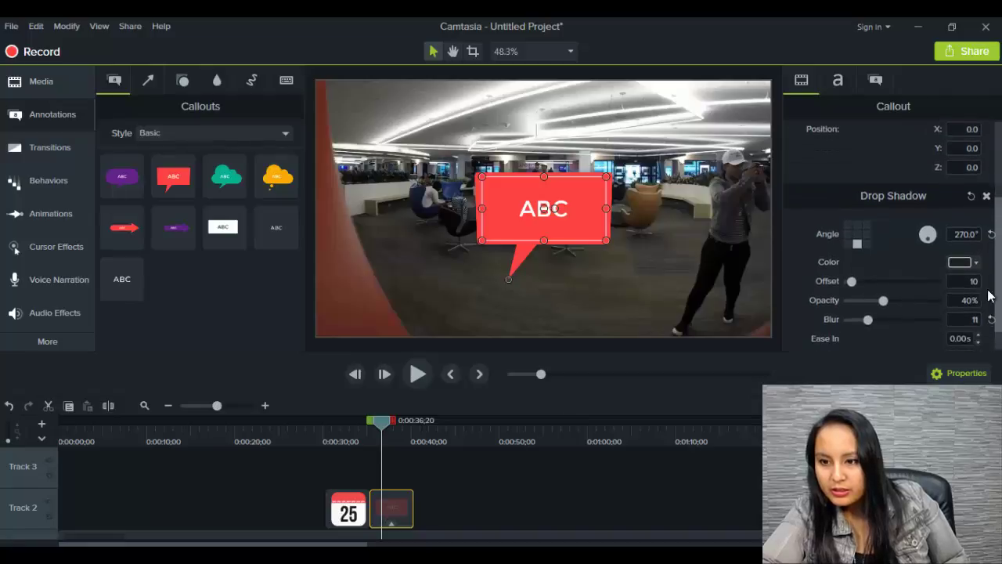
left_click(960, 262)
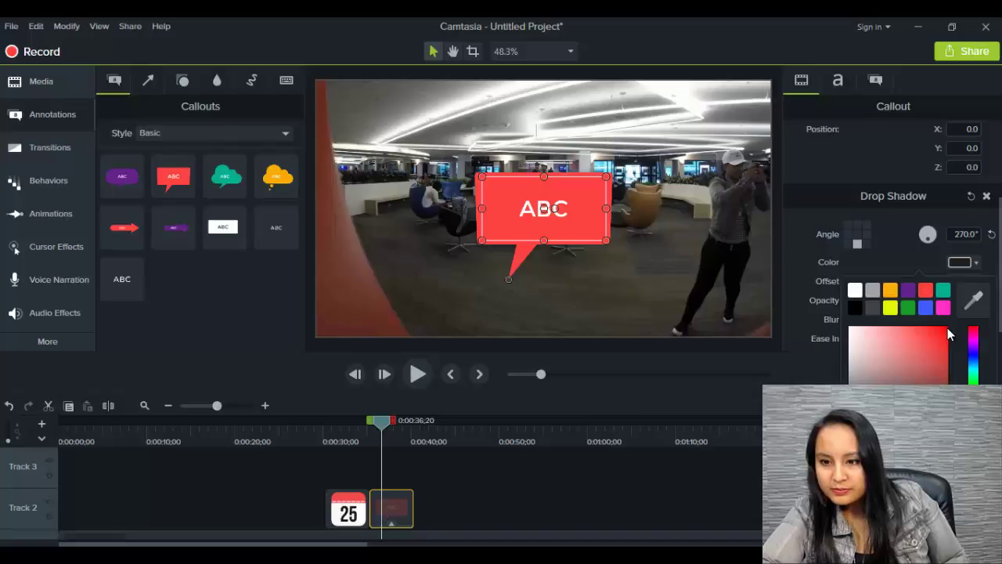
left_click(943, 334)
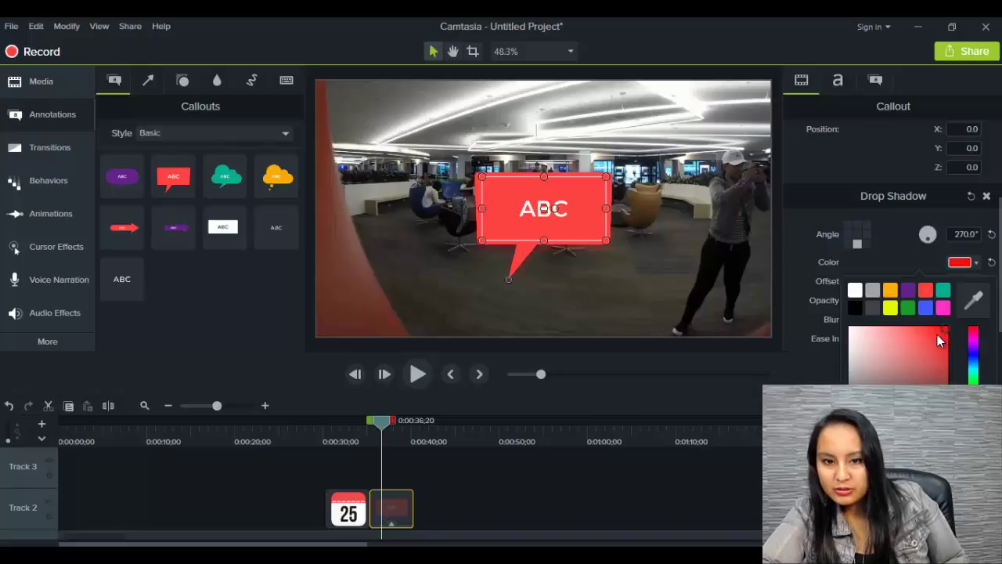
left_click(907, 289)
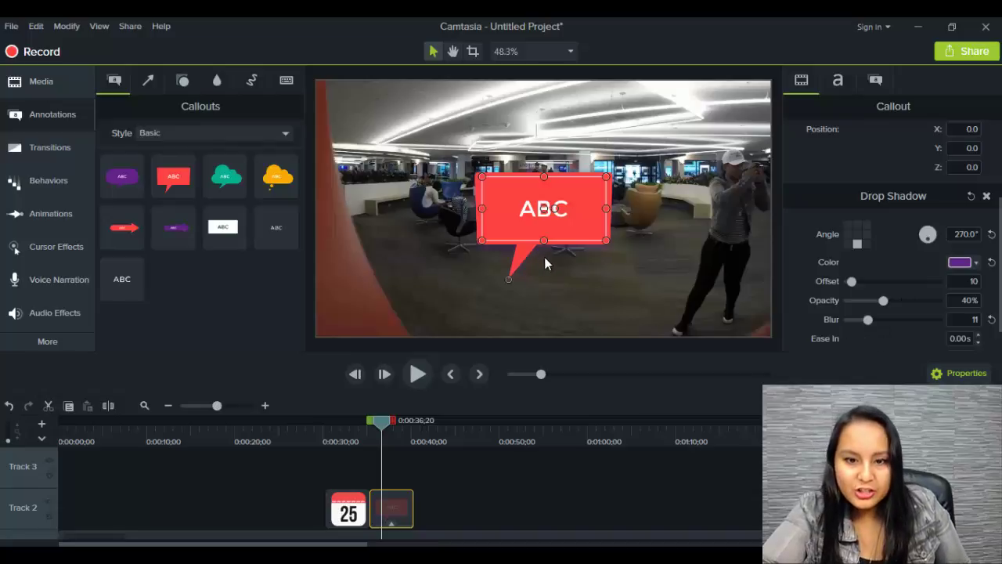
left_click(961, 262)
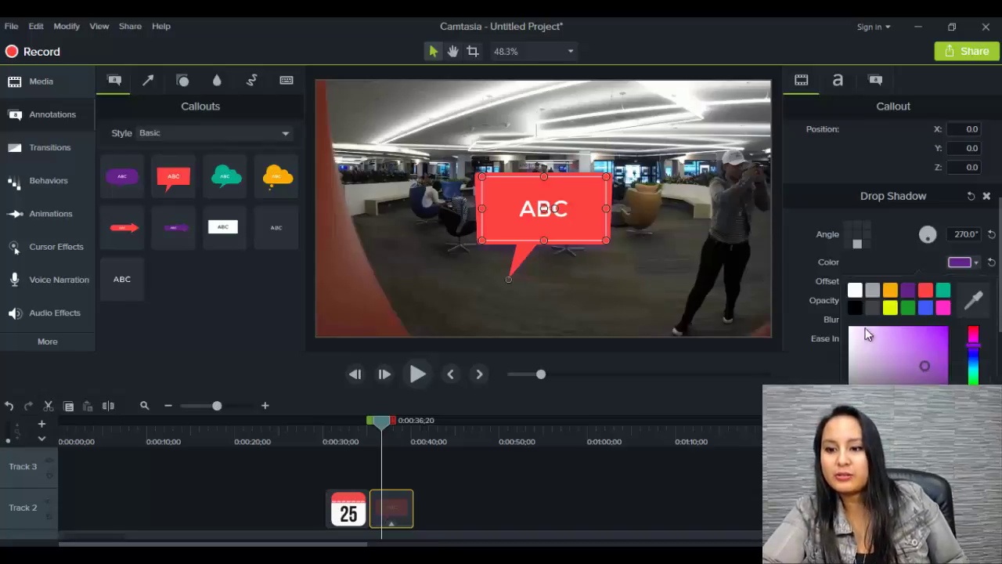
left_click(850, 366)
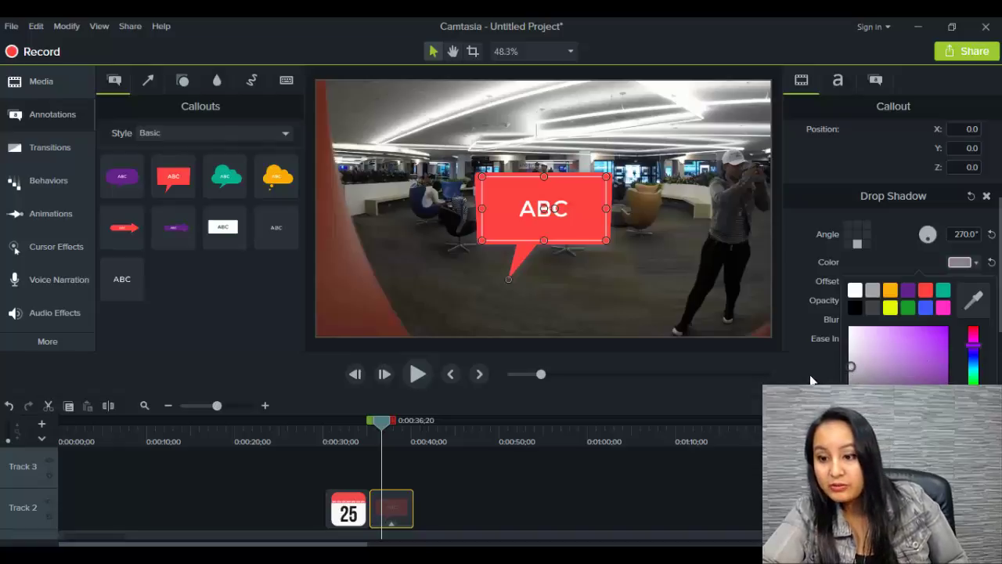
scroll(811, 376, "down", 1)
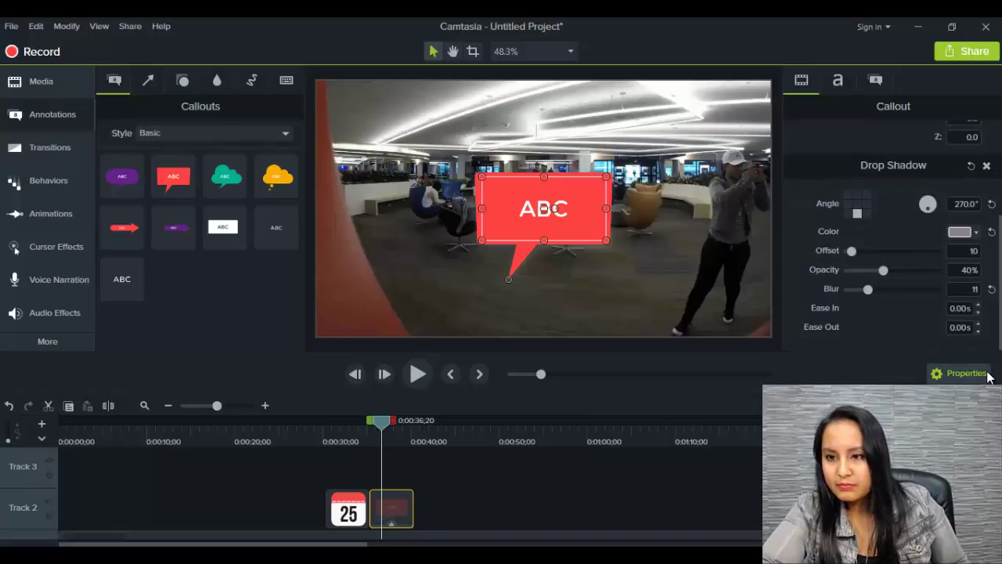
scroll(932, 344, "up", 5)
scroll(932, 344, "down", 5)
left_click(943, 373)
left_click(945, 374)
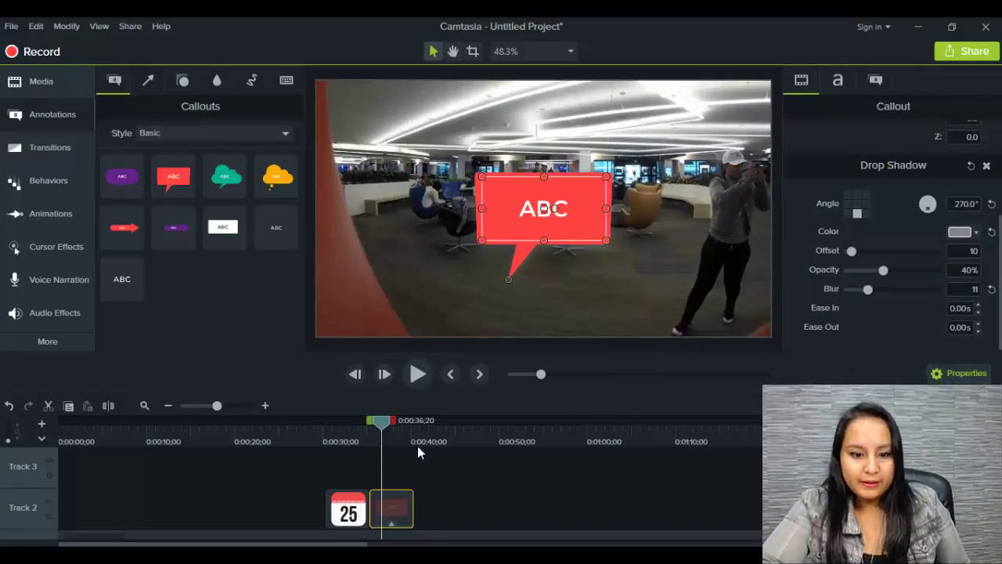
Add Color Adjustment via Modify > Add Effect, set to brightness 53, contrast 298, saturation -7.
right_click(401, 505)
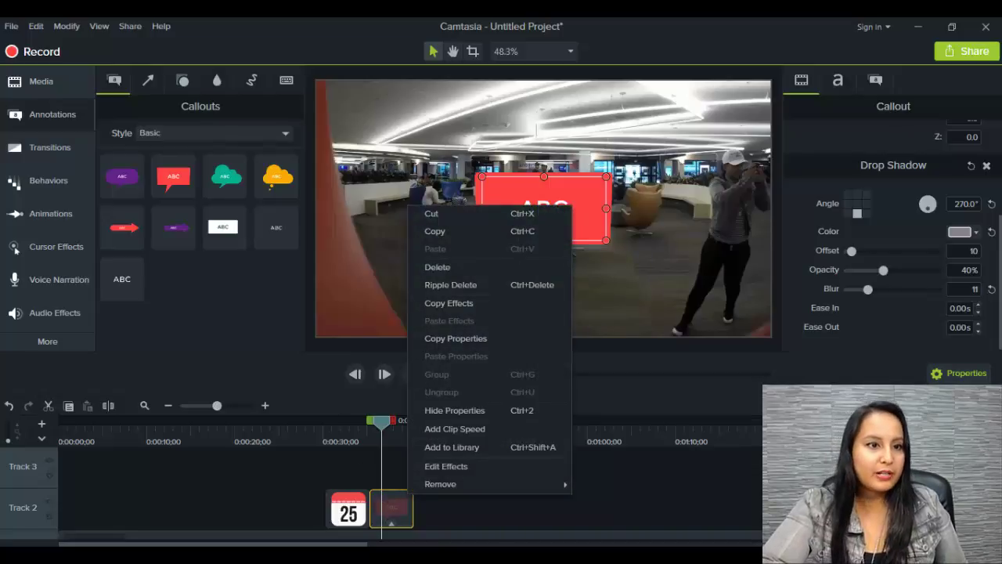
left_click(89, 32)
left_click(98, 27)
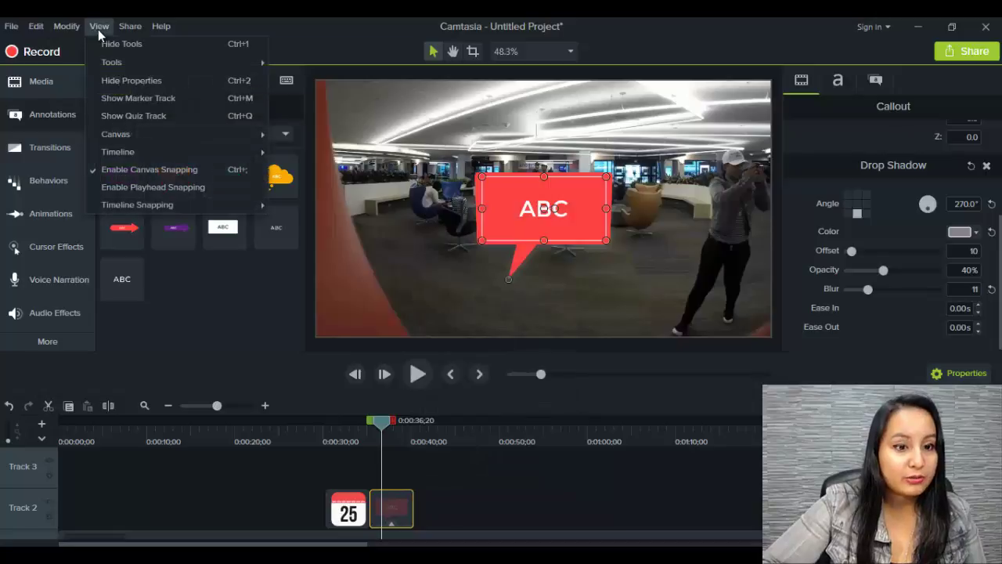
mouse_move(61, 29)
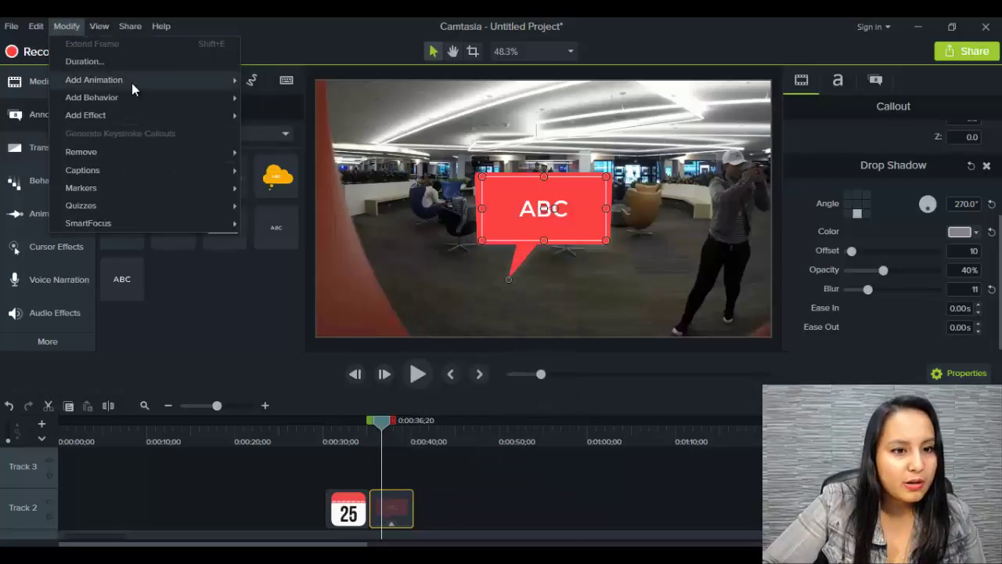
mouse_move(142, 103)
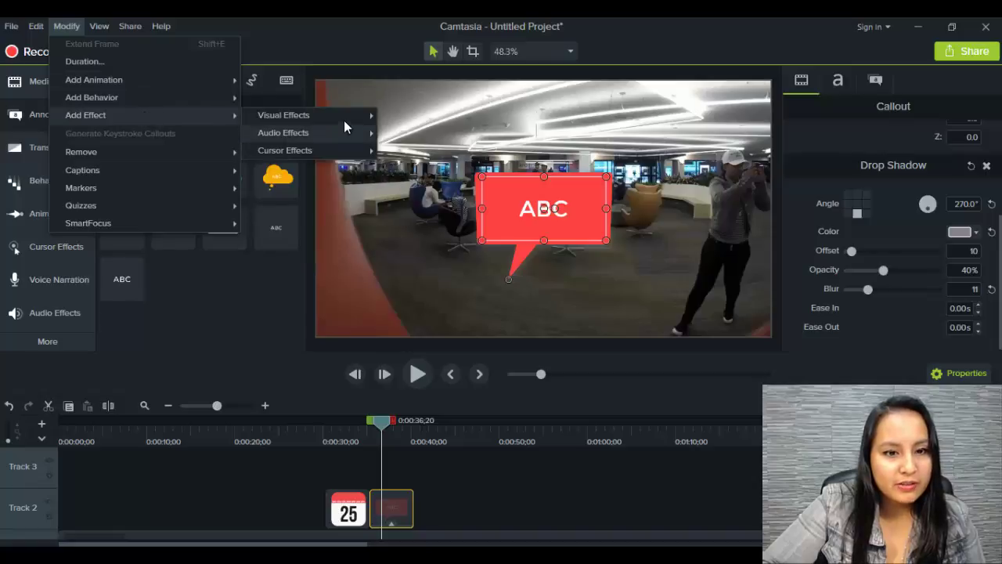
mouse_move(344, 115)
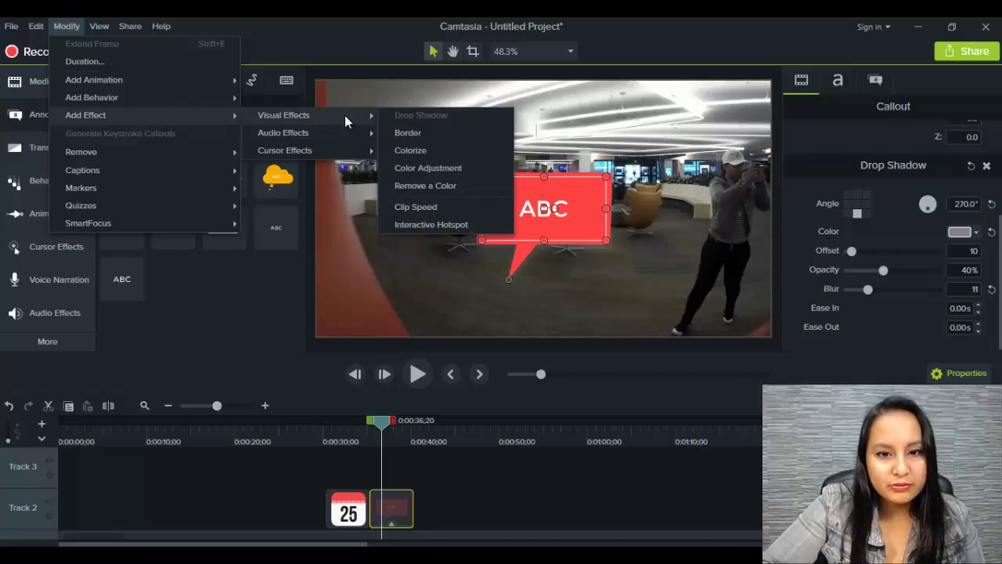
left_click(423, 150)
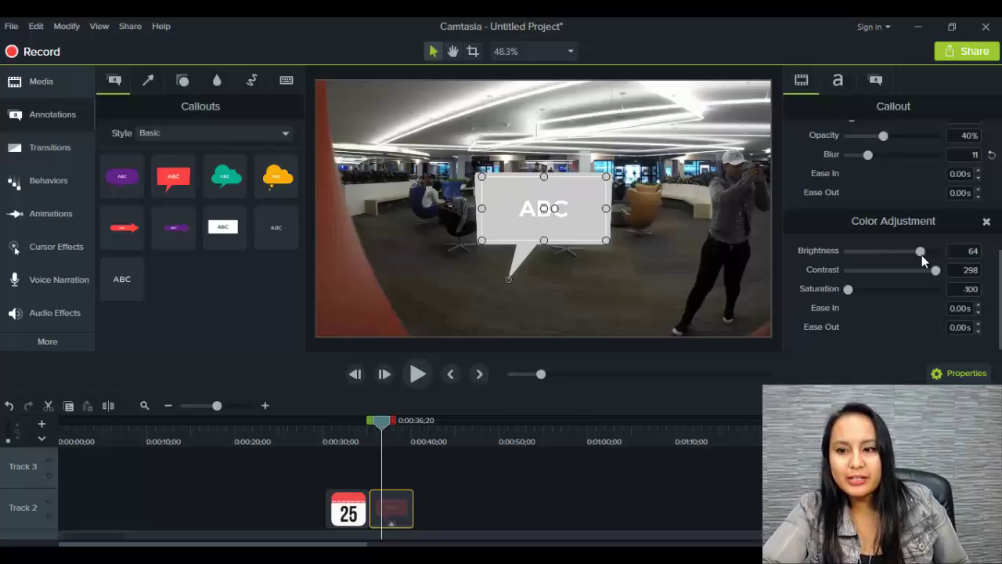
left_click_drag(851, 288, 892, 297)
mouse_move(925, 250)
left_mouse_down()
mouse_move(876, 259)
mouse_move(915, 252)
left_mouse_up()
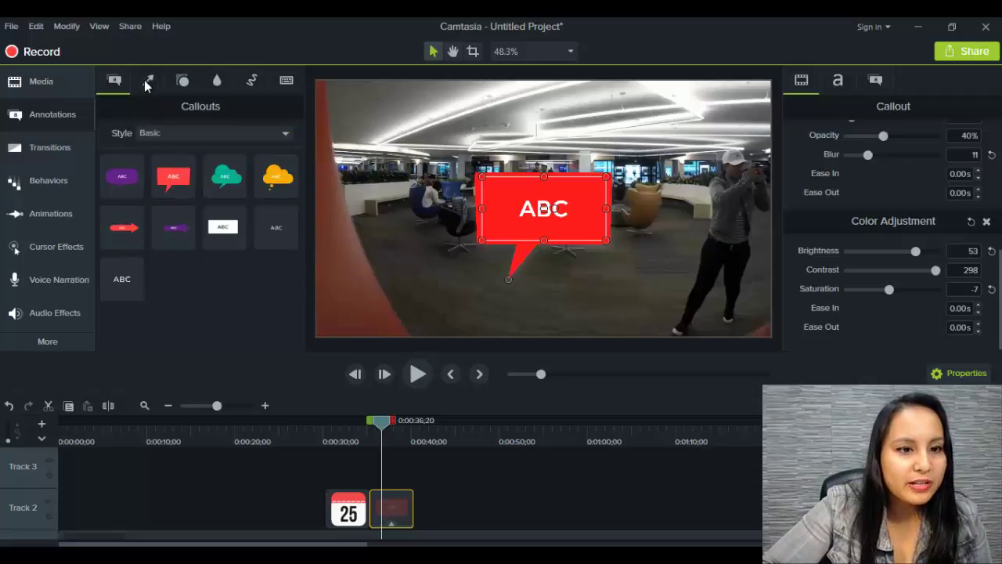
Browse the Arrows & Lines annotations, keeping the Basic style category.
left_click(147, 81)
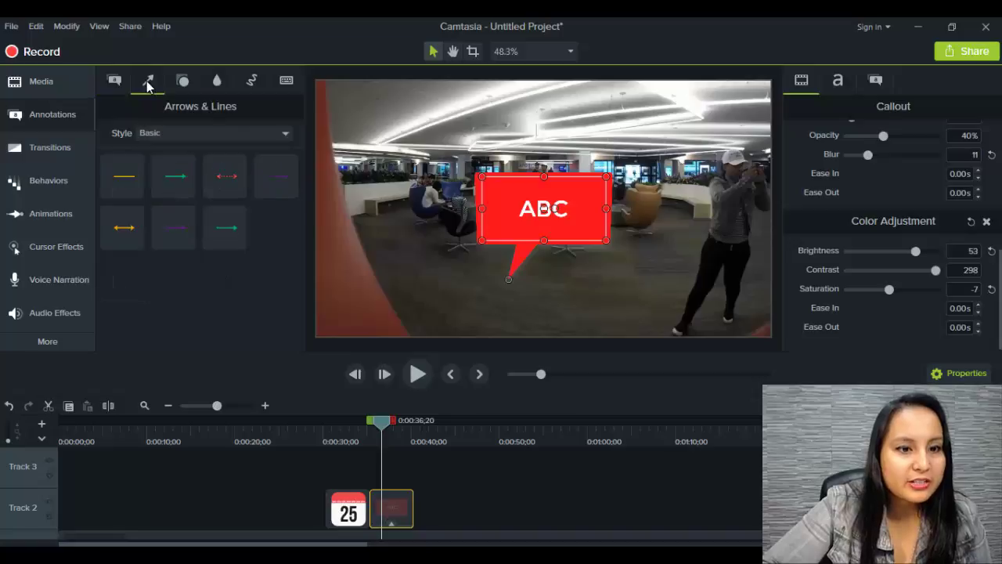
left_click(227, 137)
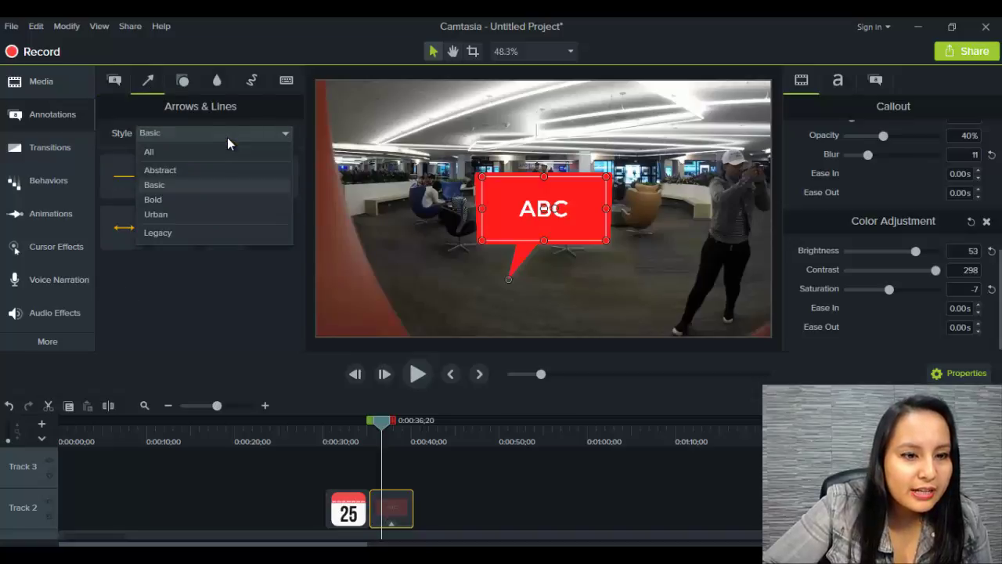
left_click(112, 108)
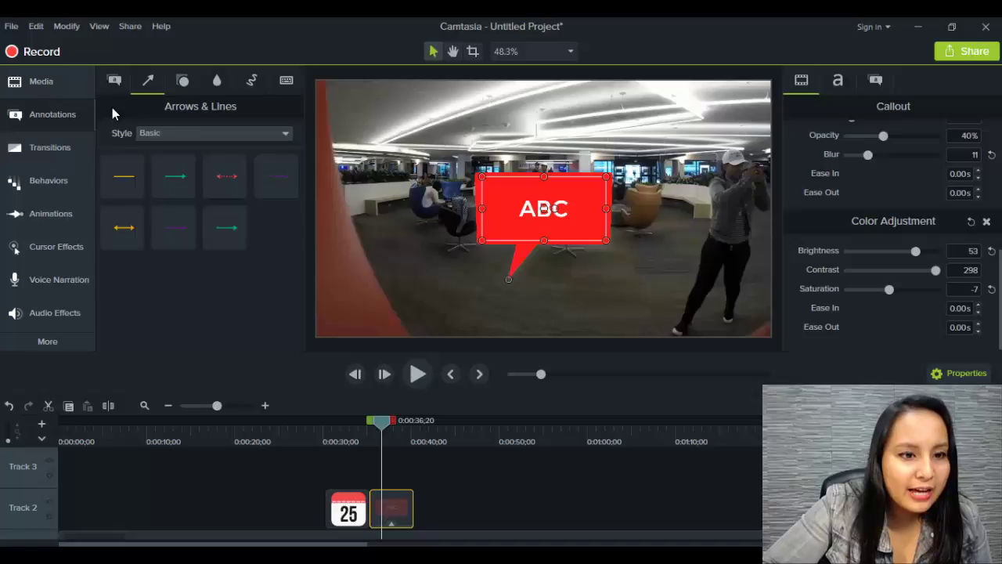
left_click(206, 134)
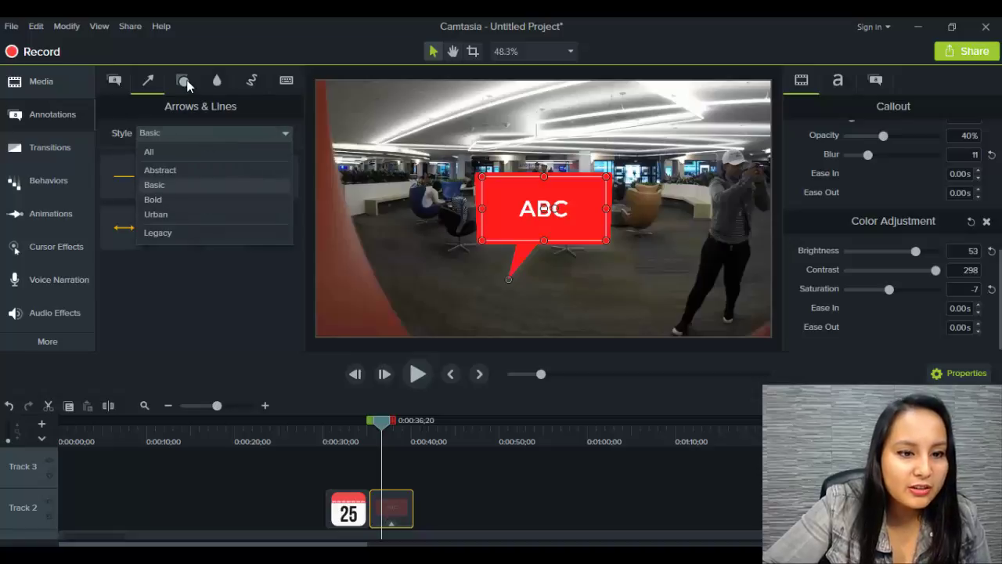
left_click(136, 106)
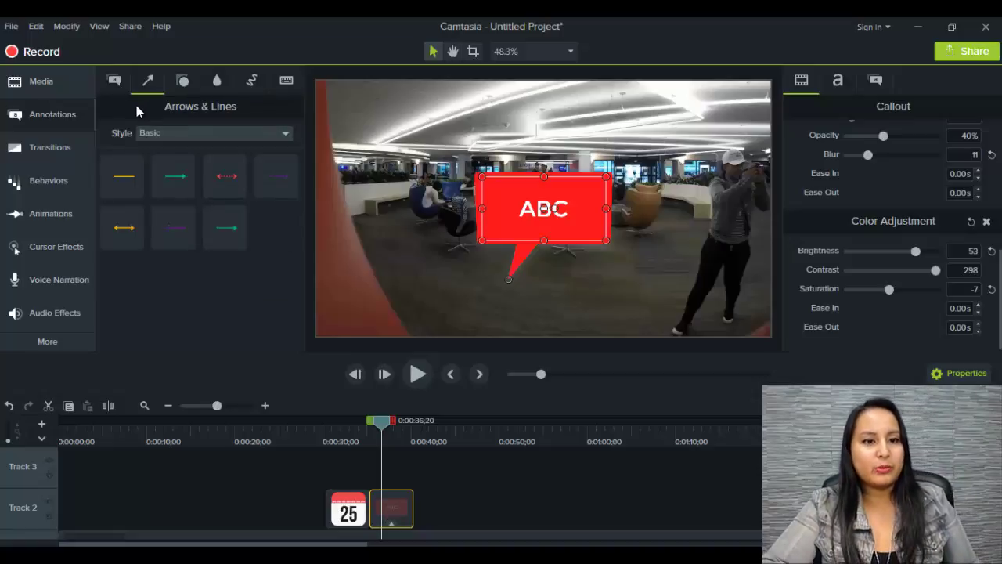
Browse the Shapes annotations, viewing the Abstract set and returning to Basic.
left_click(182, 80)
left_click(188, 131)
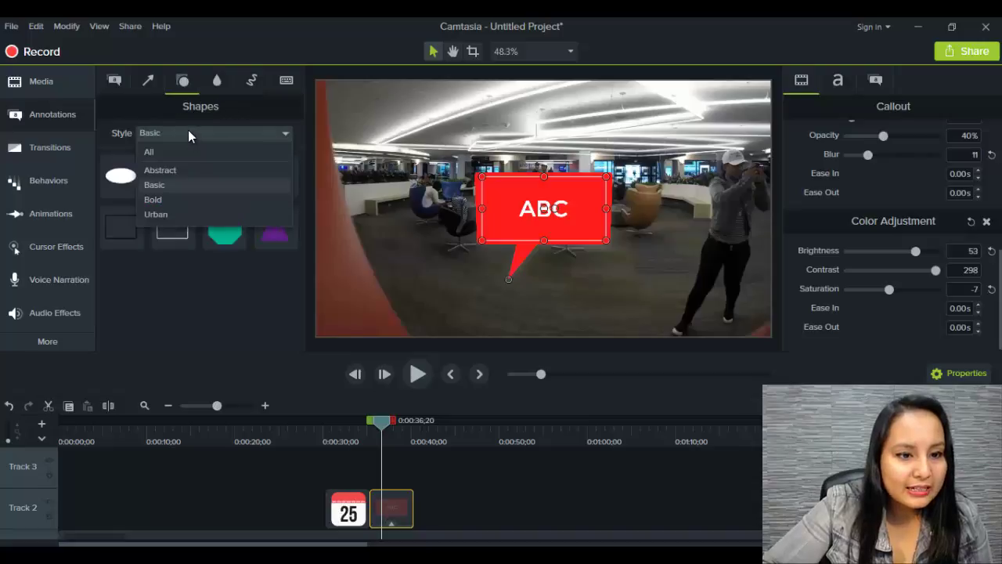
left_click(181, 169)
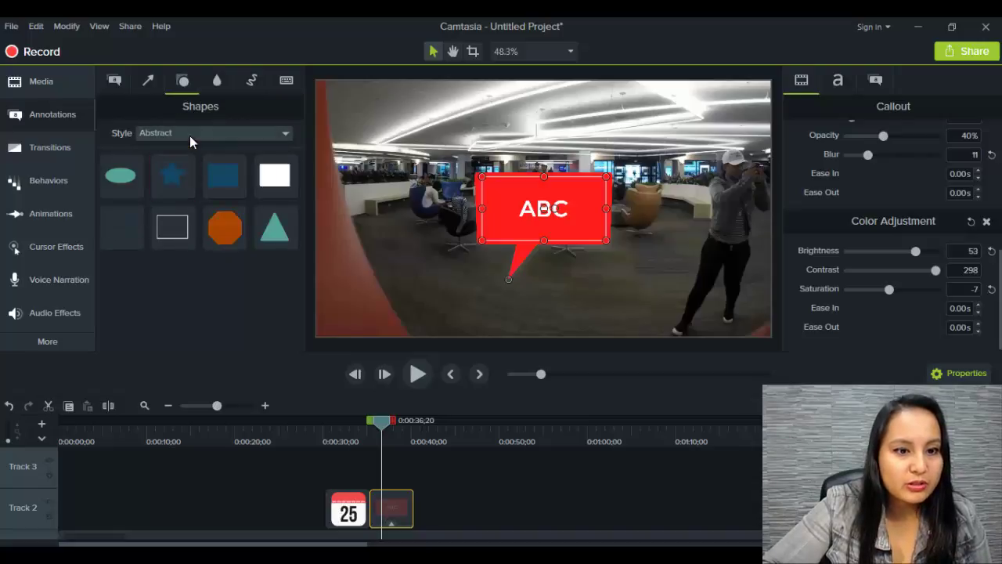
left_click(189, 133)
left_click(157, 185)
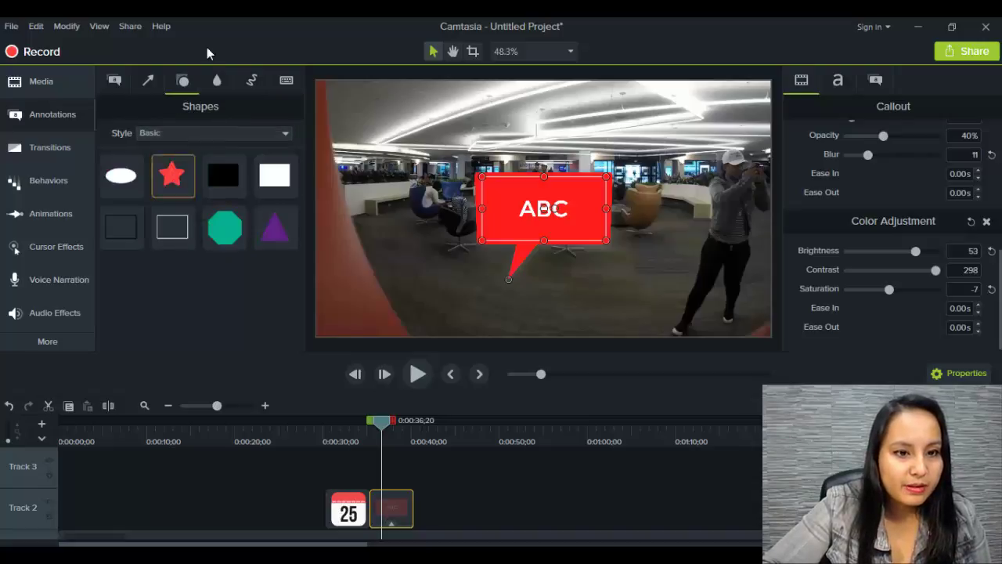
Look through the Blur & Highlight, Sketch Motion and Keystroke Callouts annotations.
left_click(217, 80)
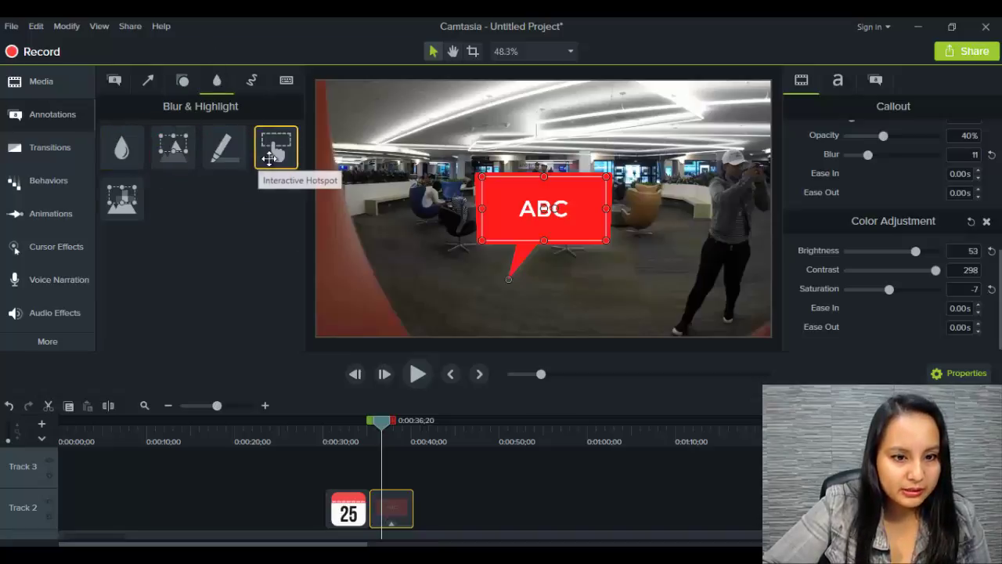
left_click(251, 80)
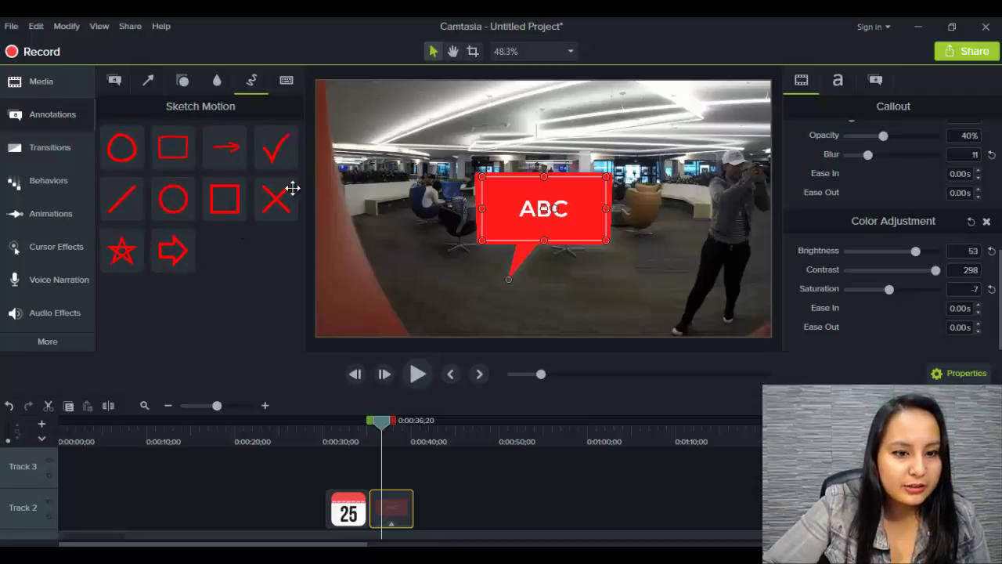
left_click(284, 82)
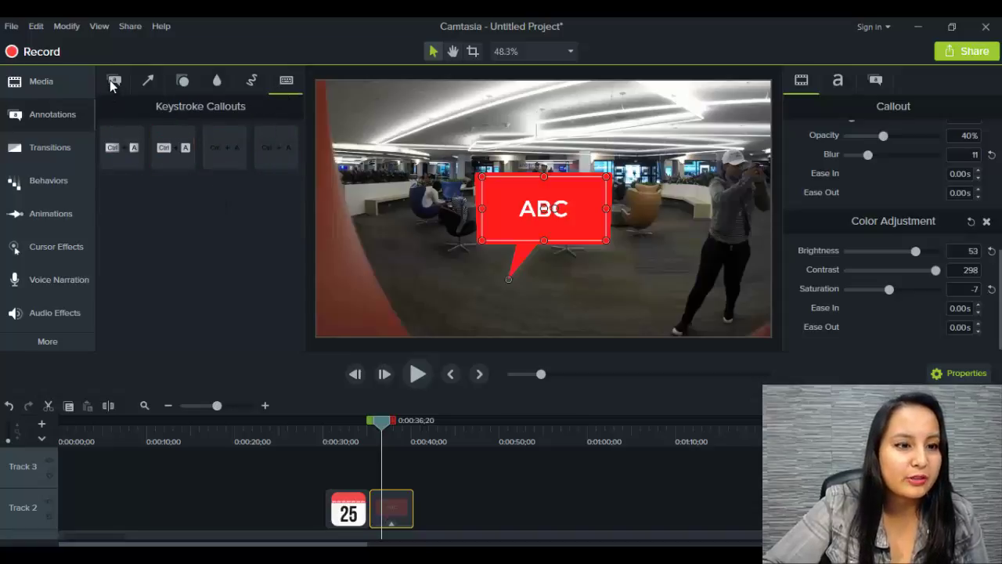
Open the Transitions library with all transition types listed.
left_click(43, 146)
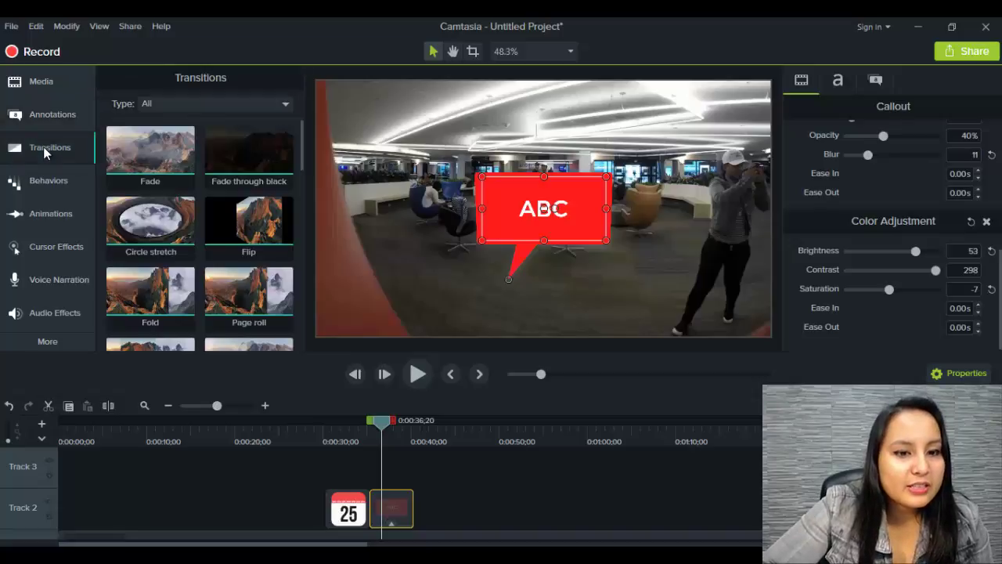
left_click(278, 106)
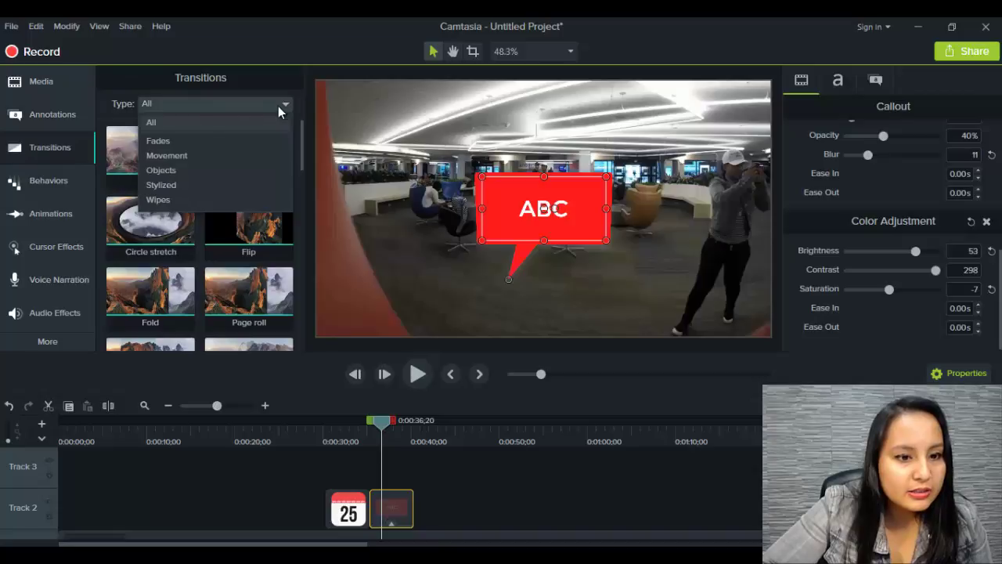
left_click(278, 107)
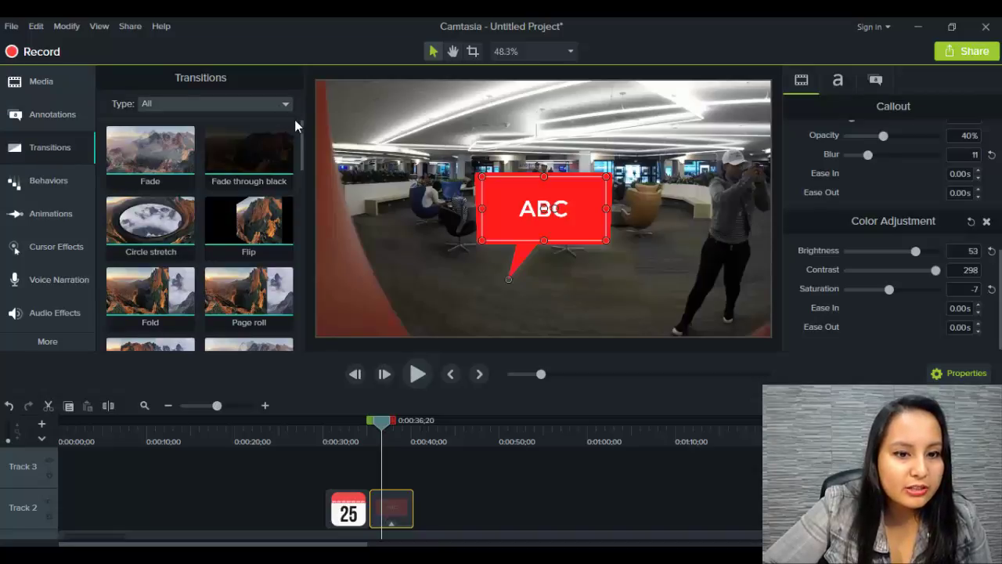
left_click_drag(302, 154, 293, 134)
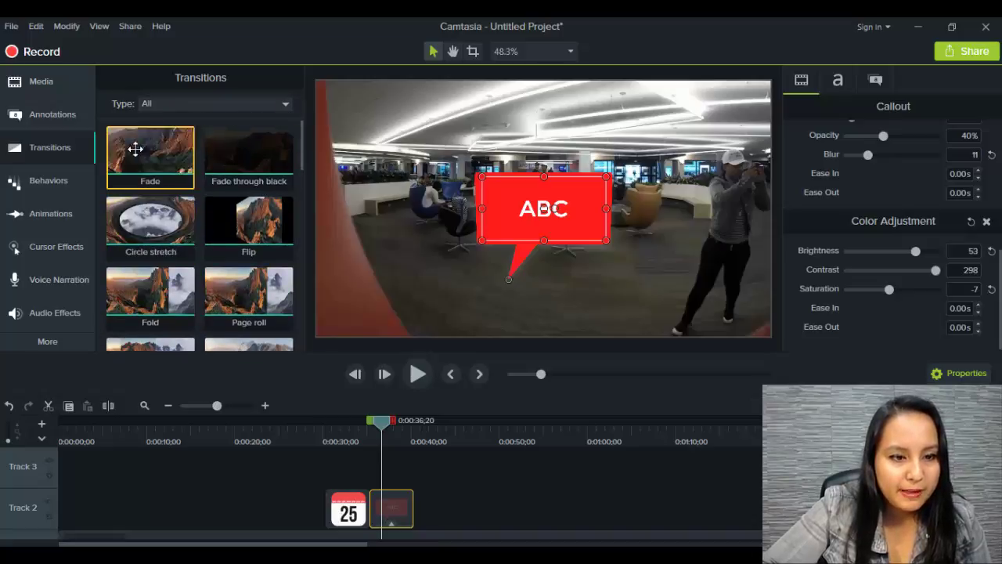
Add a Fade transition between the calendar and callout clips and preview it.
left_click_drag(134, 151, 367, 510)
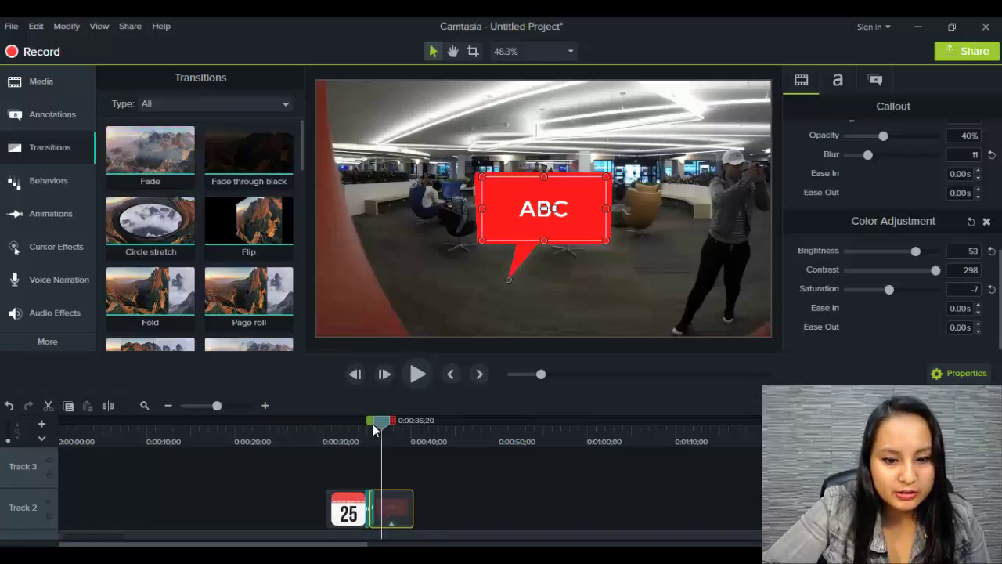
left_click_drag(380, 424, 352, 425)
left_click(417, 375)
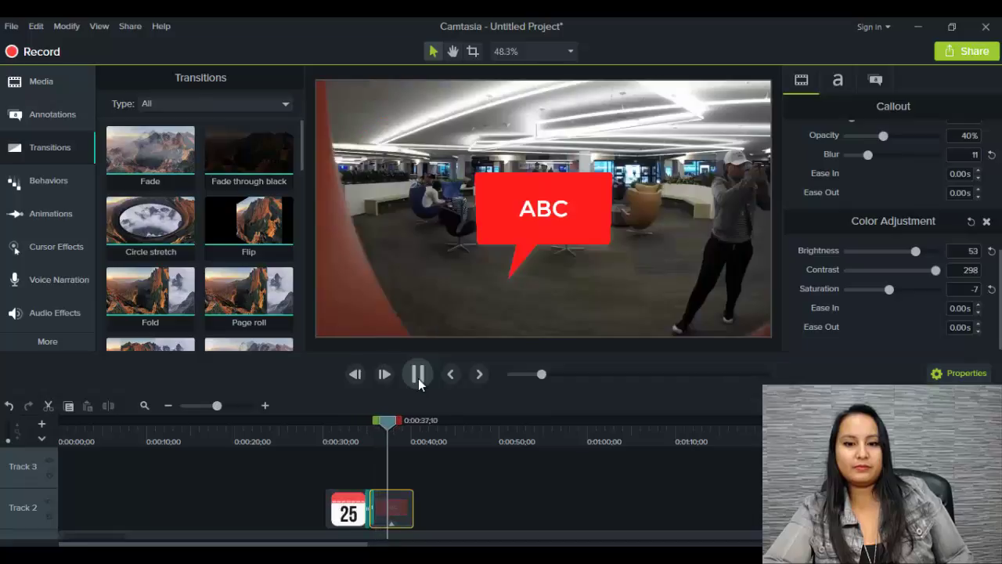
left_click(418, 376)
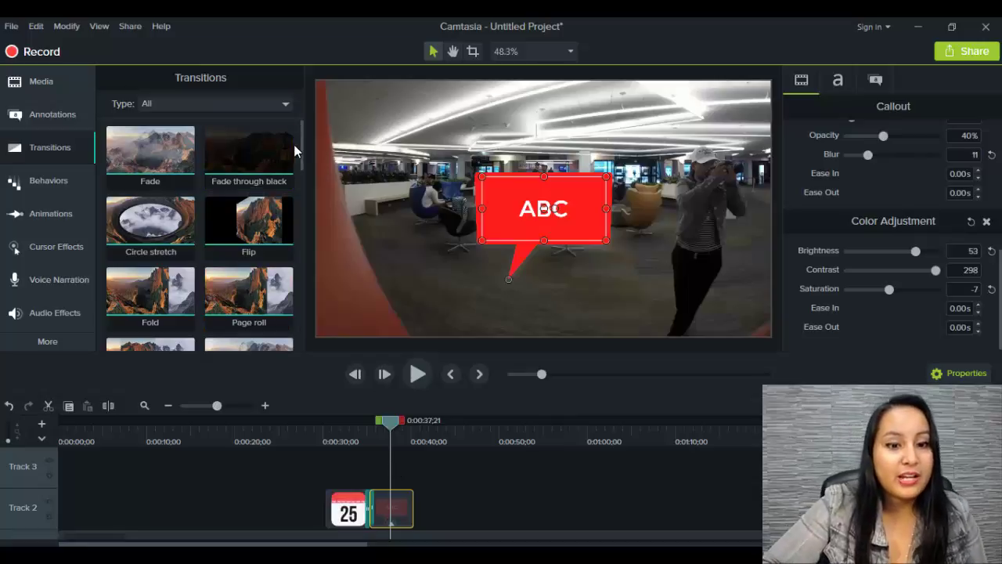
Scroll through the rest of the Transitions library.
mouse_move(300, 149)
left_mouse_down()
mouse_move(302, 327)
mouse_move(292, 137)
left_mouse_up()
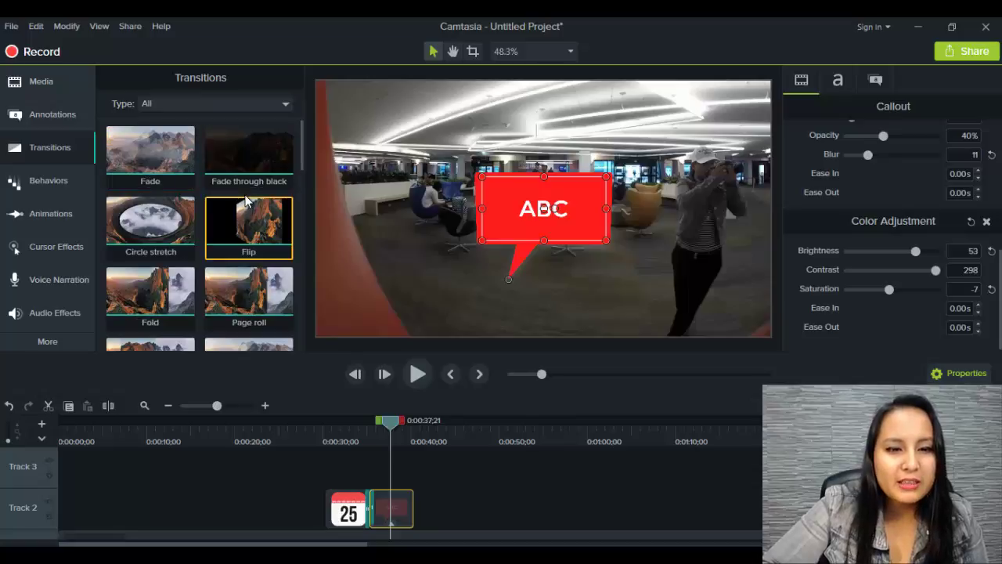
left_click_drag(299, 155, 301, 176)
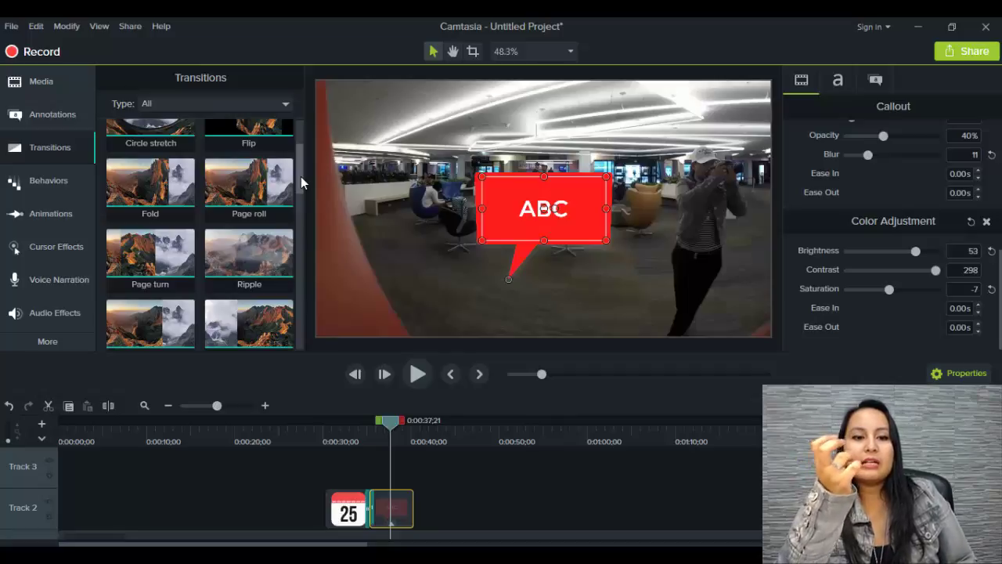
left_click_drag(301, 176, 300, 139)
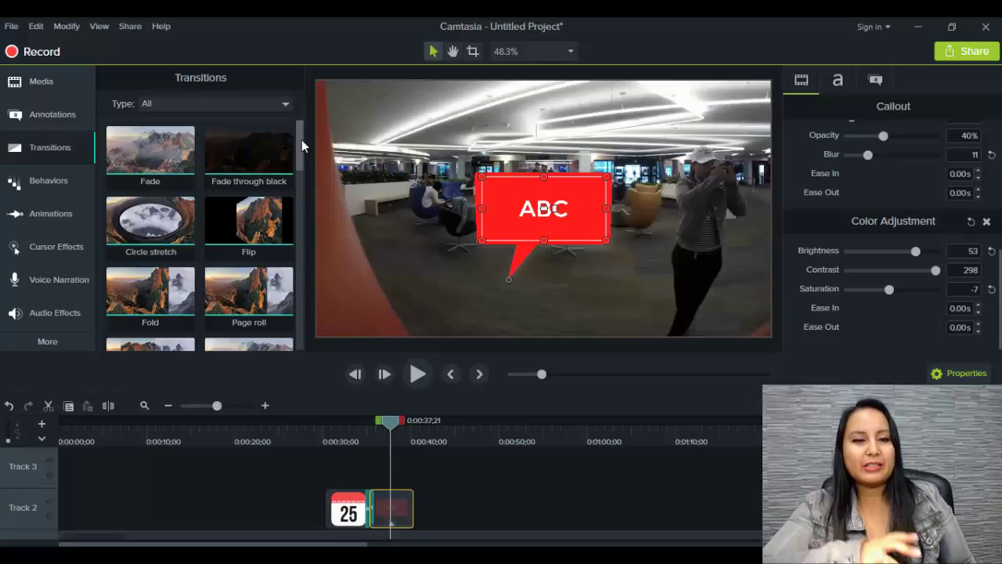
left_click_drag(301, 141, 305, 297)
Apply the Drifting behavior to the calendar clip and preview its entrance.
left_click(45, 187)
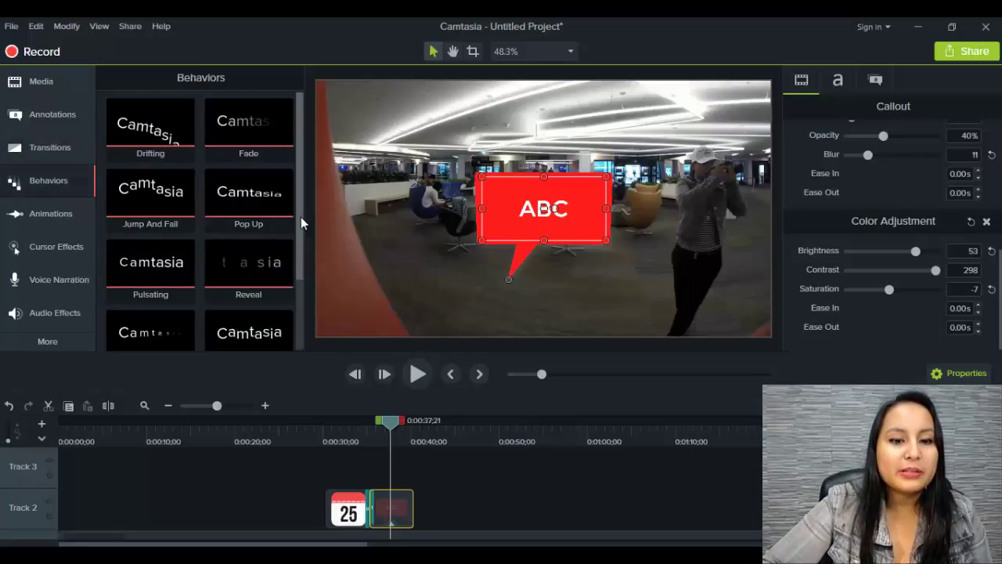
left_click_drag(300, 218, 284, 146)
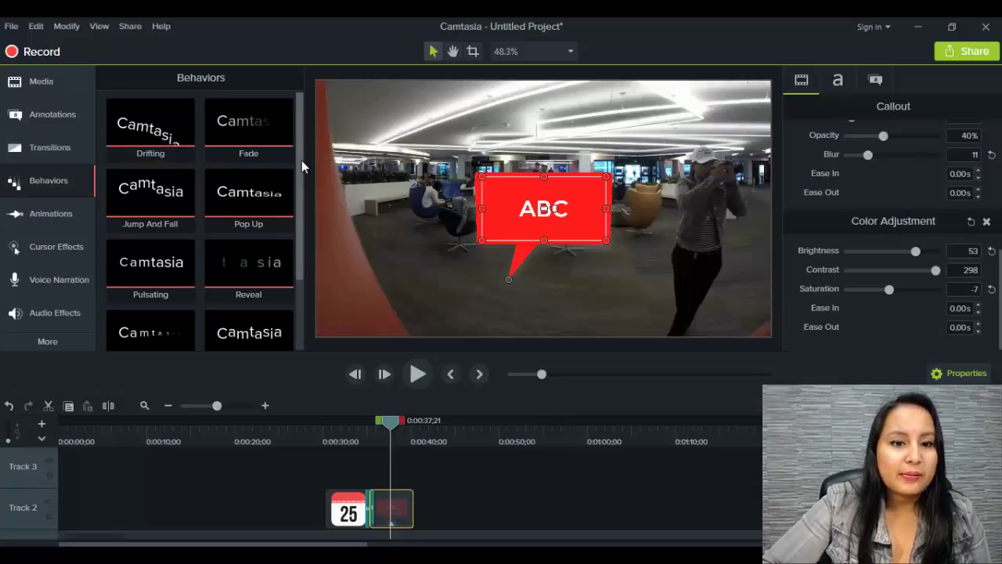
left_click_drag(302, 160, 293, 138)
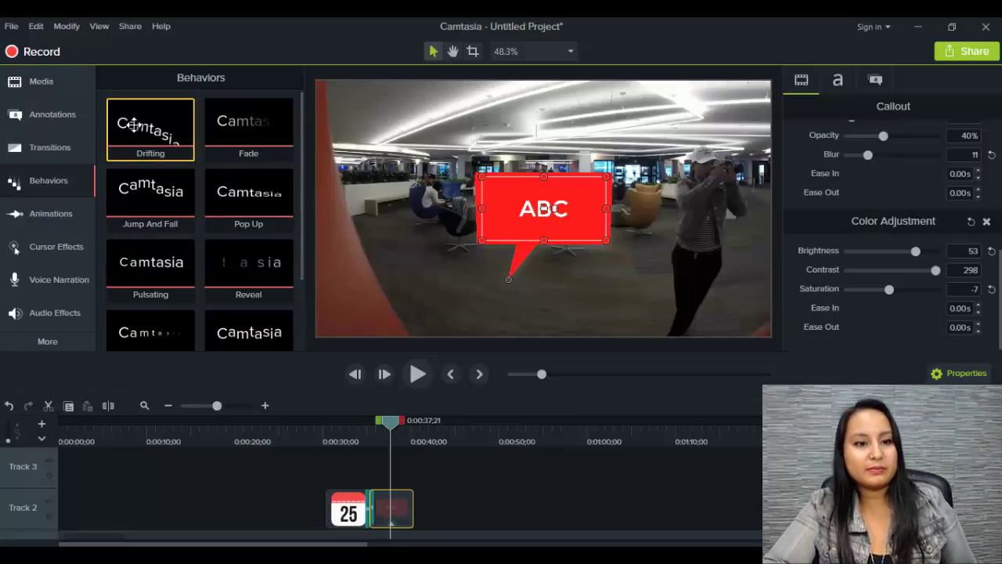
left_click_drag(166, 156, 332, 490)
left_click_drag(333, 431, 321, 432)
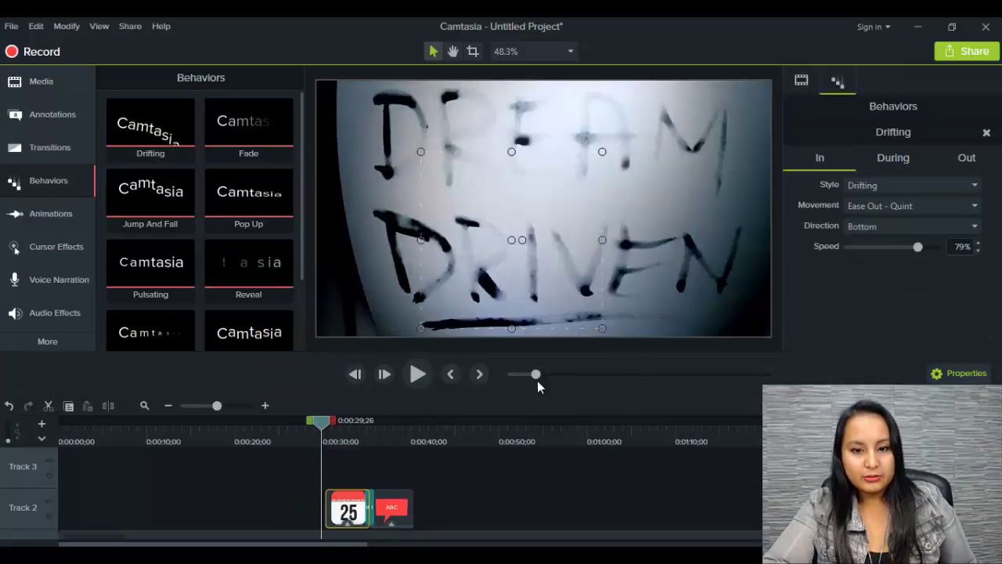
left_click(417, 374)
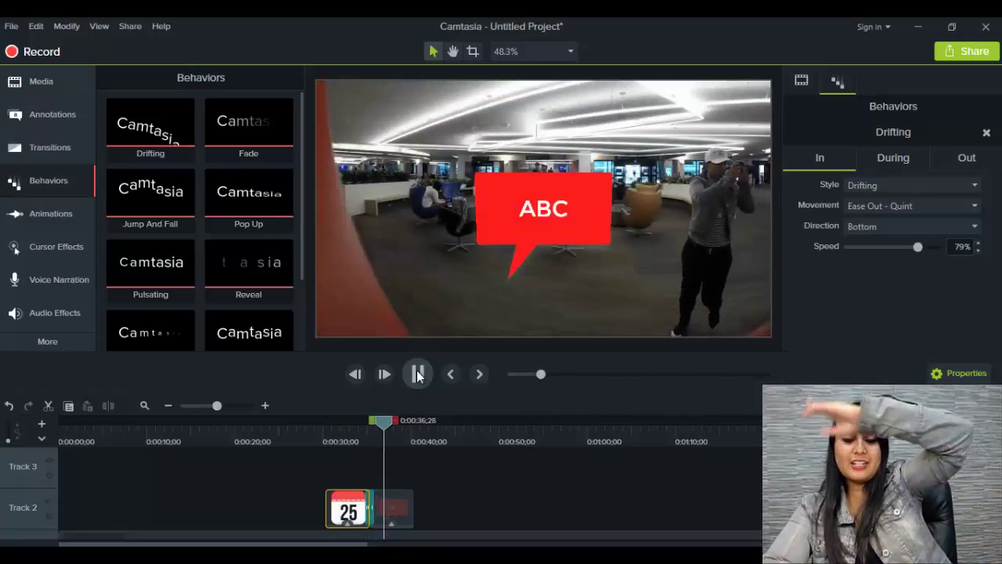
left_click(417, 374)
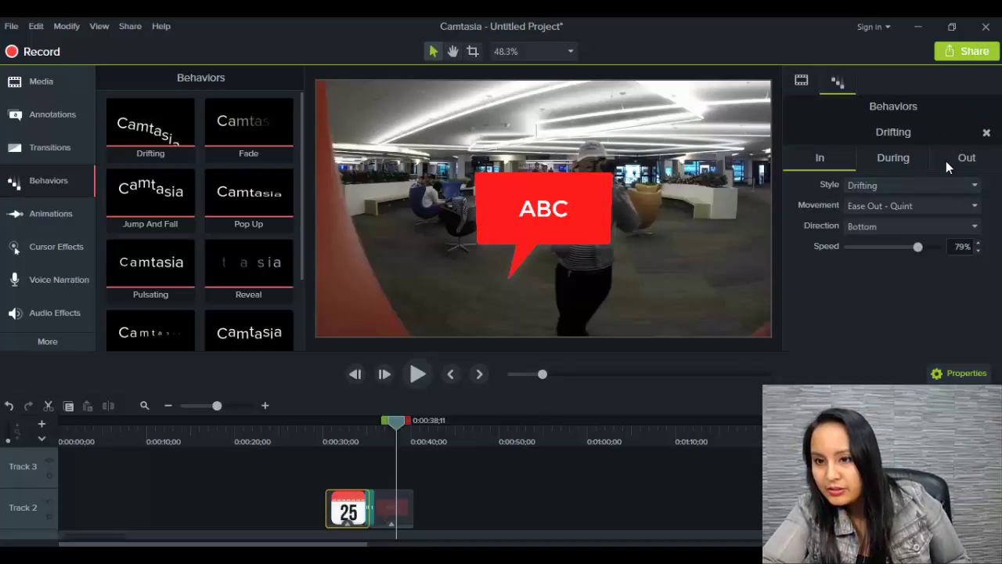
Keep Drifting style, Ease Out - Quint movement, Bottom direction and 79% speed, then open Animations.
left_click(921, 184)
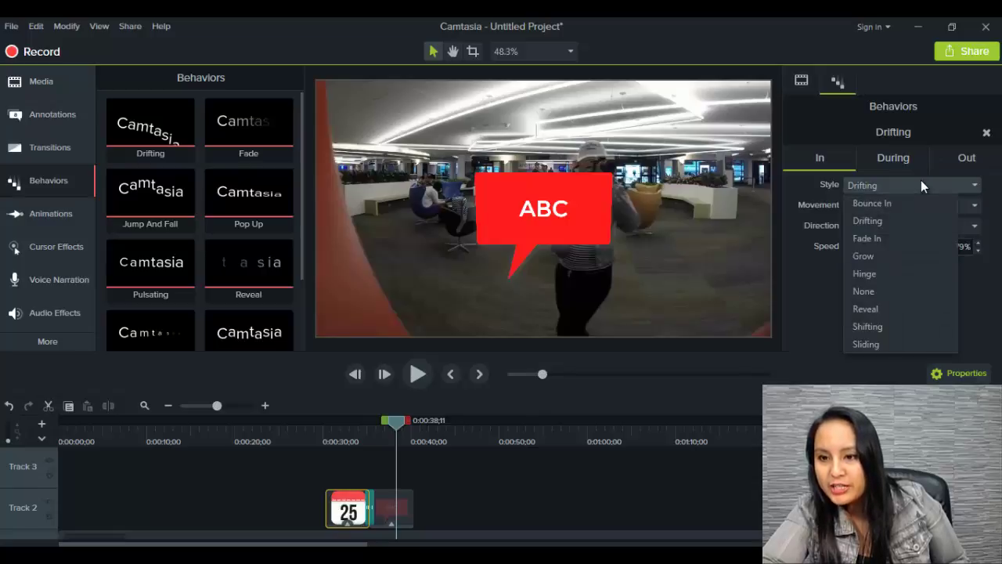
left_click(920, 182)
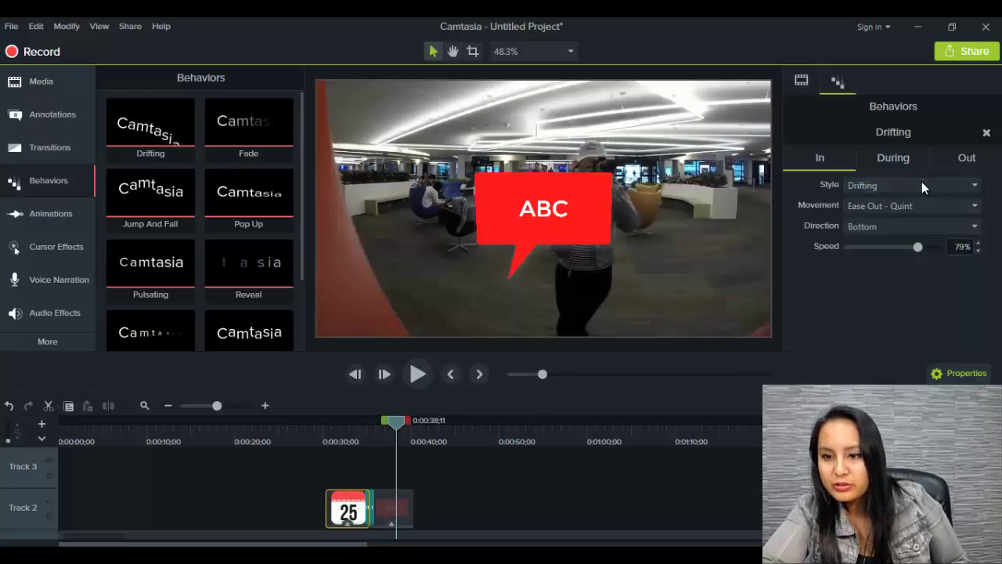
left_click(944, 204)
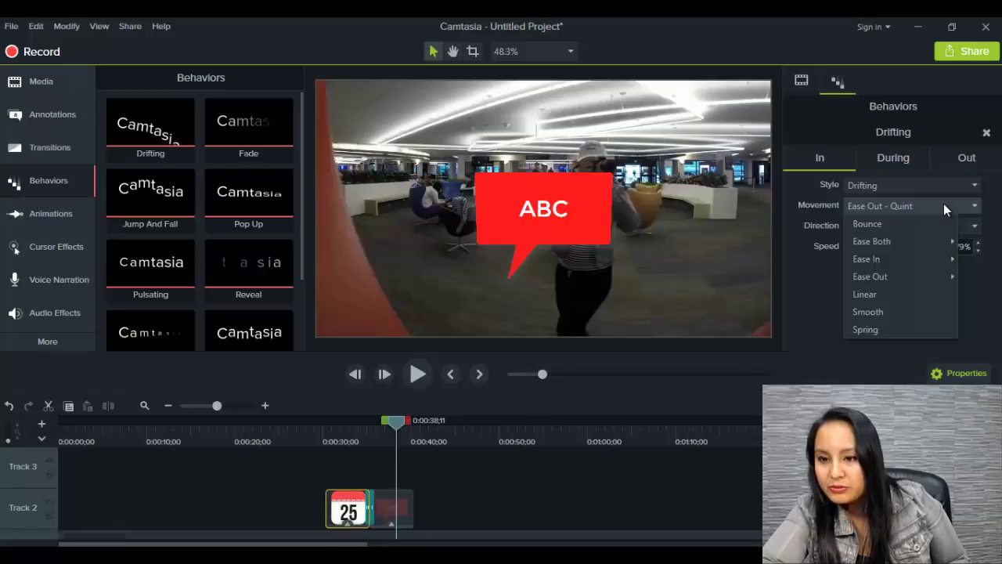
left_click(944, 204)
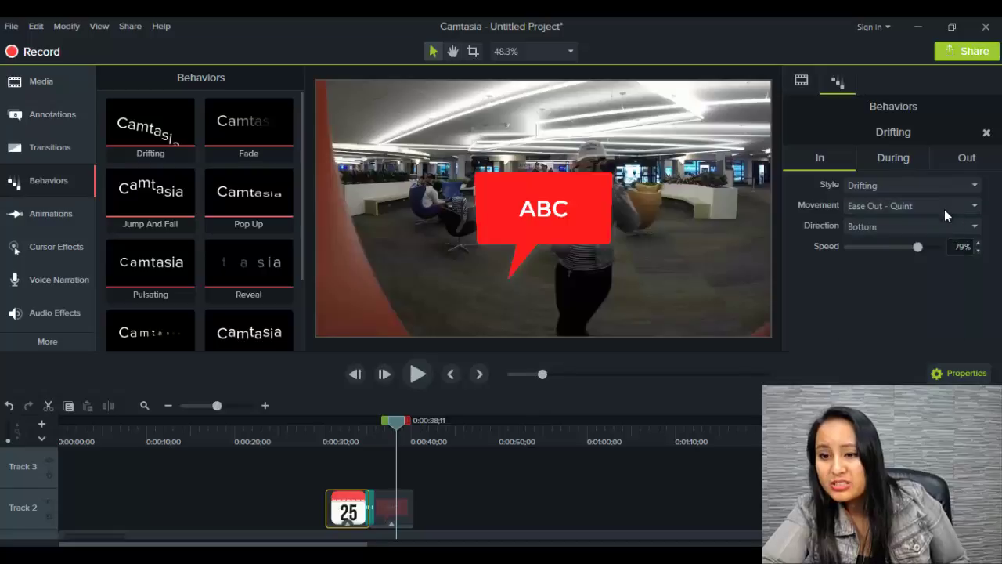
left_click(946, 227)
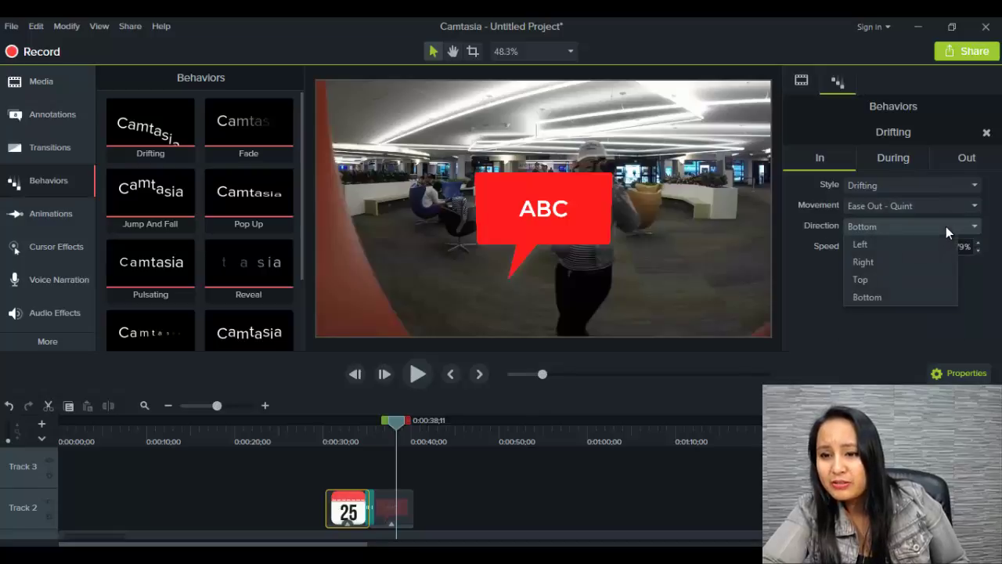
left_click(945, 226)
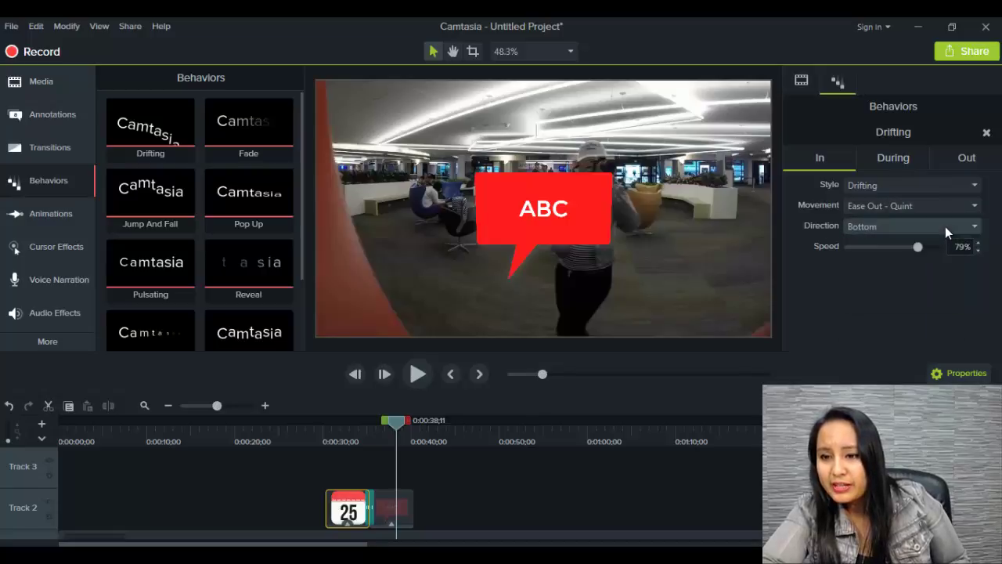
left_click(944, 226)
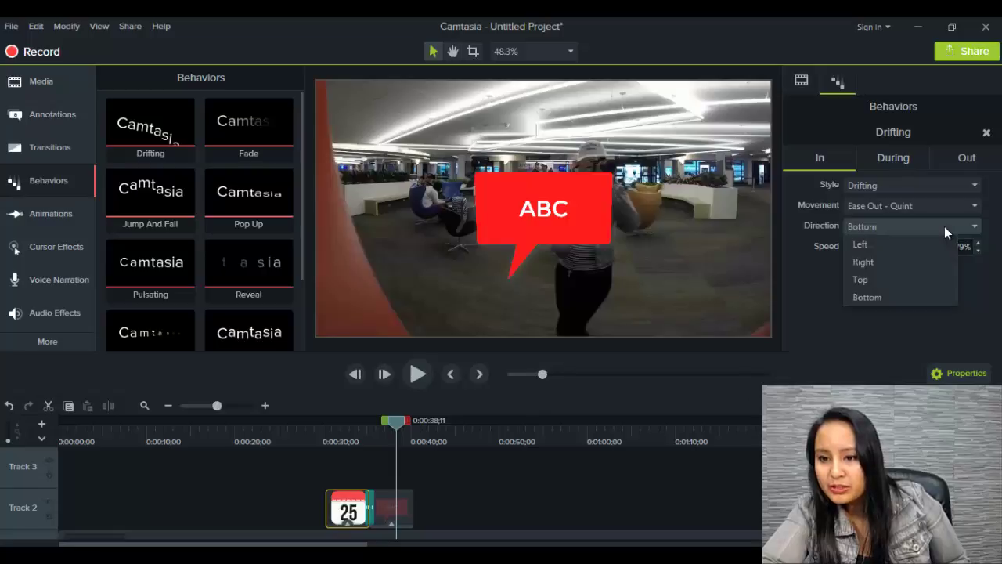
left_click(944, 226)
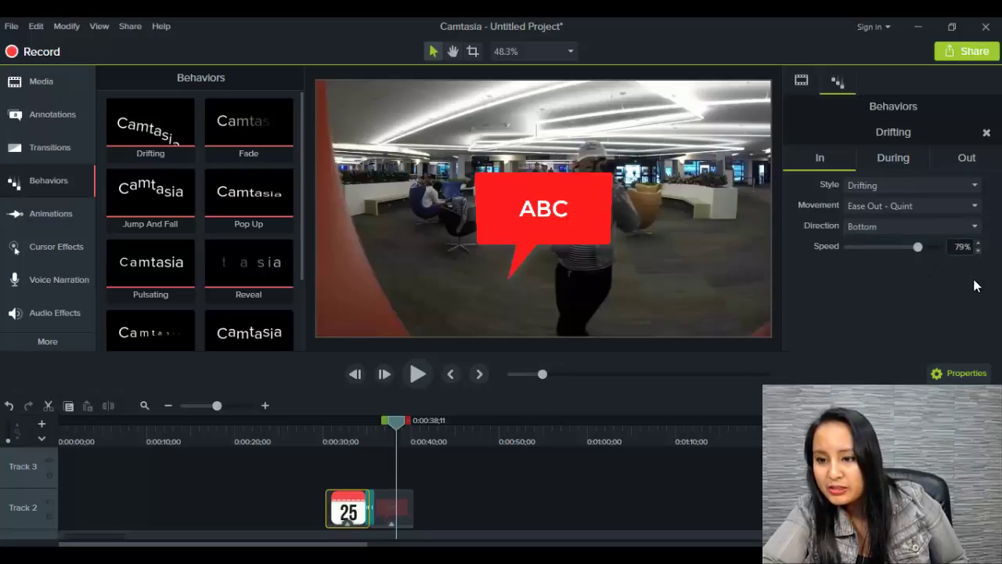
left_click(954, 373)
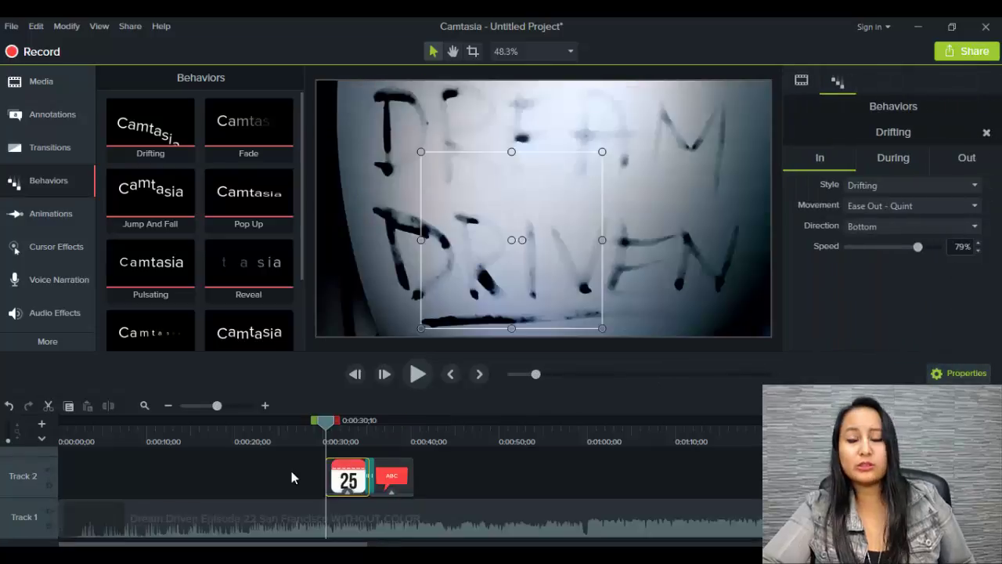
left_click(58, 210)
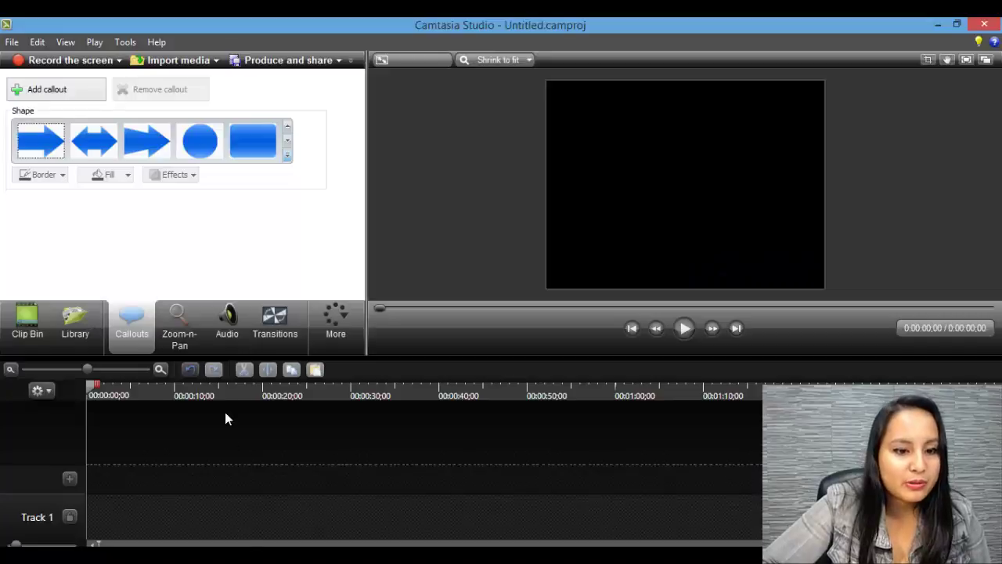
Zoom the background video to 118% near 0:30, back to full frame at 0:45, and preview.
left_click(194, 330)
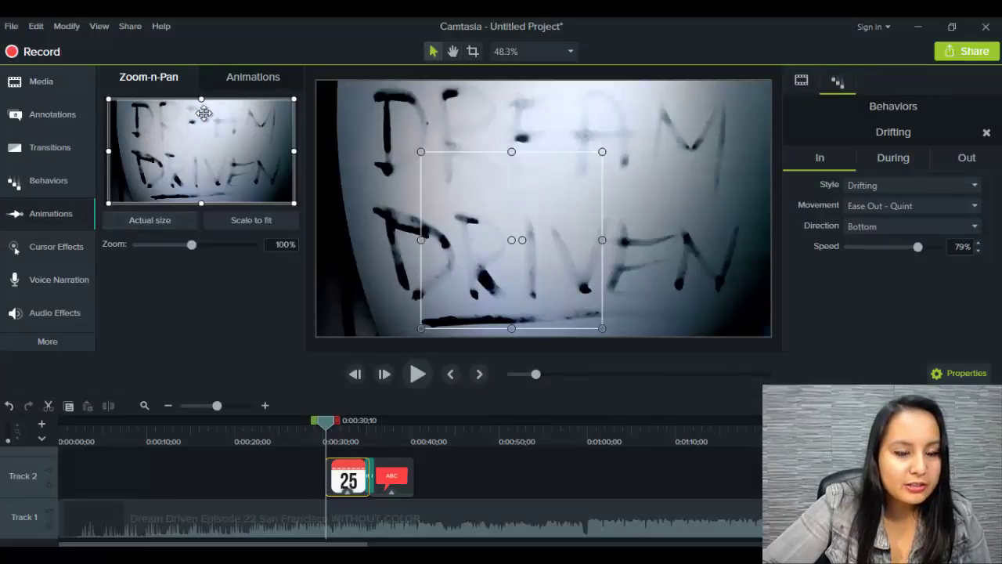
left_click_drag(107, 96, 133, 115)
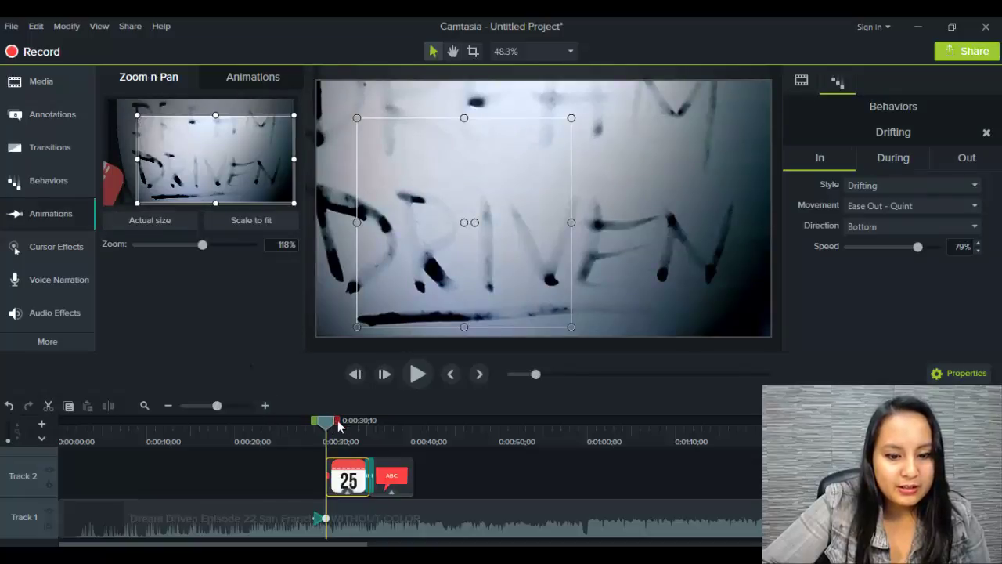
left_click_drag(326, 422, 461, 452)
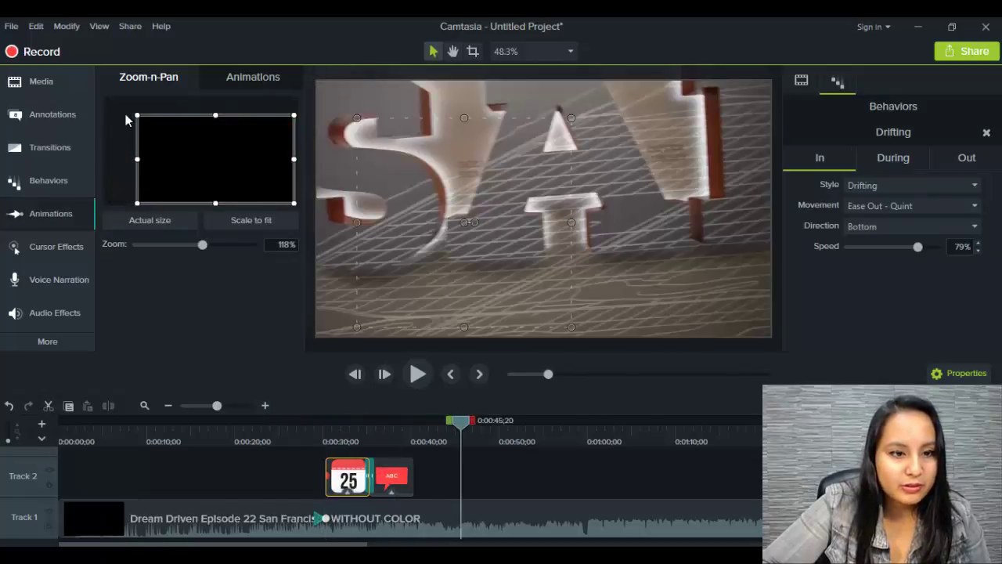
left_click_drag(135, 114, 109, 100)
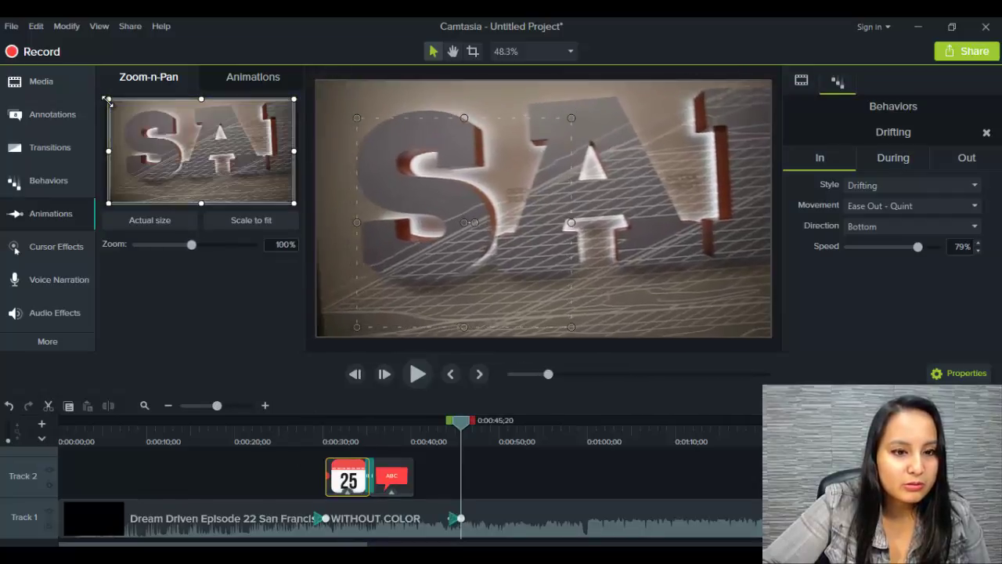
left_click(302, 434)
left_click(418, 374)
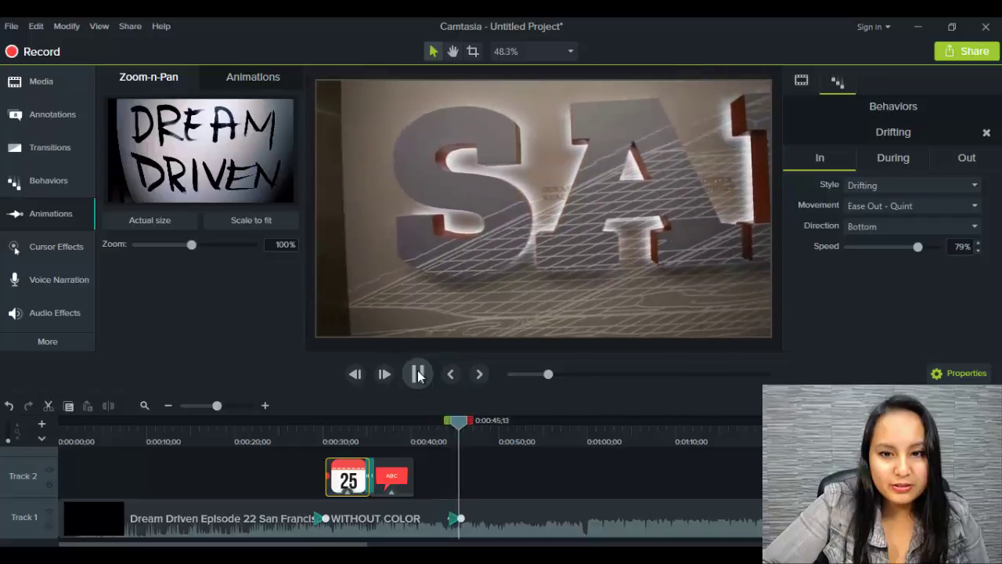
left_click(417, 374)
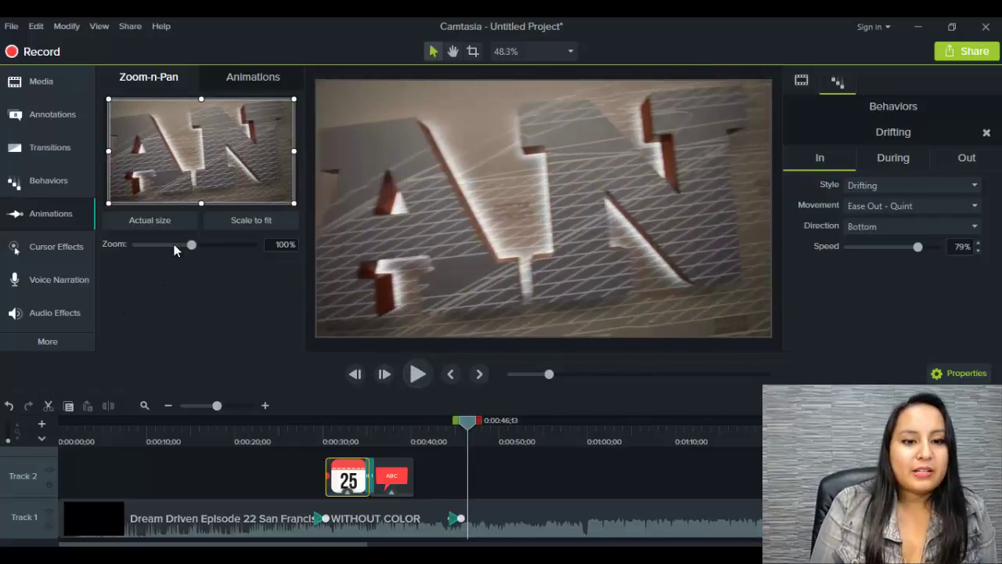
Browse the animation presets in the Animations library.
left_click(255, 79)
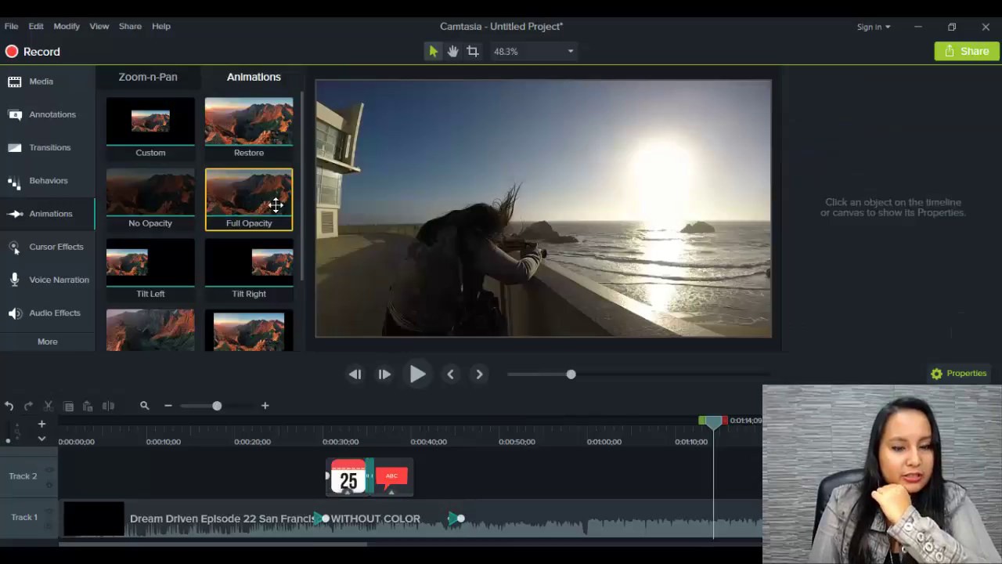
left_click_drag(301, 206, 298, 285)
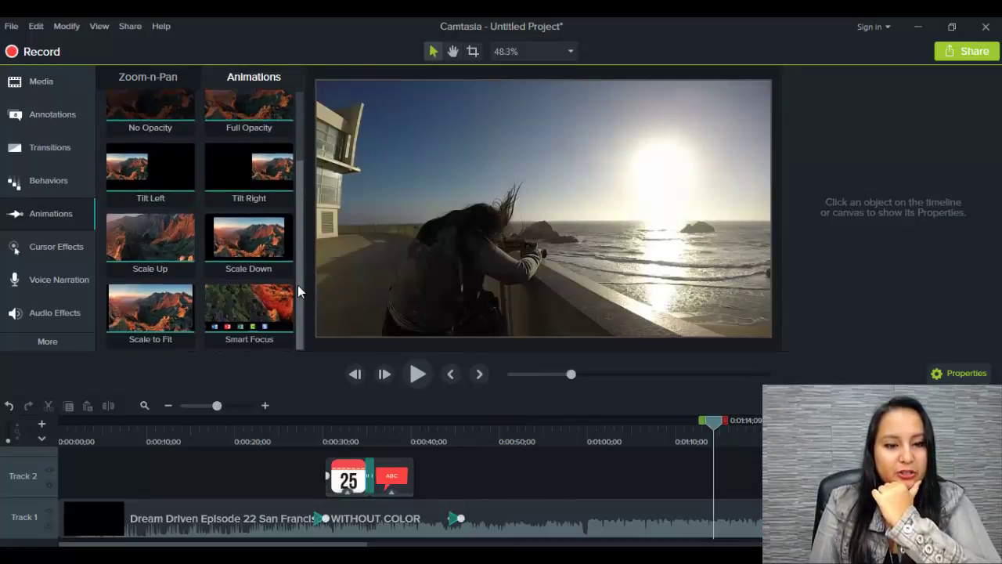
scroll(295, 266, "up", 1)
scroll(294, 290, "down", 1)
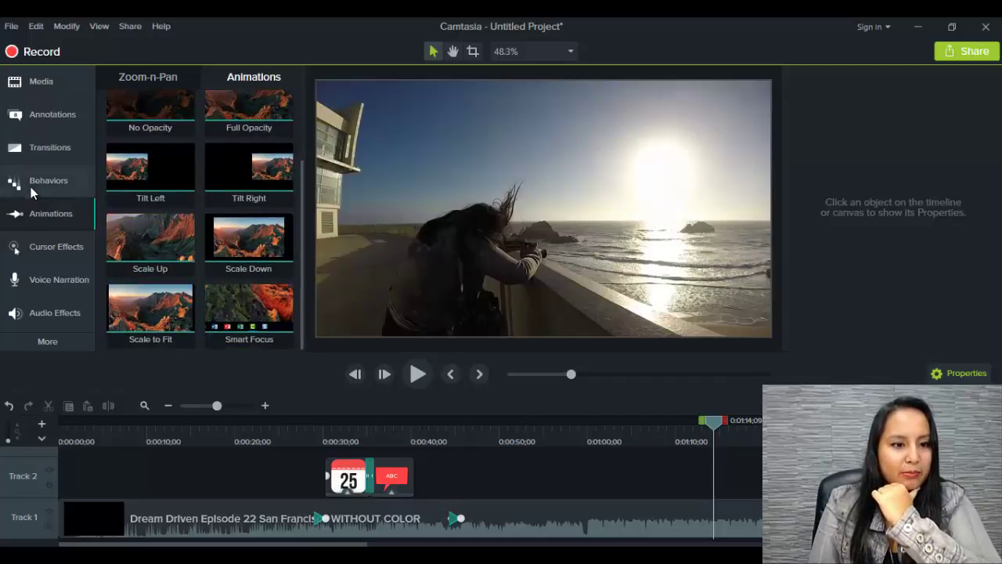
Open Cursor Effects and compare the Right Click and Left Click effect sets.
left_click(24, 249)
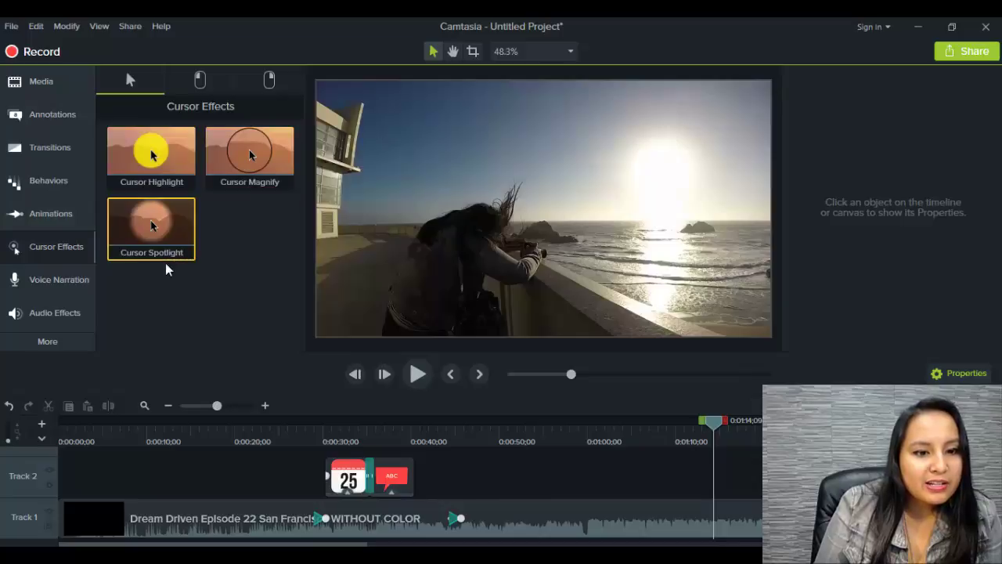
left_click(200, 81)
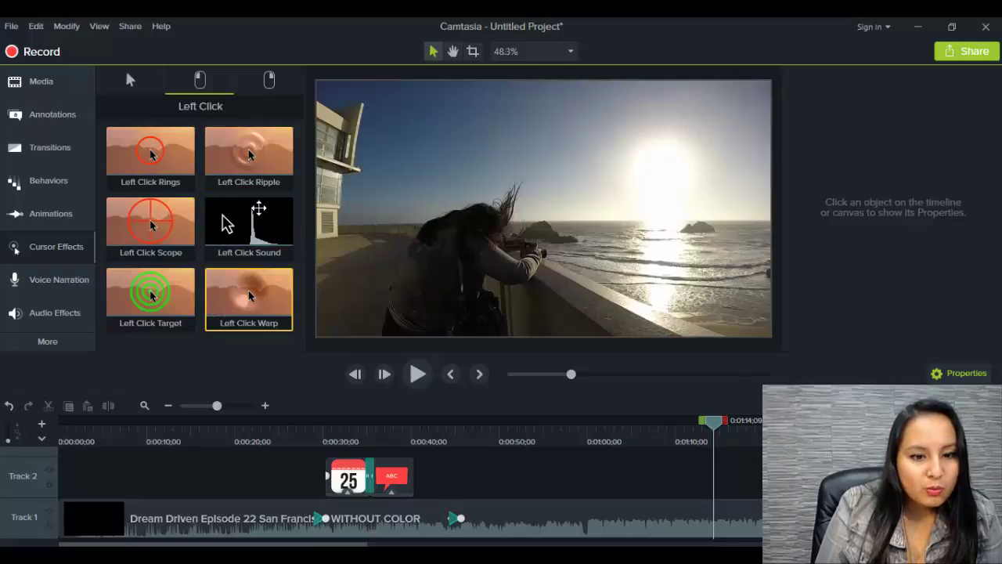
left_click(269, 87)
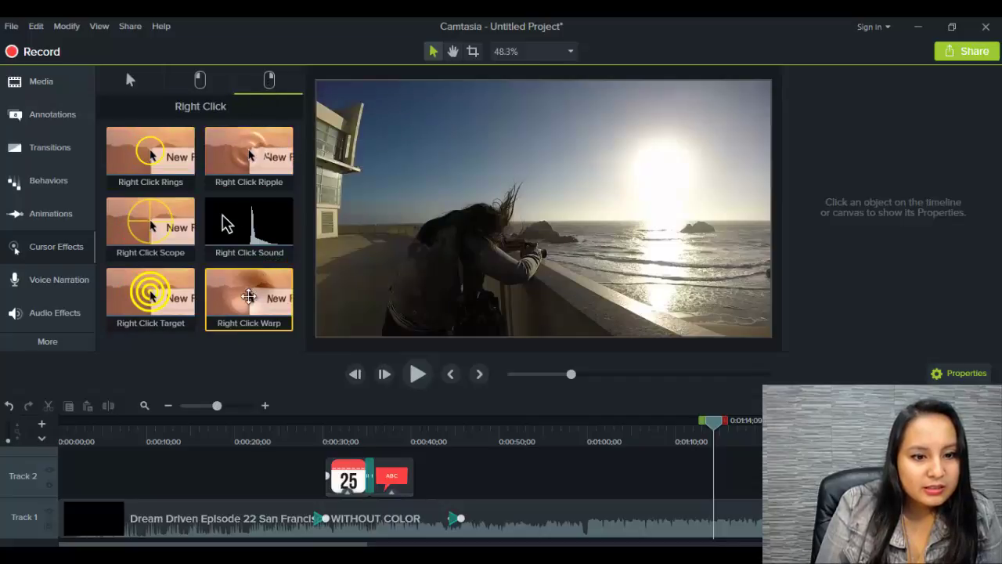
left_click(200, 82)
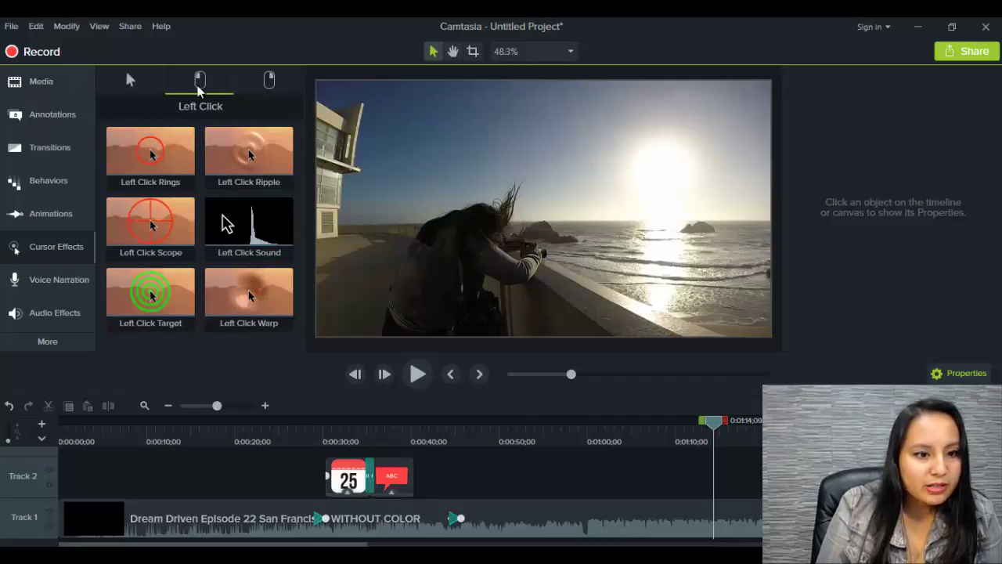
Pass through Voice Narration and Audio Effects, then open the Visual Effects gallery under More.
left_click(56, 282)
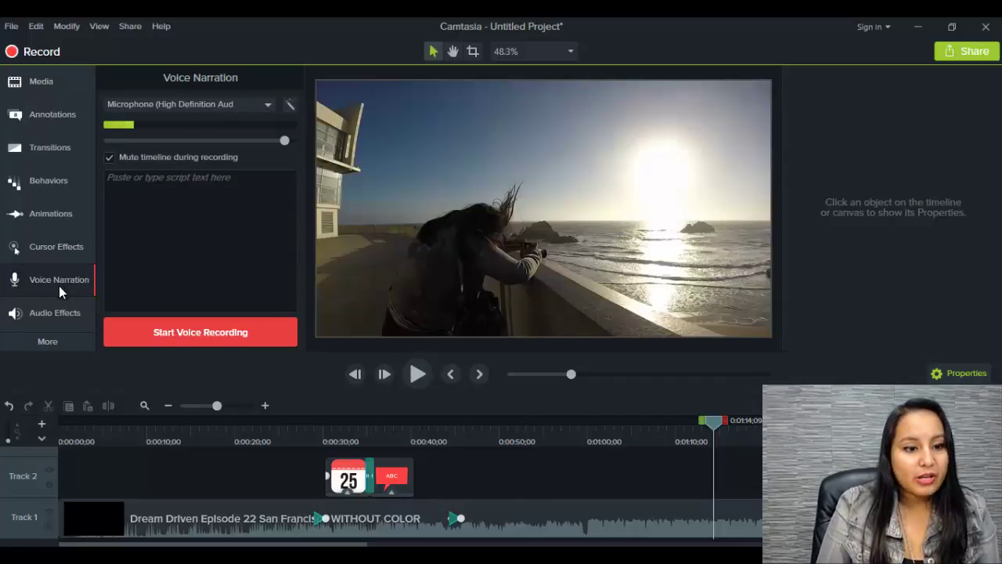
left_click(56, 313)
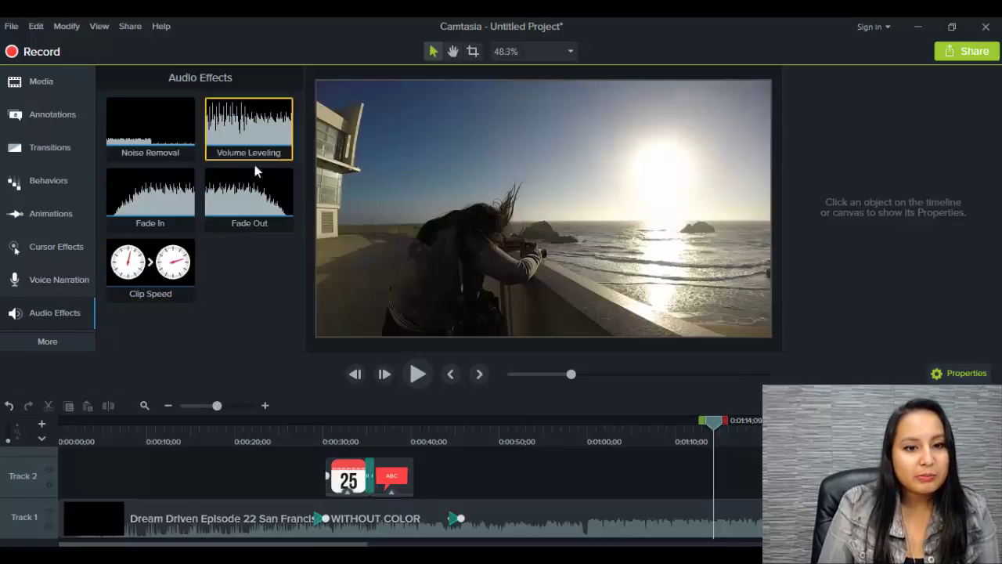
left_click(65, 342)
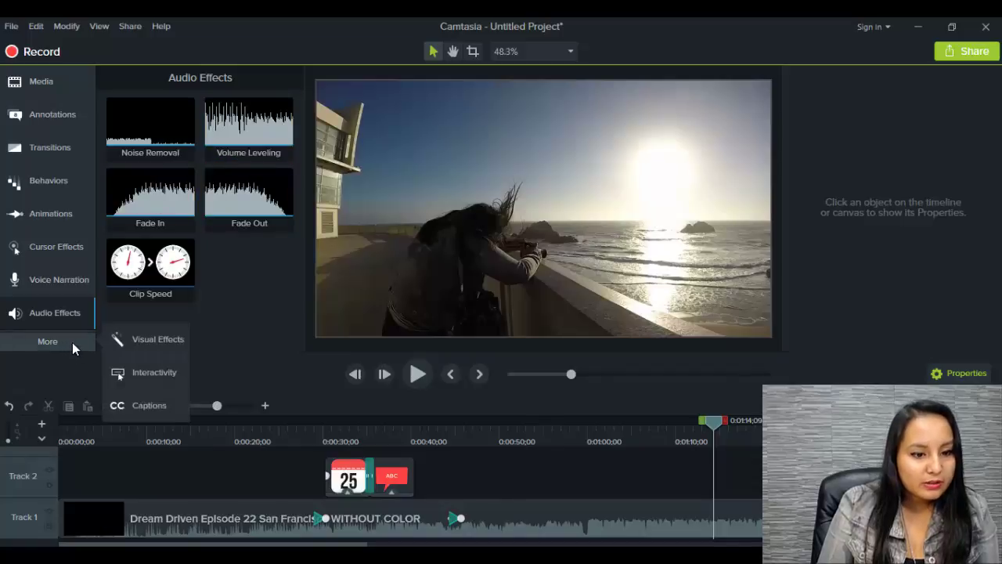
left_click(144, 347)
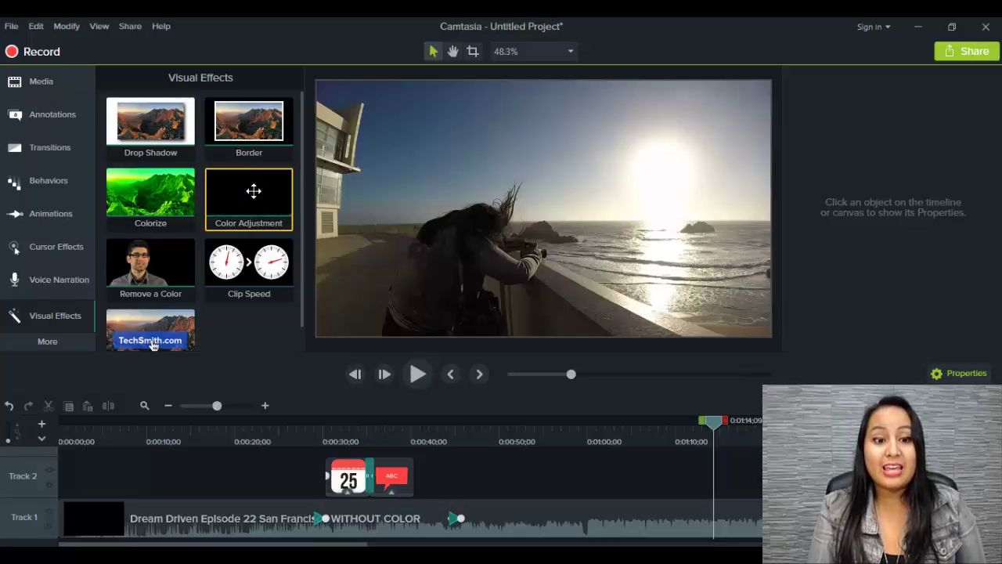
Apply Color Adjustment to the Track 1 clip: brightness 44, contrast 107, saturation -23.
left_click_drag(260, 207, 703, 517)
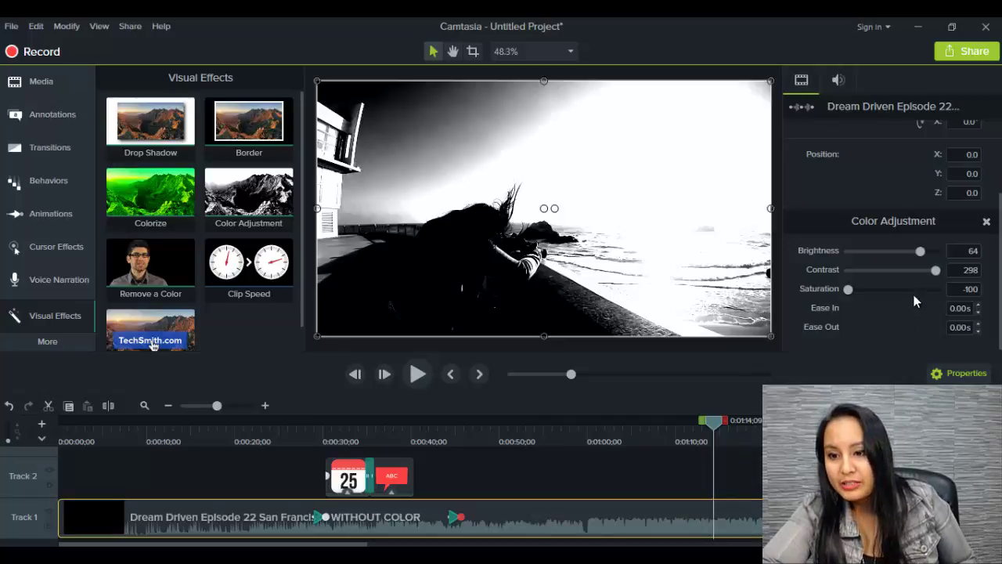
left_click(848, 288)
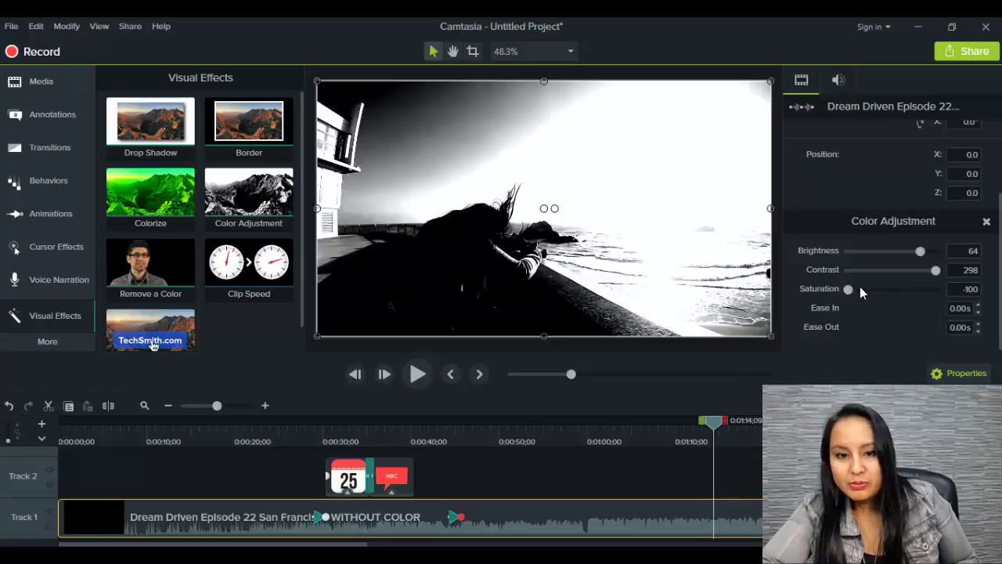
left_click_drag(862, 285, 916, 257)
left_click_drag(890, 290, 884, 291)
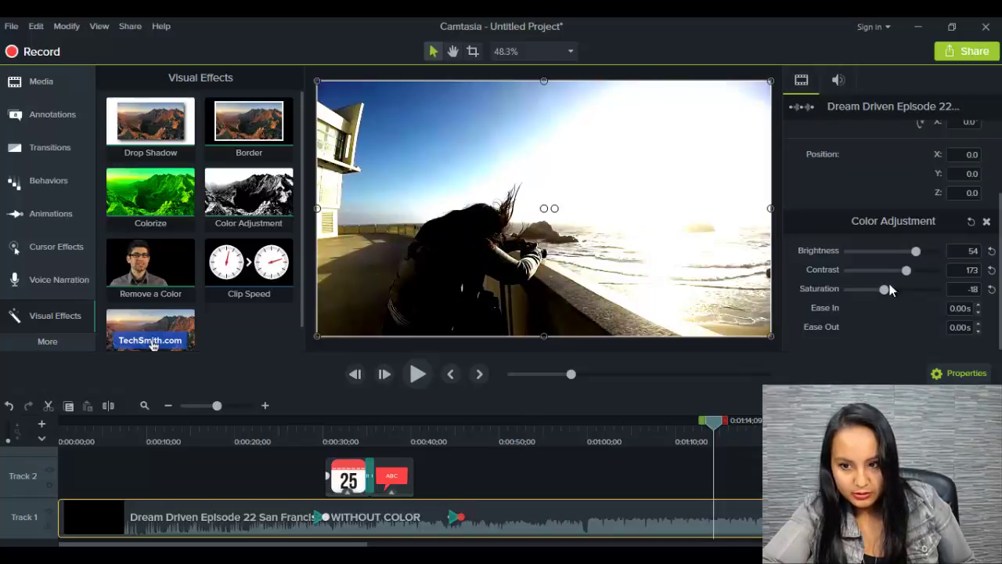
left_click_drag(906, 270, 880, 289)
left_click_drag(915, 251, 907, 251)
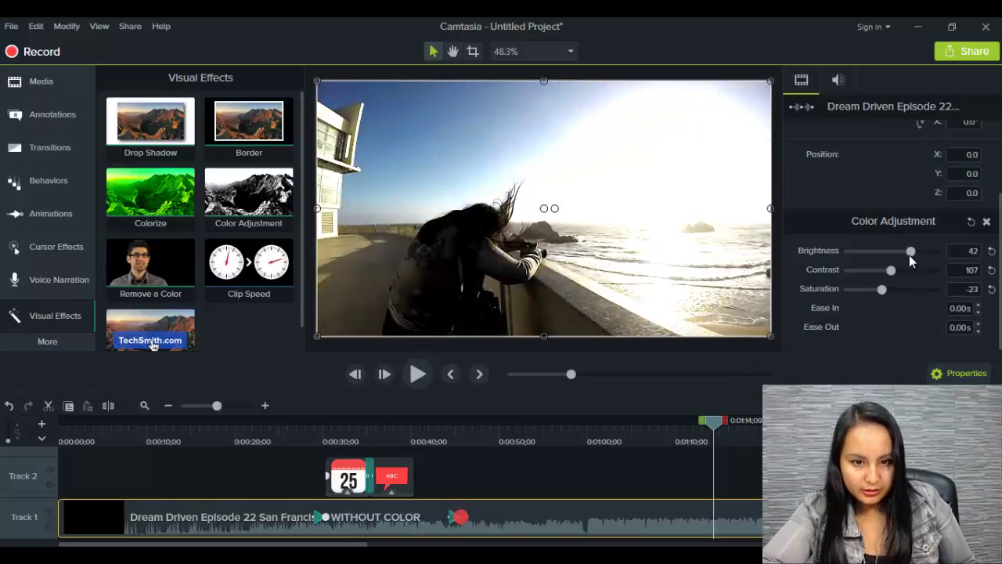
left_click_drag(905, 255, 911, 254)
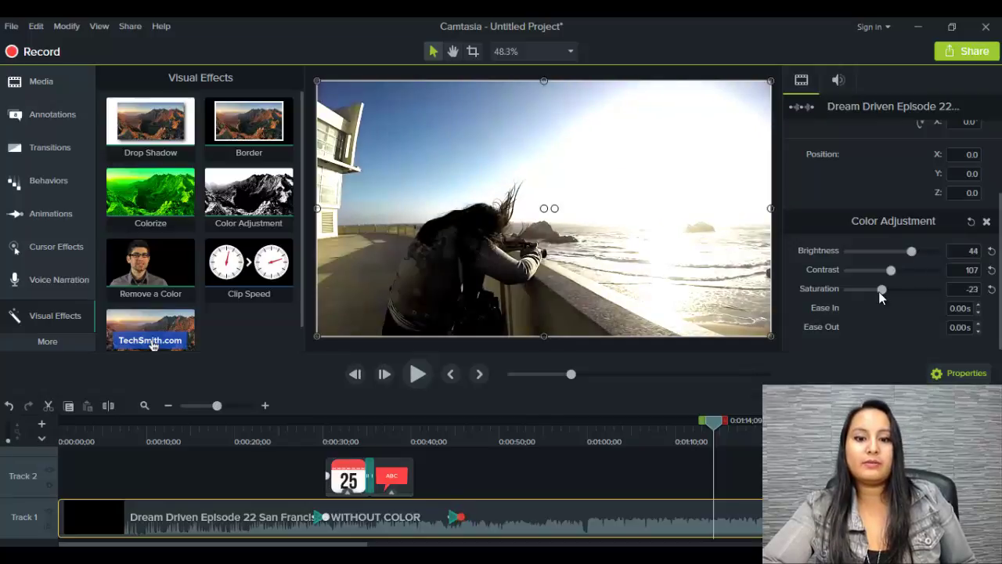
Preview the adjusted video from about 1:11 and select it on the canvas.
left_click(692, 435)
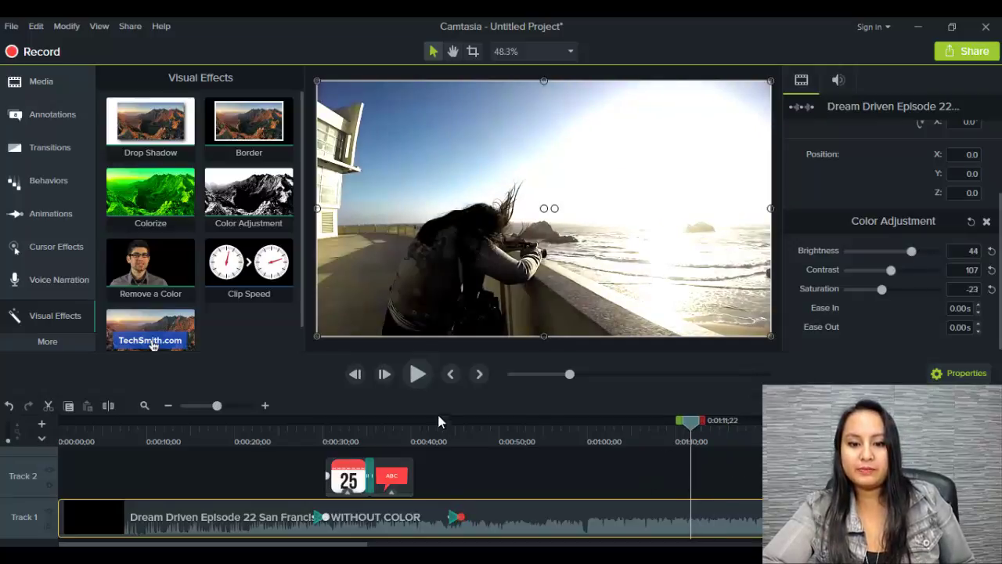
left_click(418, 376)
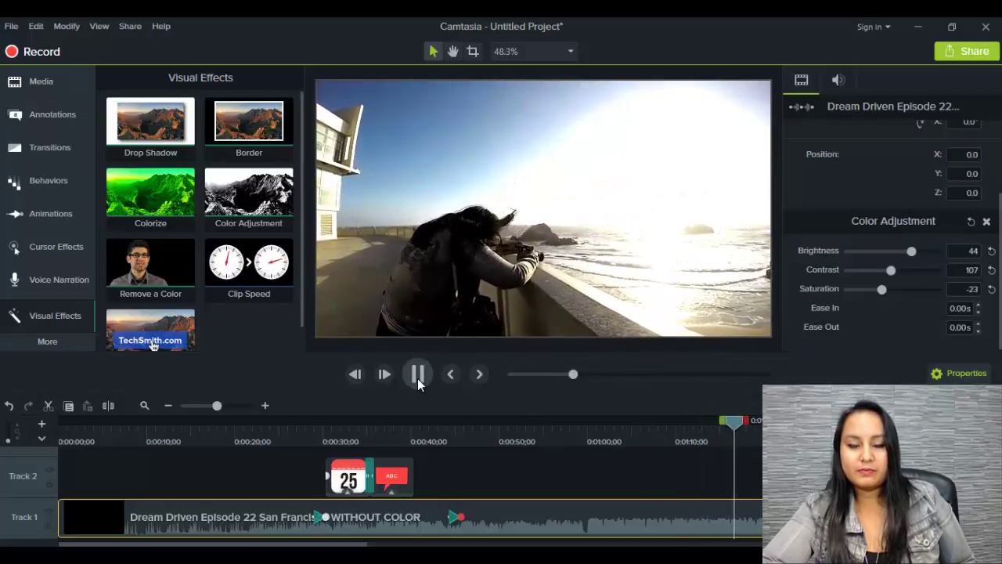
left_click(418, 379)
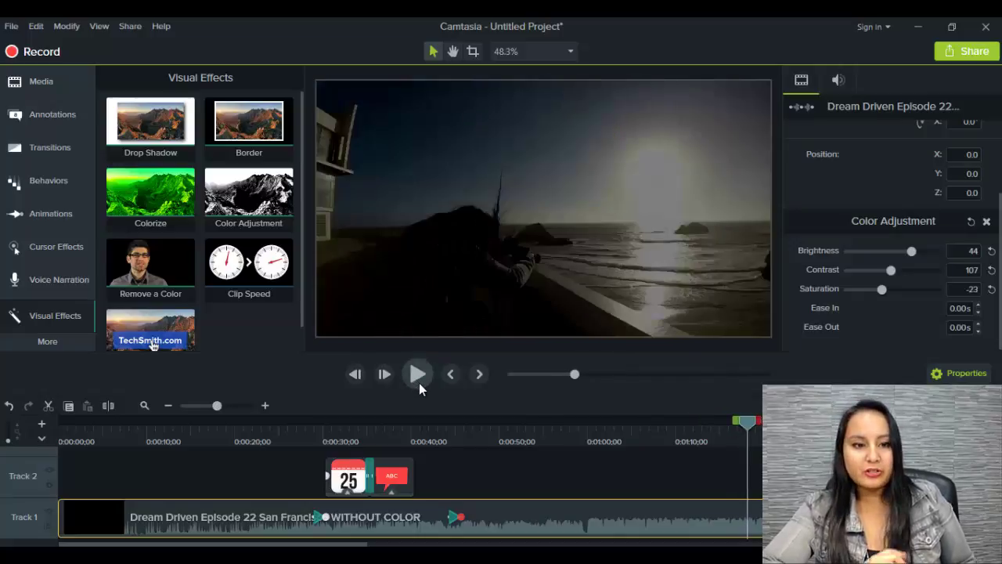
left_click(728, 329)
mouse_move(998, 287)
left_mouse_down()
mouse_move(1000, 202)
mouse_move(1001, 271)
left_mouse_up()
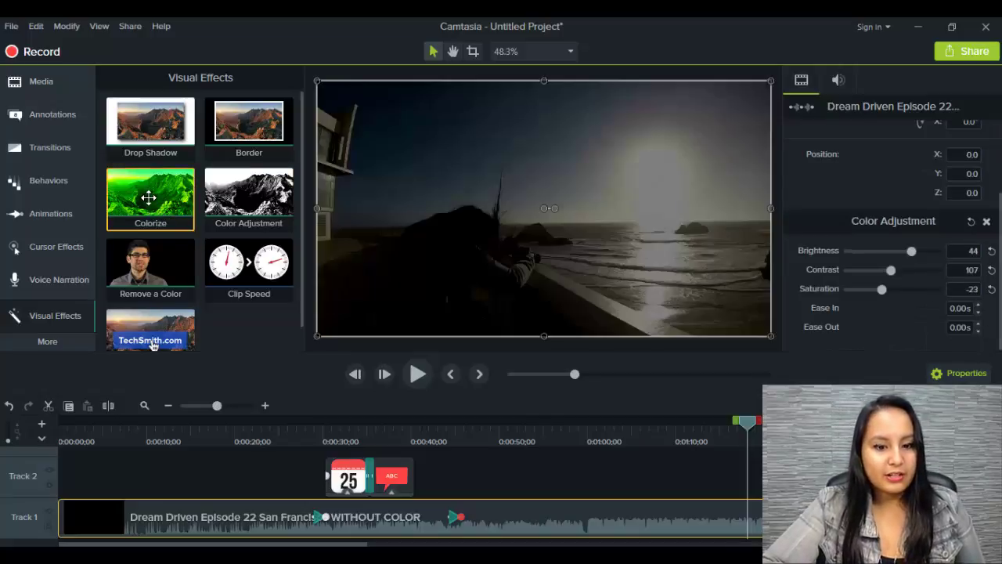
Apply a purple Colorize tint to the video clip.
left_click_drag(153, 203, 552, 510)
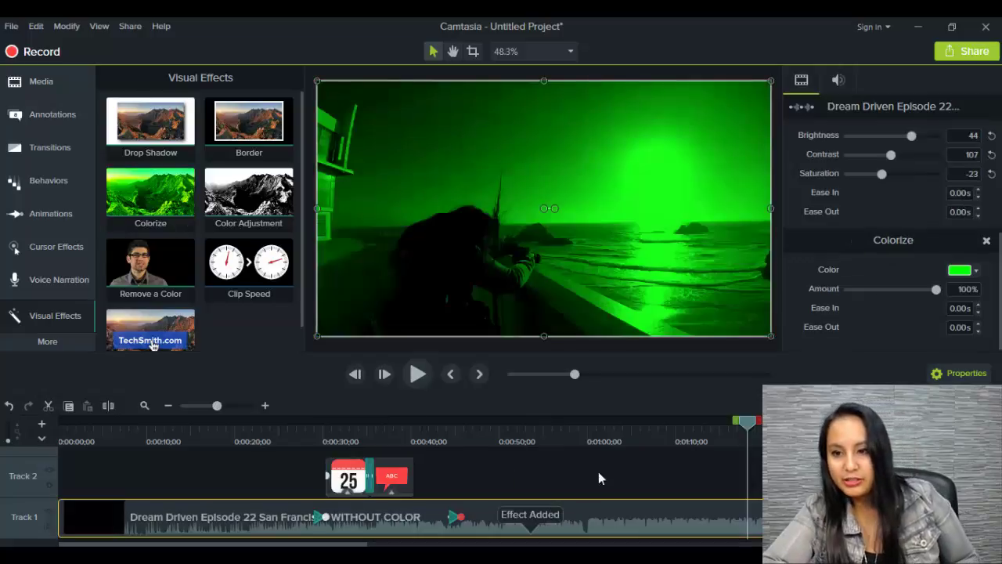
left_click(968, 273)
left_click(908, 299)
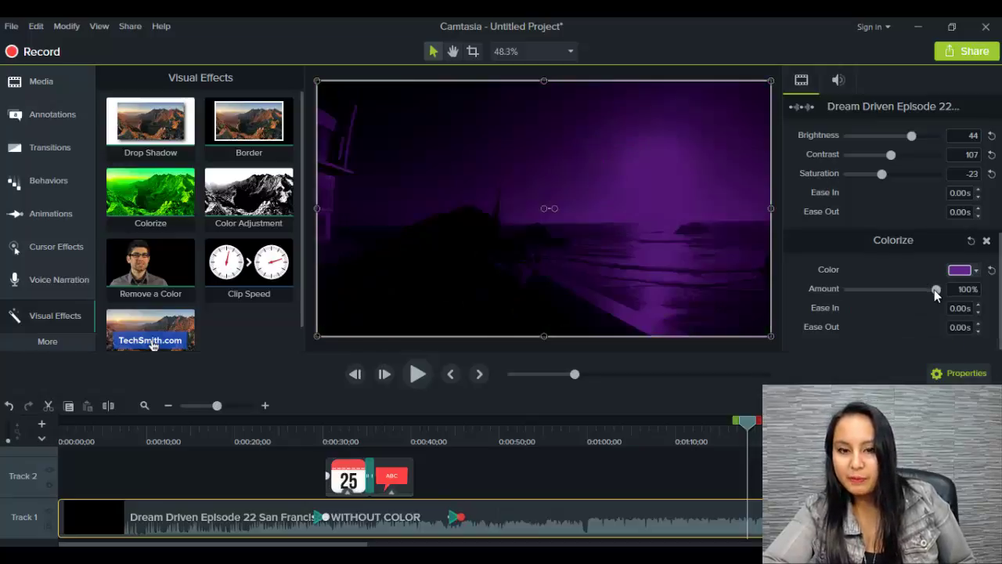
Remove both the Colorize and Color Adjustment effects from the clip.
right_click(565, 506)
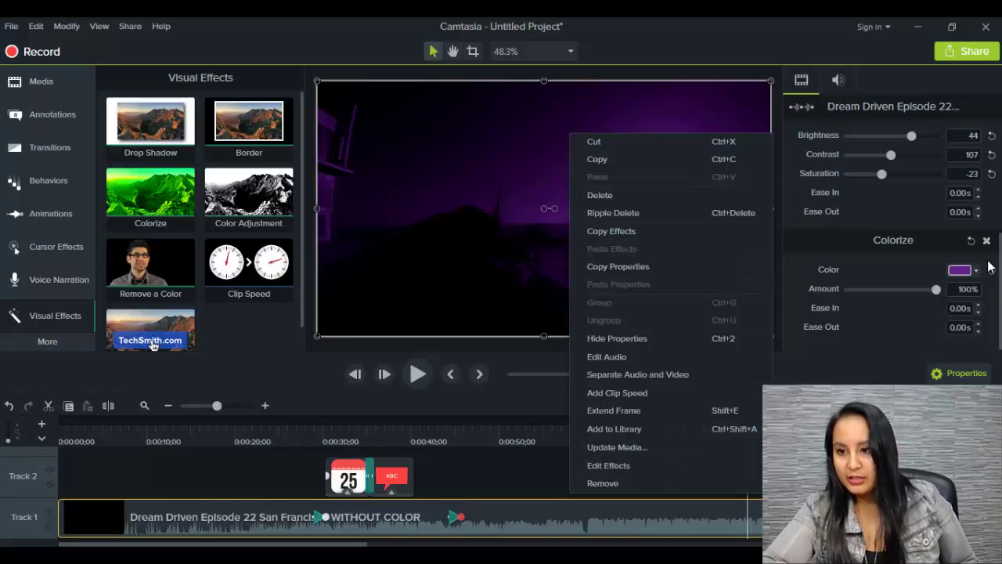
scroll(996, 210, "up", 2)
scroll(995, 210, "up", 2)
scroll(993, 234, "down", 3)
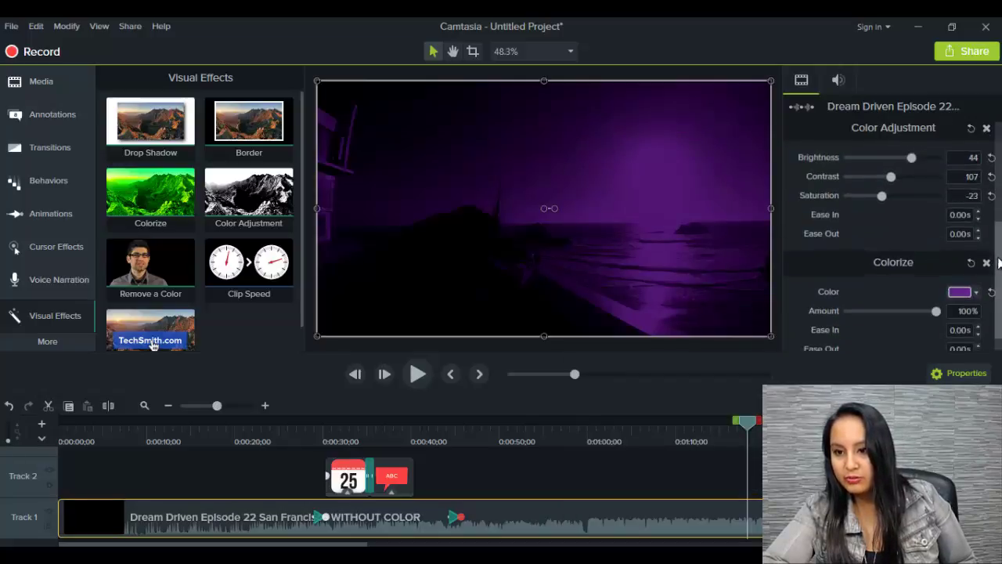
left_click(988, 263)
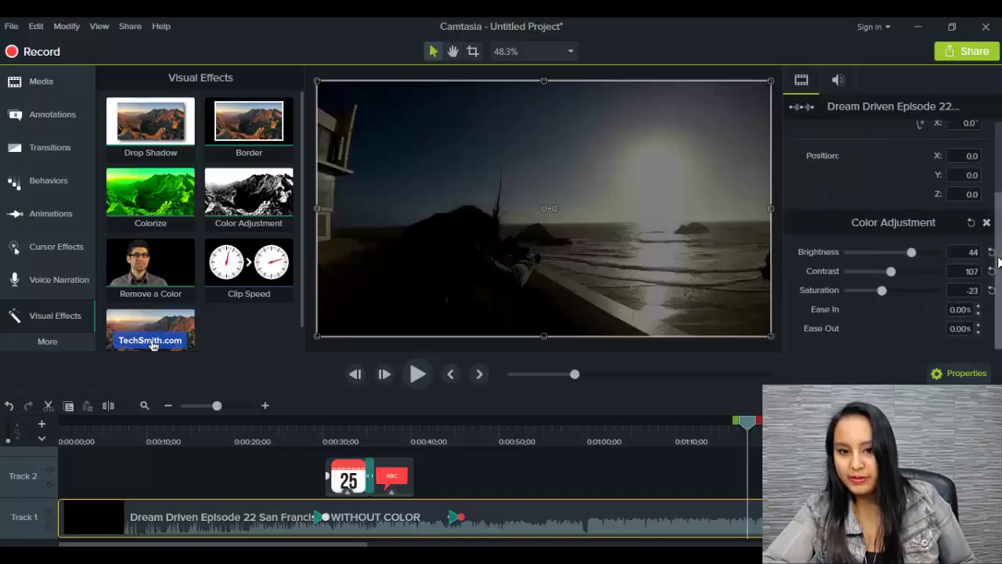
scroll(991, 235, "up", 3)
scroll(991, 188, "down", 3)
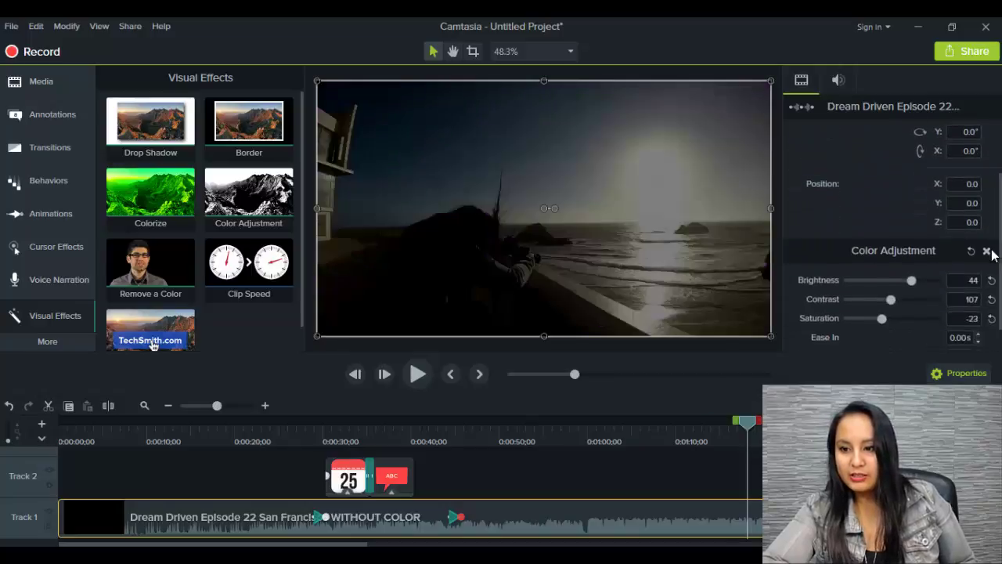
left_click(986, 252)
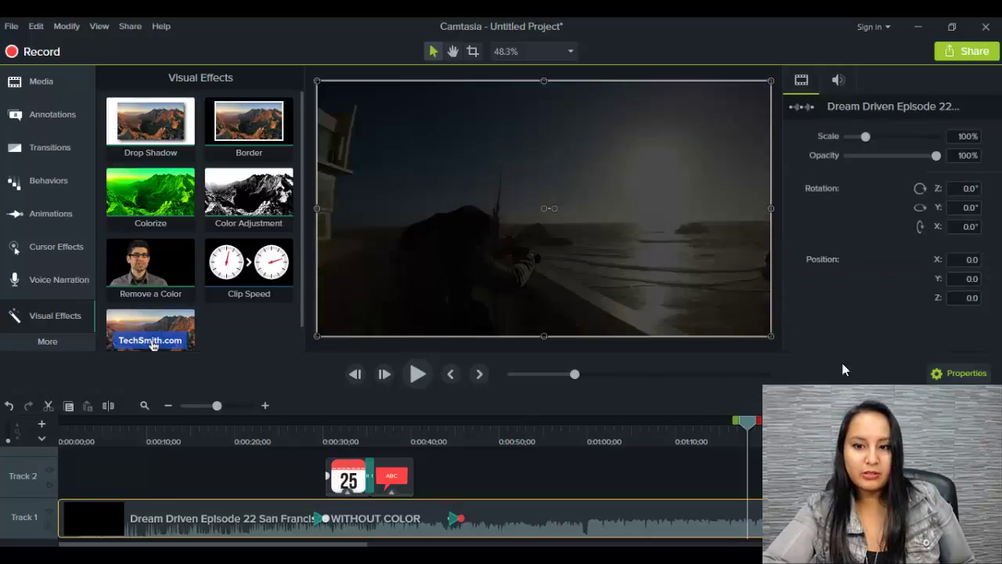
Move the playhead to about 1:03, view the Captions area, then return to Media.
left_click(700, 441)
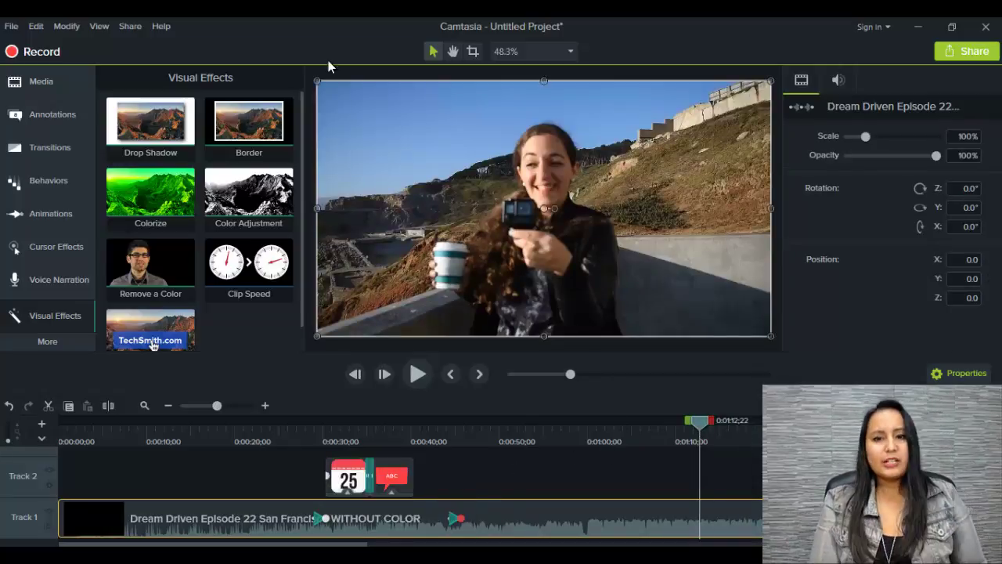
left_click(617, 439)
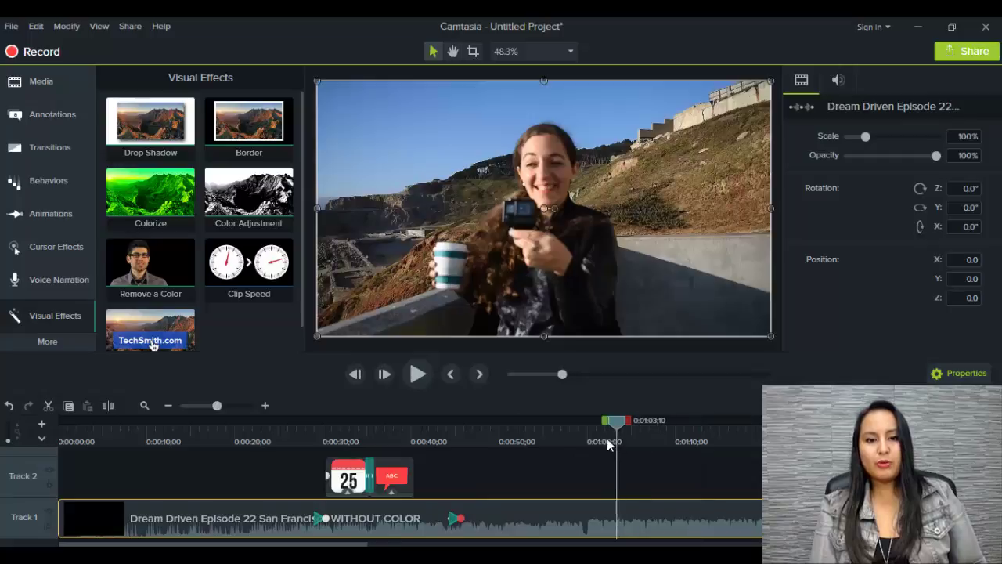
left_click(47, 341)
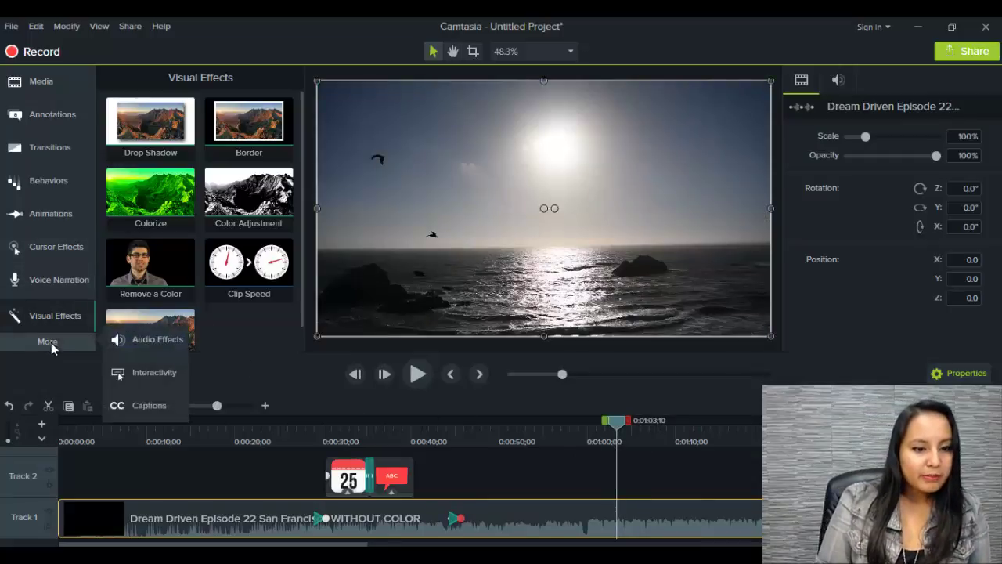
left_click(151, 415)
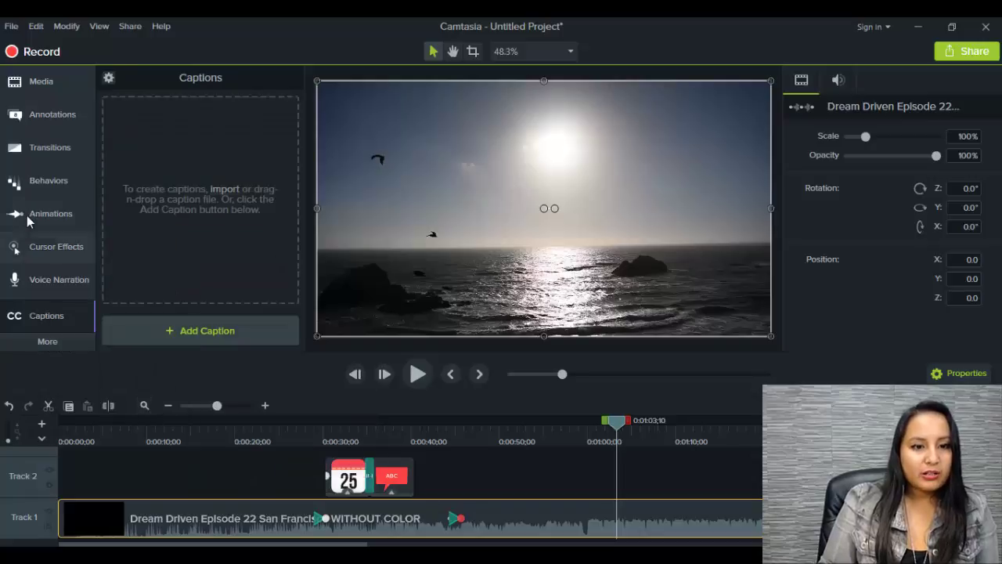
left_click(28, 83)
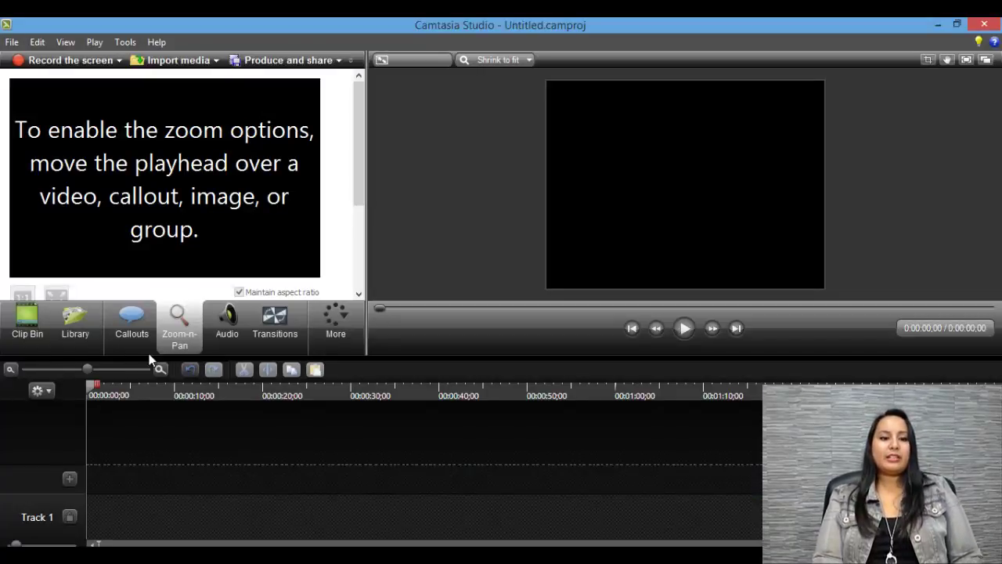
Show the Clip Bin containing the Dream Driven Episode 22 video.
left_click(28, 323)
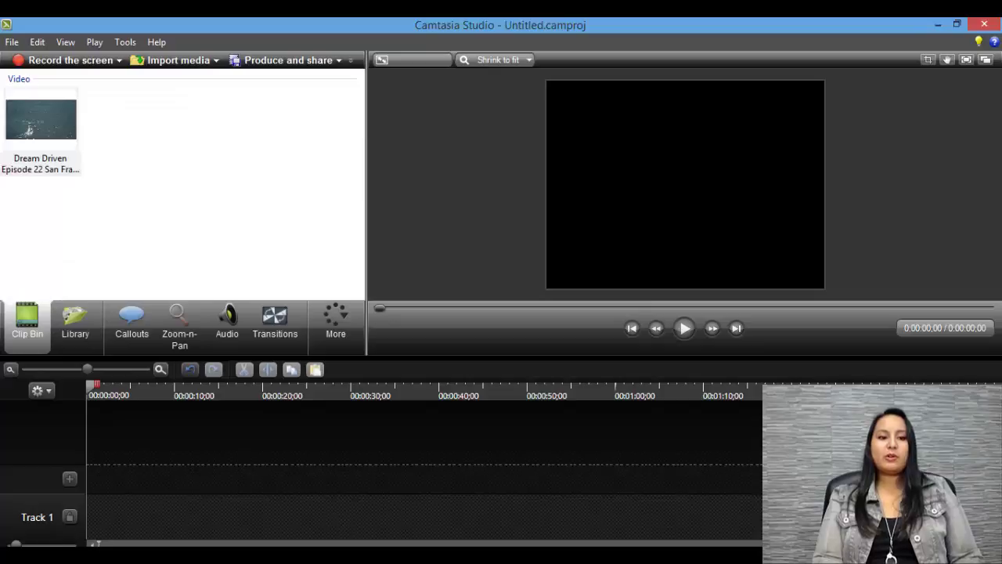